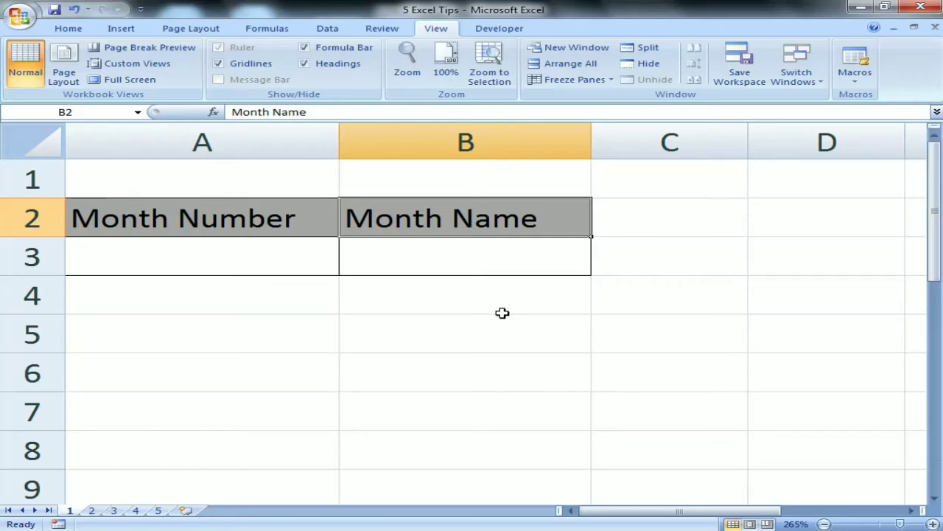
Step: Enter 2 as the month number in cell A3
{"action": "left_click", "coordinate": [213, 227]}
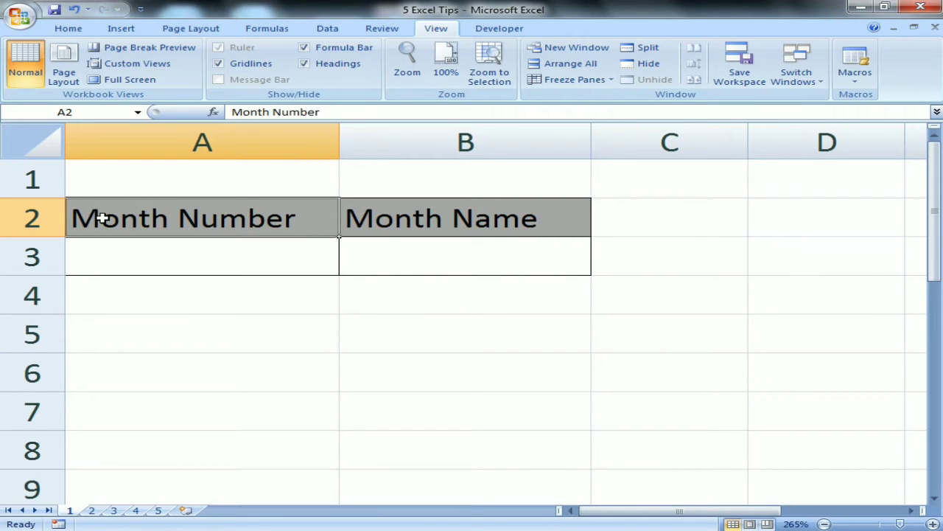
{"action": "left_click", "coordinate": [250, 258]}
{"action": "left_click", "coordinate": [435, 219]}
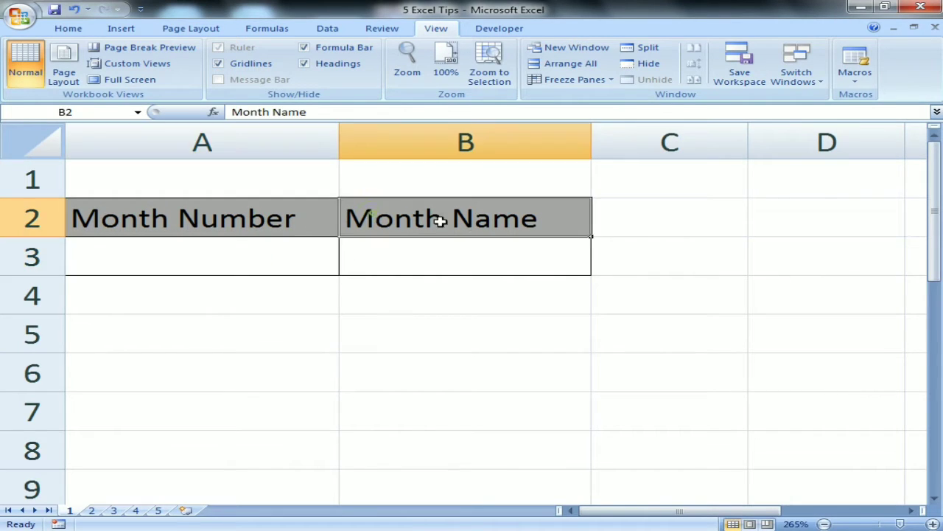
{"action": "key", "text": "Left"}
{"action": "key", "text": "Down"}
{"action": "type", "text": "2"}
{"action": "key", "text": "Return"}
Step: Enter the formula =TEXT(A3&"/1/2017","MMMM") in cell B3 to convert the month number to a month name
{"action": "key", "text": "Up"}
{"action": "key", "text": "Right"}
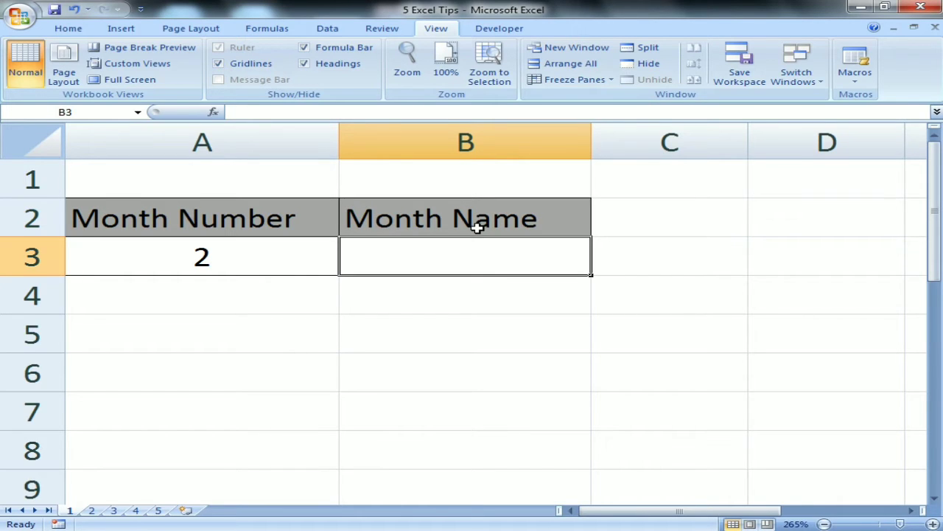
{"action": "key", "text": "Left"}
{"action": "key", "text": "Right"}
{"action": "type", "text": "=te"}
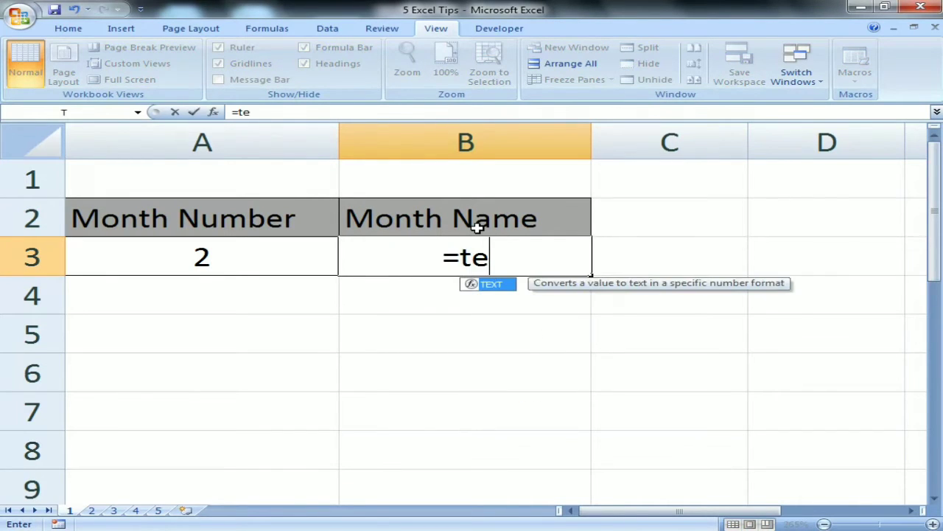
{"action": "key", "text": "Tab"}
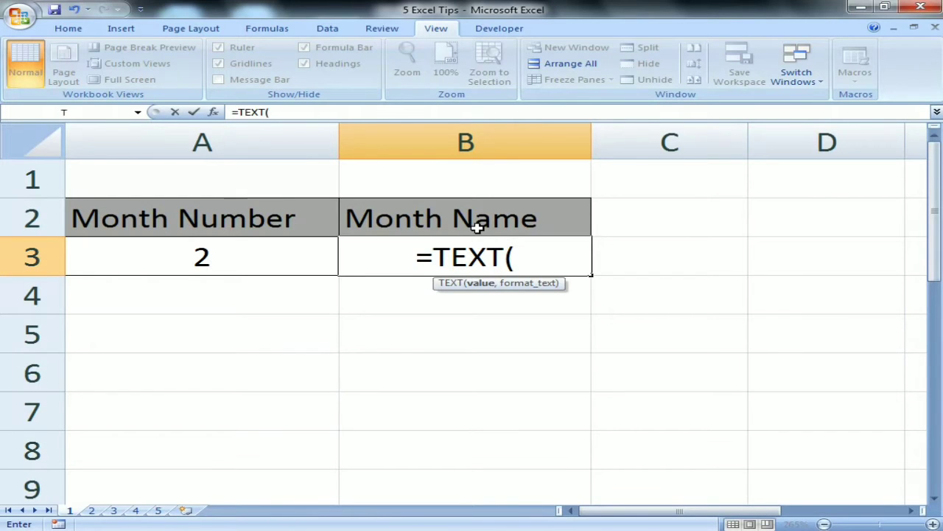
{"action": "key", "text": "Left"}
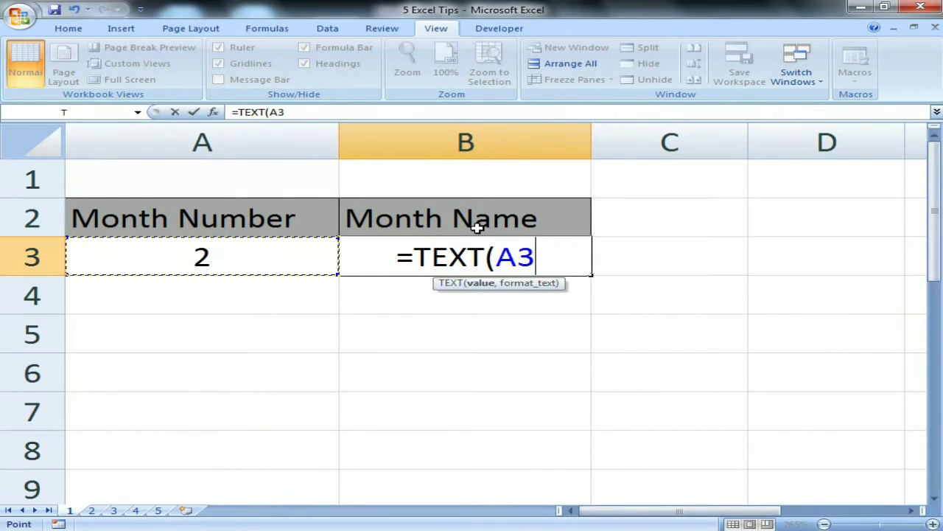
{"action": "type", "text": "&\"1/"}
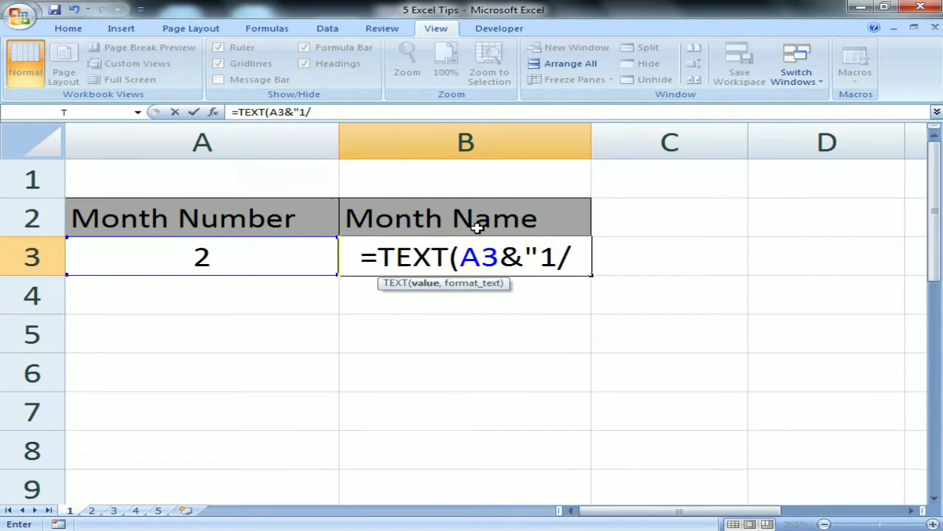
{"action": "type", "text": "2017"}
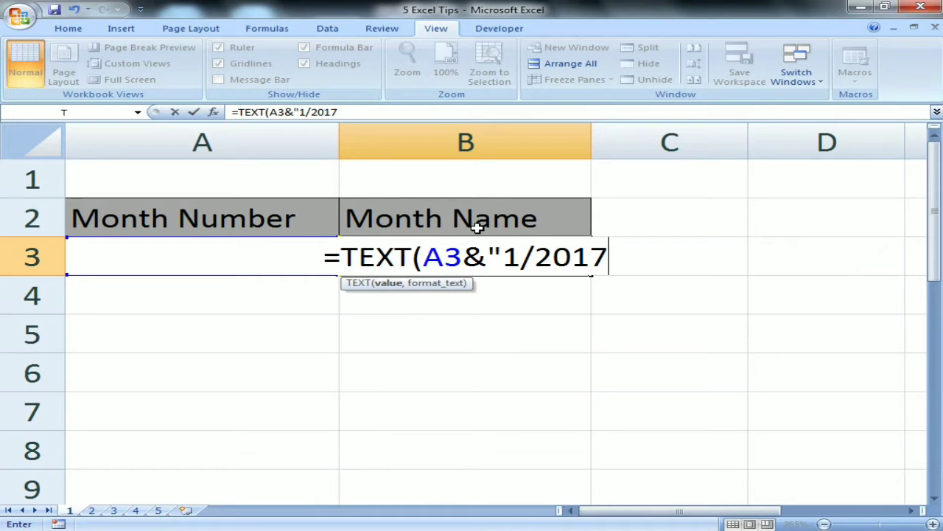
{"action": "left_click", "coordinate": [503, 256]}
{"action": "type", "text": "/"}
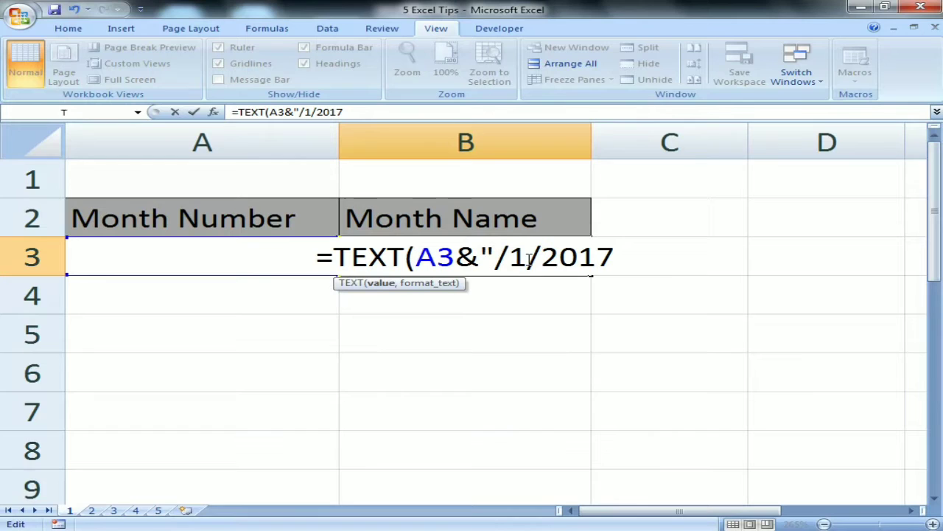
{"action": "left_click", "coordinate": [618, 253]}
{"action": "type", "text": "\""}
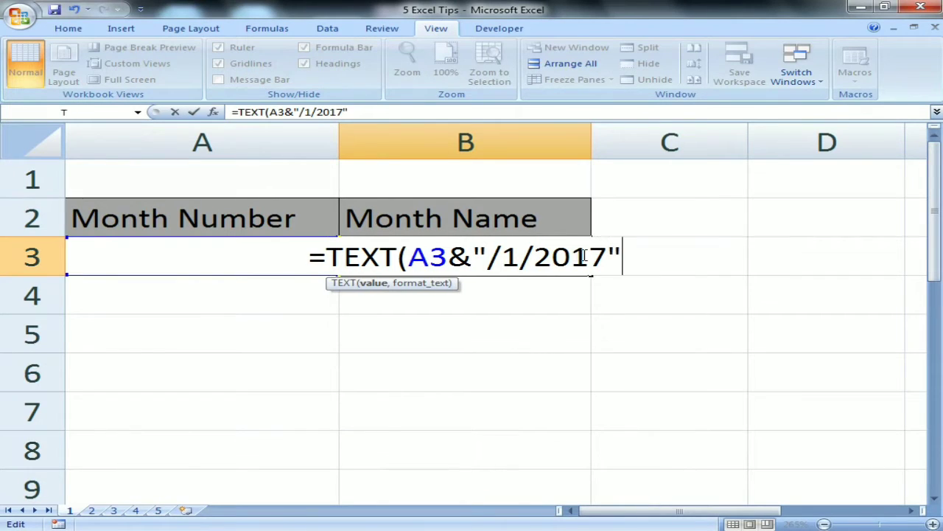
{"action": "type", "text": ",\"MMMM\""}
{"action": "key", "text": "Return"}
Step: Test the month name formula by entering 3, 5, 10 and finally 12 in cell A3
{"action": "key", "text": "Up"}
{"action": "key", "text": "Left"}
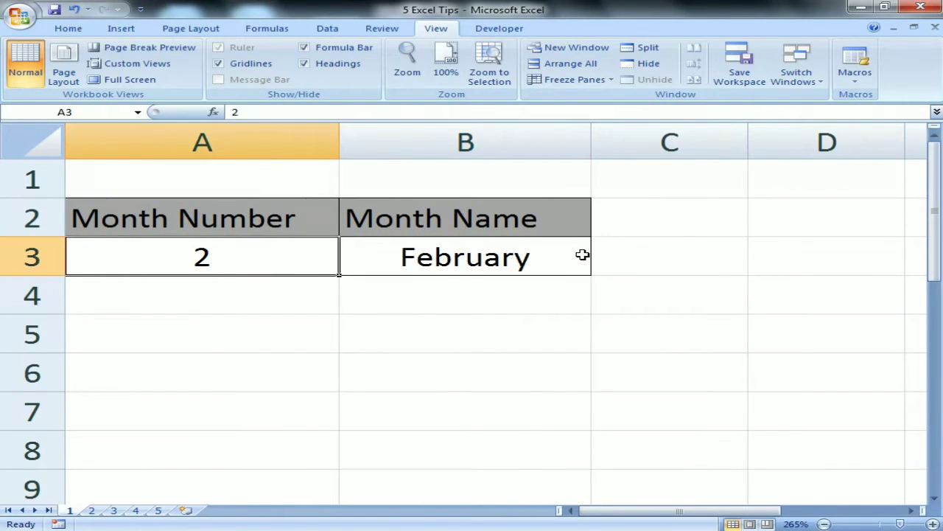
{"action": "type", "text": "3"}
{"action": "key", "text": "Return"}
{"action": "key", "text": "Up"}
{"action": "type", "text": "5"}
{"action": "key", "text": "Return"}
{"action": "key", "text": "Up"}
{"action": "type", "text": "10"}
{"action": "key", "text": "Return"}
{"action": "key", "text": "Up"}
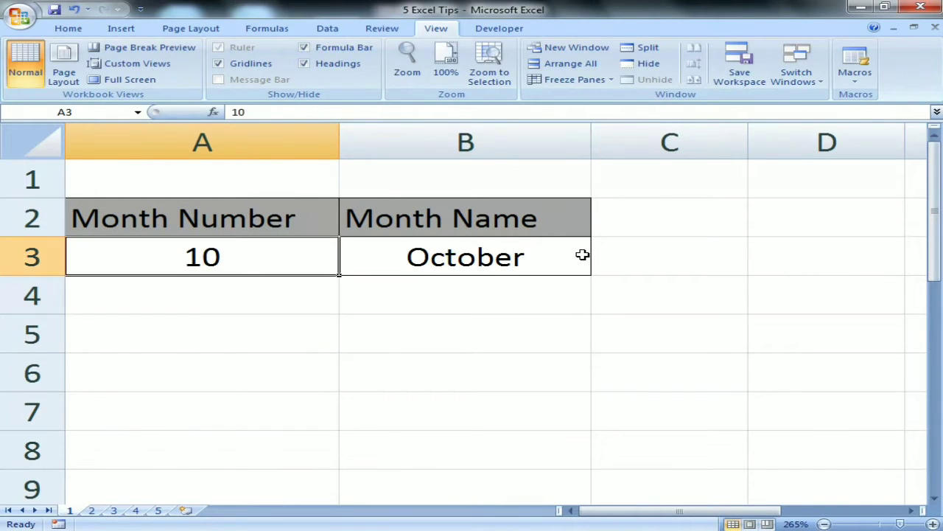
{"action": "type", "text": "12"}
{"action": "key", "text": "Return"}
{"action": "key", "text": "Up"}
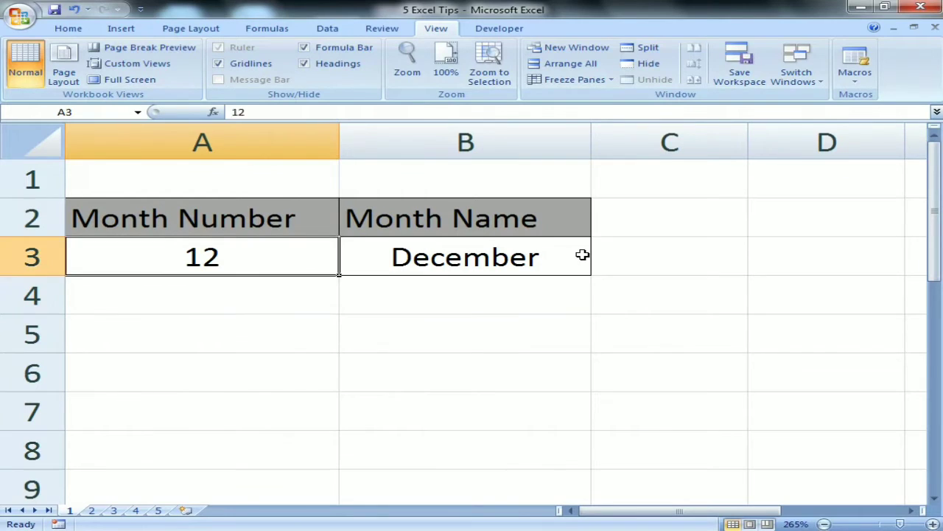
Step: Review the formula in cell B3 and widen column B
{"action": "key", "text": "Right"}
{"action": "key", "text": "F2"}
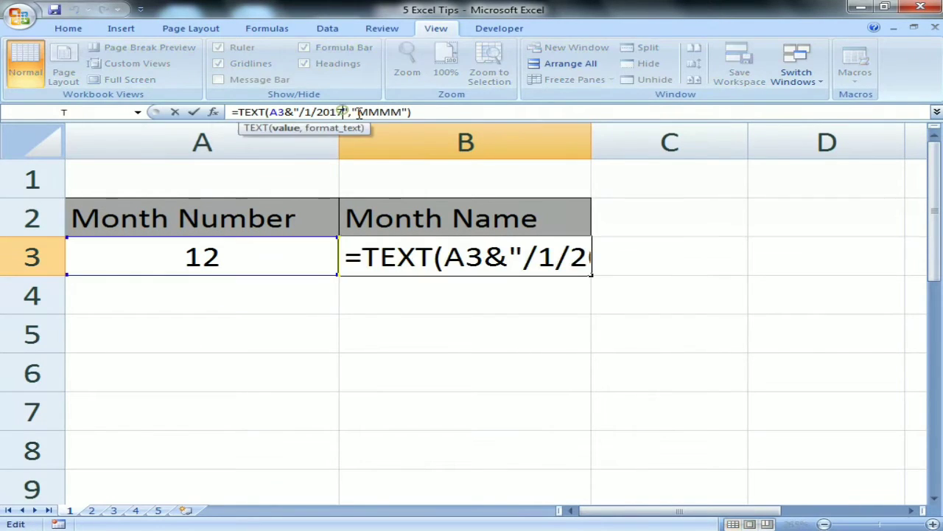
{"action": "left_click", "coordinate": [594, 143]}
{"action": "left_click", "coordinate": [585, 249]}
{"action": "left_click_drag", "start_coordinate": [591, 139], "coordinate": [790, 159]}
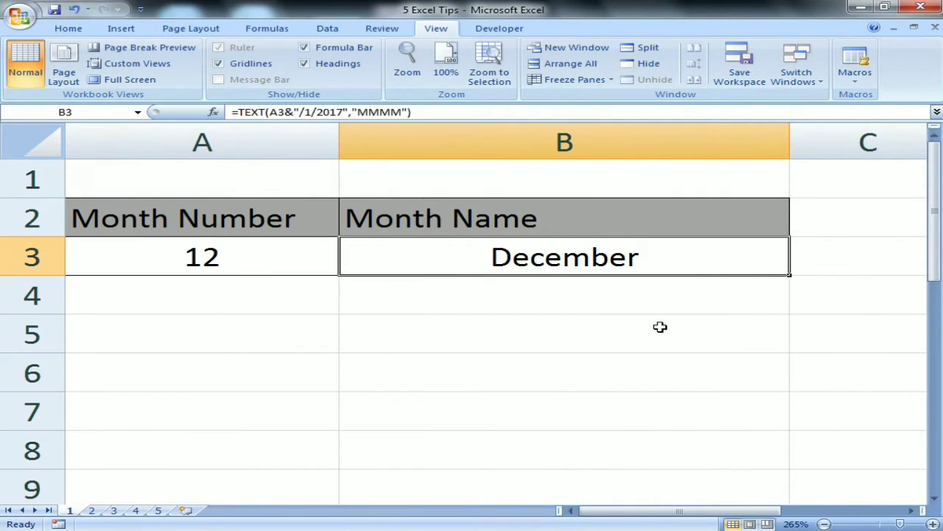
Step: Display the worksheet's formulas instead of results and increase the height of row 3 so the B3 formula fits
{"action": "key", "text": "ctrl+grave"}
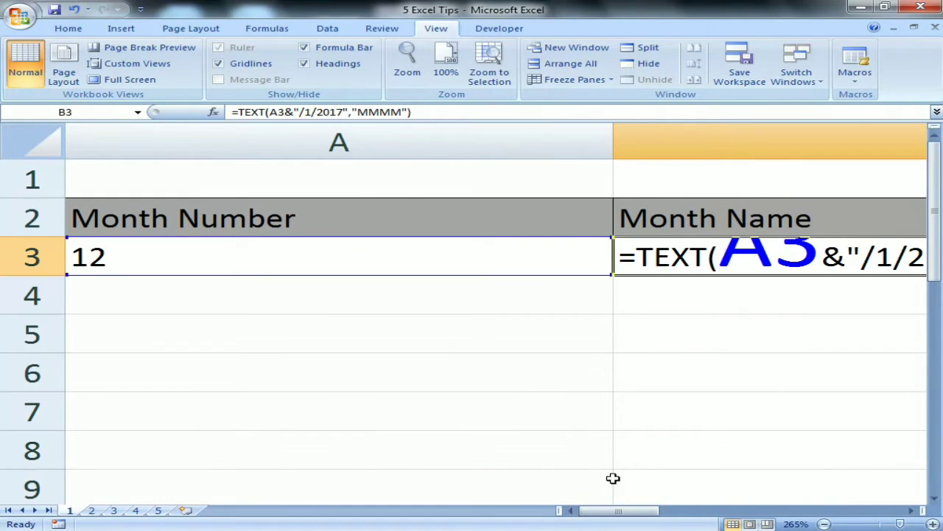
{"action": "left_click_drag", "start_coordinate": [612, 511], "coordinate": [648, 518]}
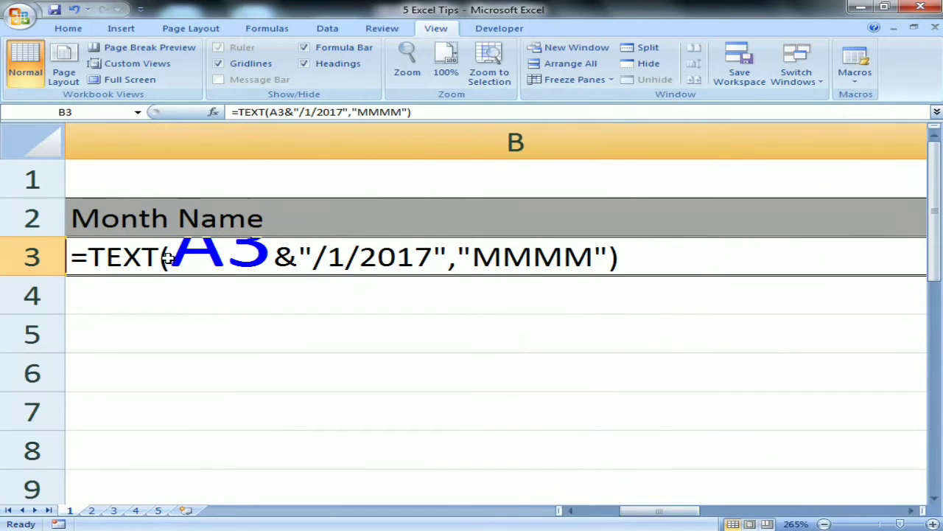
{"action": "left_click_drag", "start_coordinate": [37, 276], "coordinate": [41, 305]}
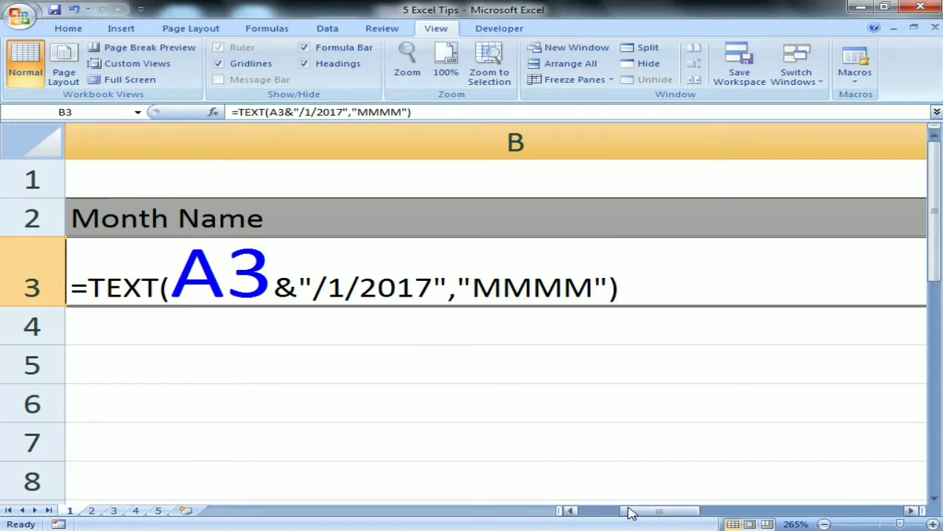
Step: Switch the worksheet back to showing results instead of formulas and select the Month Number header
{"action": "left_click_drag", "start_coordinate": [630, 511], "coordinate": [555, 519]}
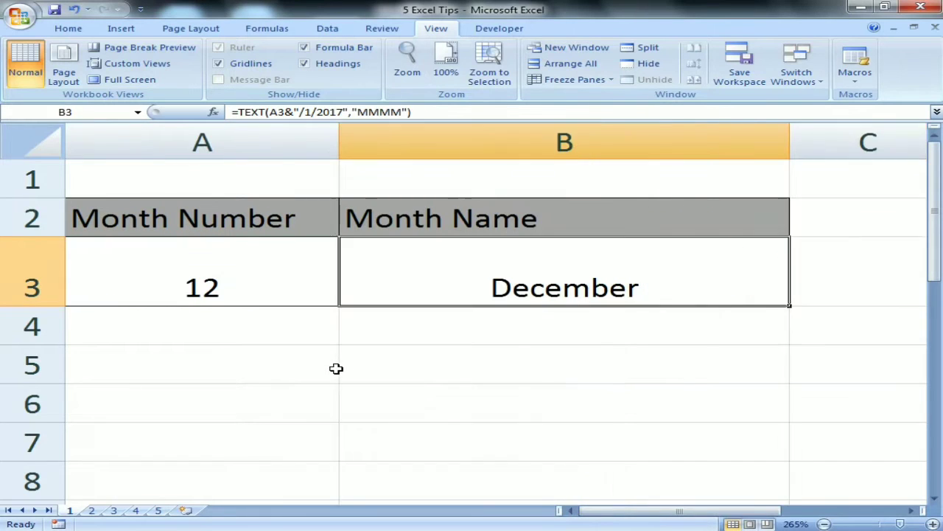
{"action": "left_click", "coordinate": [341, 359]}
{"action": "key", "text": "Up"}
{"action": "key", "text": "Up"}
{"action": "key", "text": "Left"}
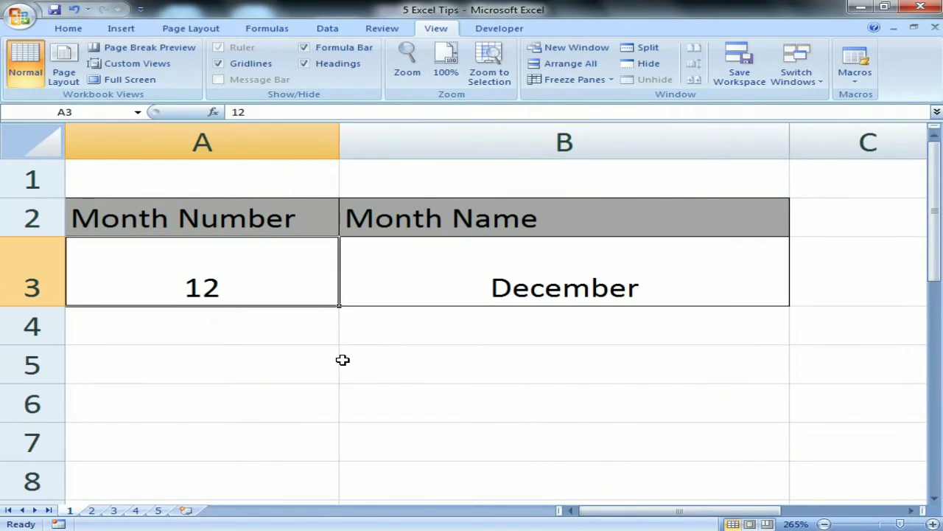
{"action": "key", "text": "Up"}
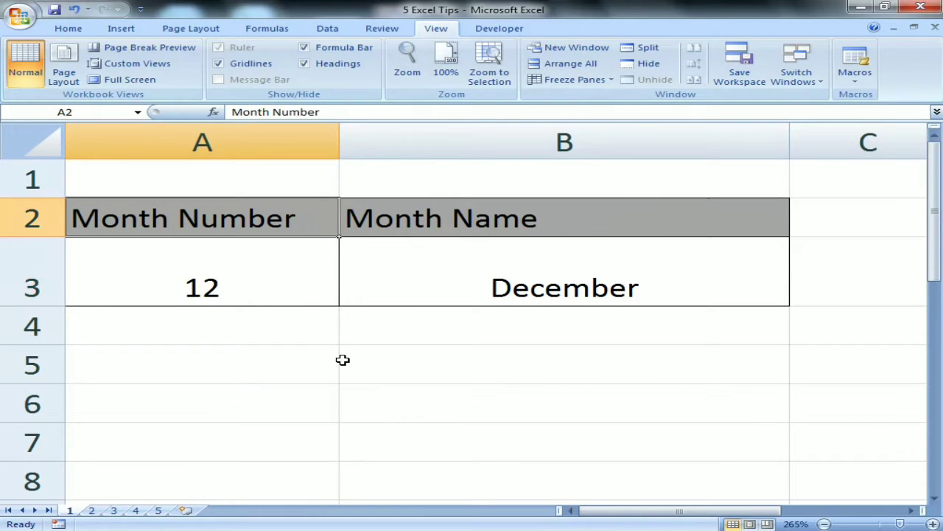
Step: Go to sheet 2 and examine the date formats used in columns A, C and E
{"action": "key", "text": "ctrl+Page_Down"}
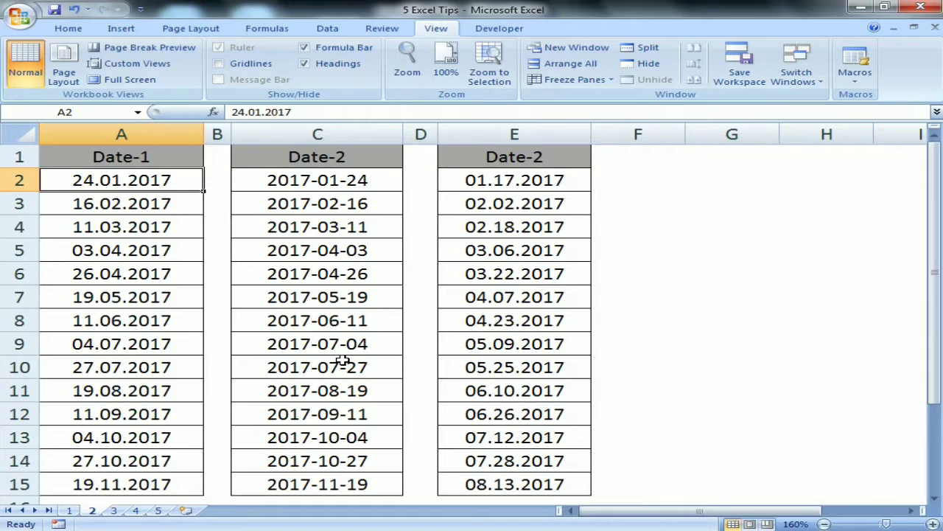
{"action": "key", "text": "Right"}
{"action": "key", "text": "Right"}
{"action": "key", "text": "Up"}
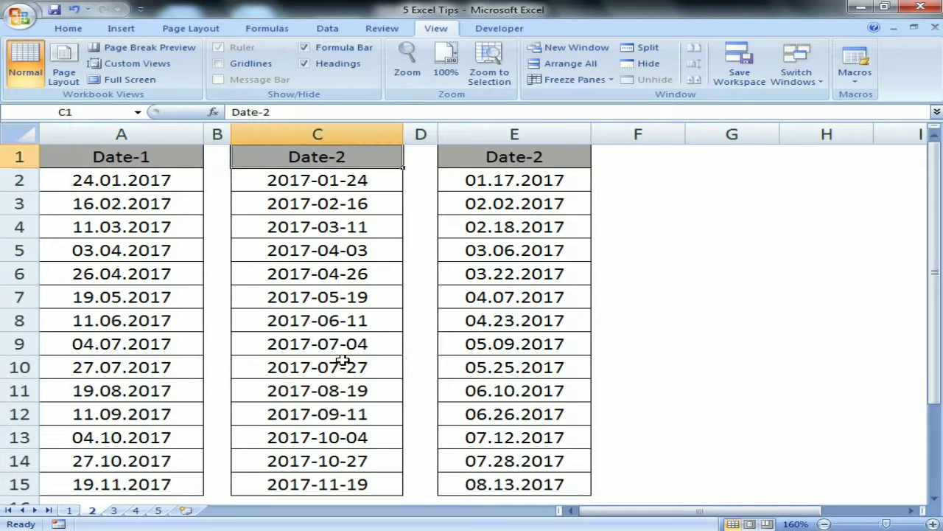
{"action": "key", "text": "ctrl+shift+Down"}
{"action": "key", "text": "Left"}
{"action": "key", "text": "Left"}
{"action": "key", "text": "ctrl+shift+Down"}
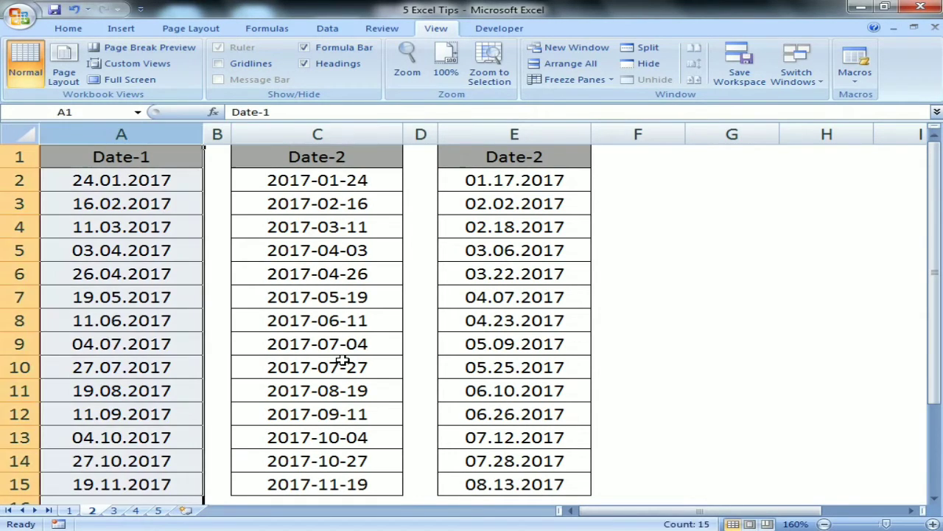
{"action": "key", "text": "Right"}
{"action": "key", "text": "Right"}
{"action": "key", "text": "Right"}
{"action": "key", "text": "Right"}
{"action": "key", "text": "ctrl+shift+Down"}
{"action": "key", "text": "Left"}
{"action": "key", "text": "Left"}
{"action": "key", "text": "Left"}
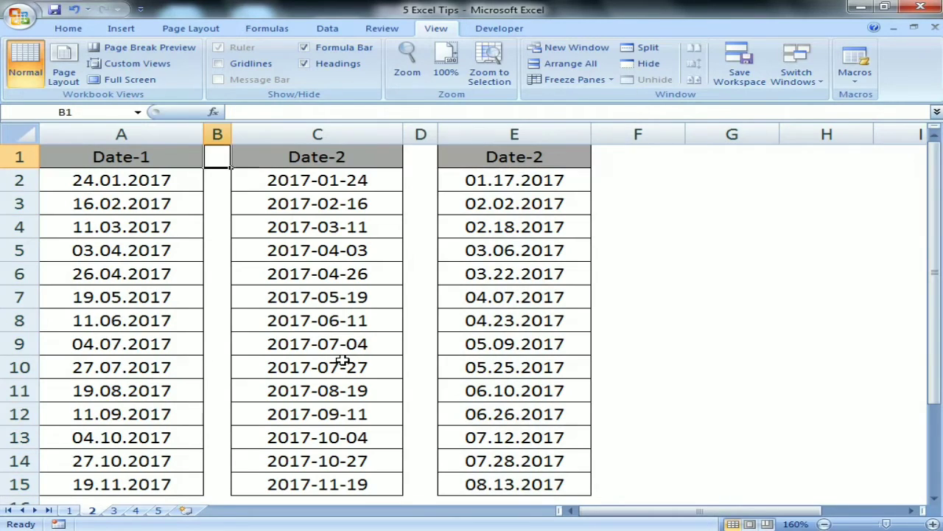
{"action": "key", "text": "Left"}
{"action": "key", "text": "Down"}
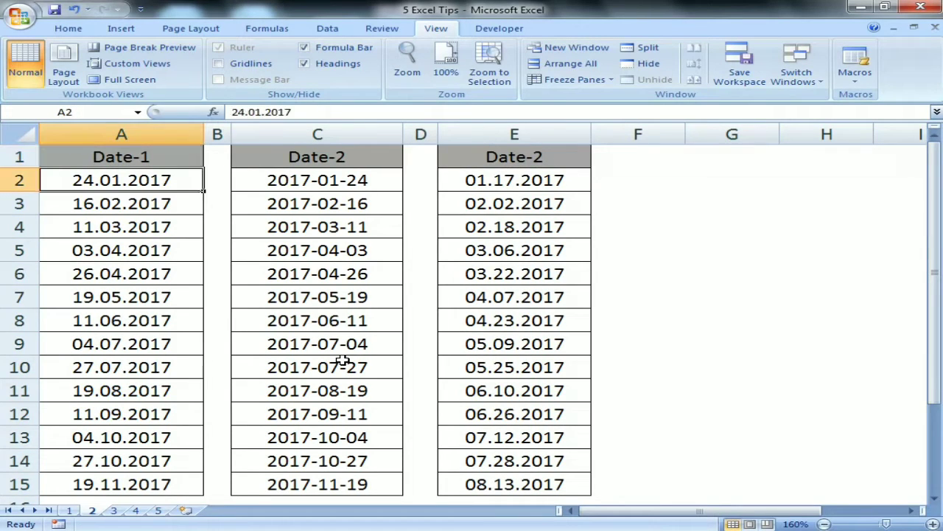
{"action": "key", "text": "Down"}
{"action": "key", "text": "Down"}
{"action": "key", "text": "Down"}
{"action": "key", "text": "Down"}
{"action": "key", "text": "Down"}
{"action": "key", "text": "ctrl+Down"}
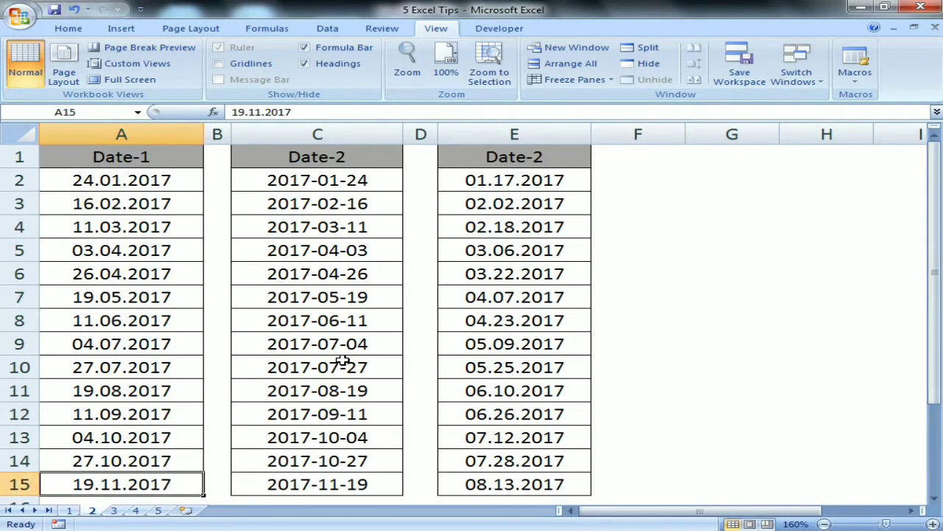
{"action": "key", "text": "ctrl+Up"}
{"action": "key", "text": "Down"}
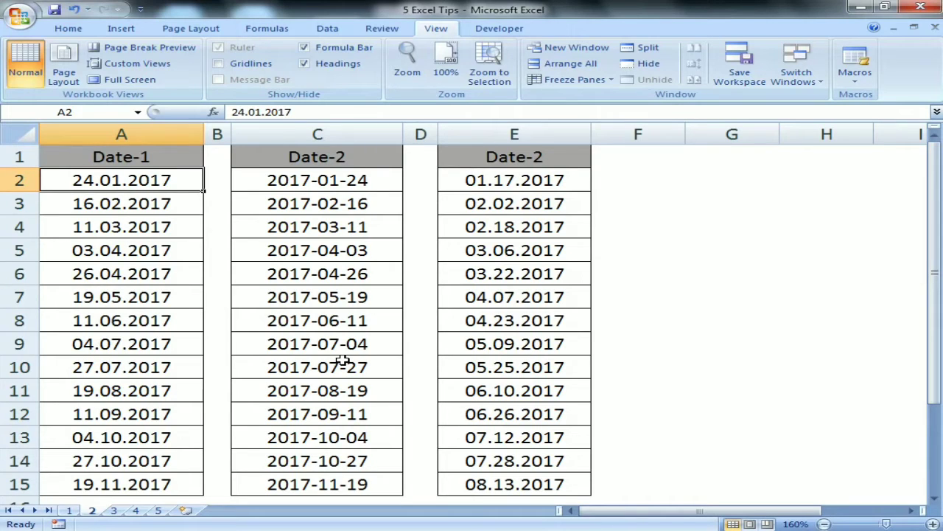
Step: Enter an ISTEXT formula in cell F2 that checks whether the date in A2 is text
{"action": "key", "text": "Right"}
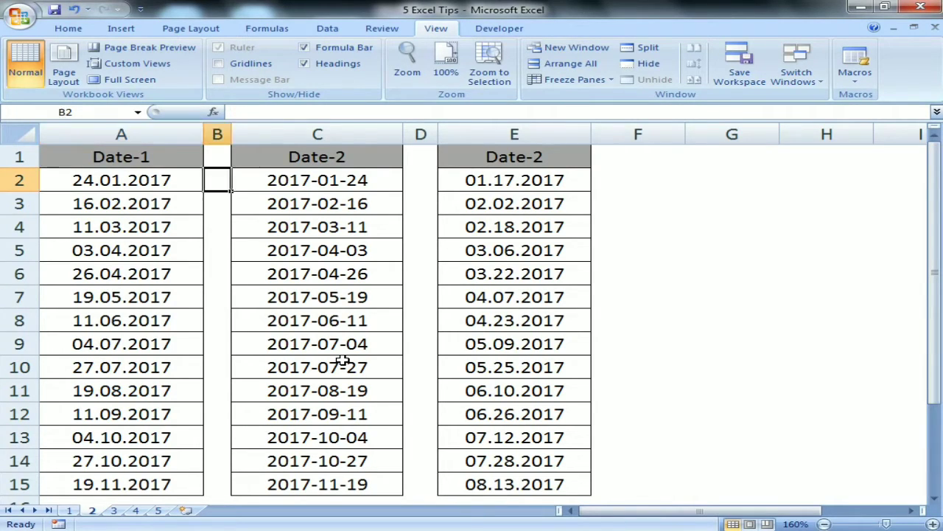
{"action": "key", "text": "Right"}
{"action": "key", "text": "Right"}
{"action": "key", "text": "Right"}
{"action": "key", "text": "Right"}
{"action": "type", "text": "=iste"}
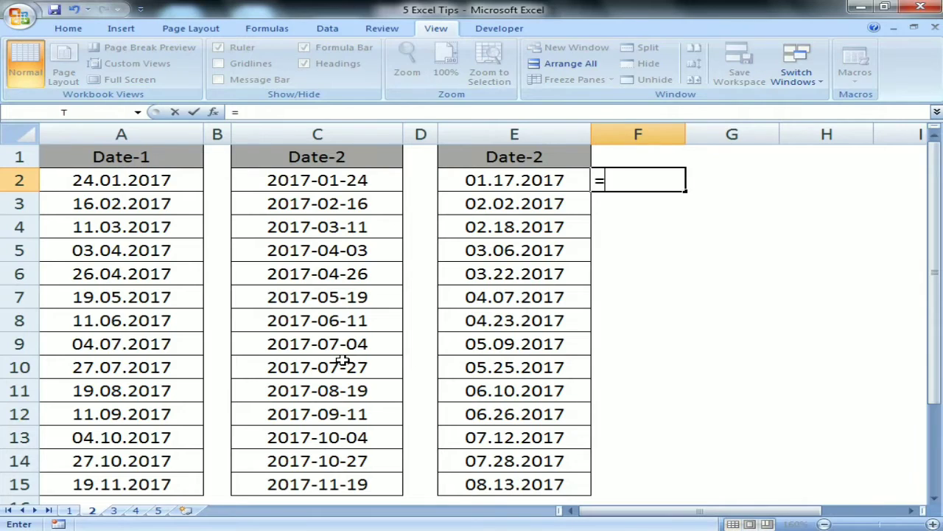
{"action": "key", "text": "Tab"}
{"action": "key", "text": "Left"}
{"action": "key", "text": "Left"}
{"action": "key", "text": "Left"}
{"action": "key", "text": "Left"}
{"action": "key", "text": "Left"}
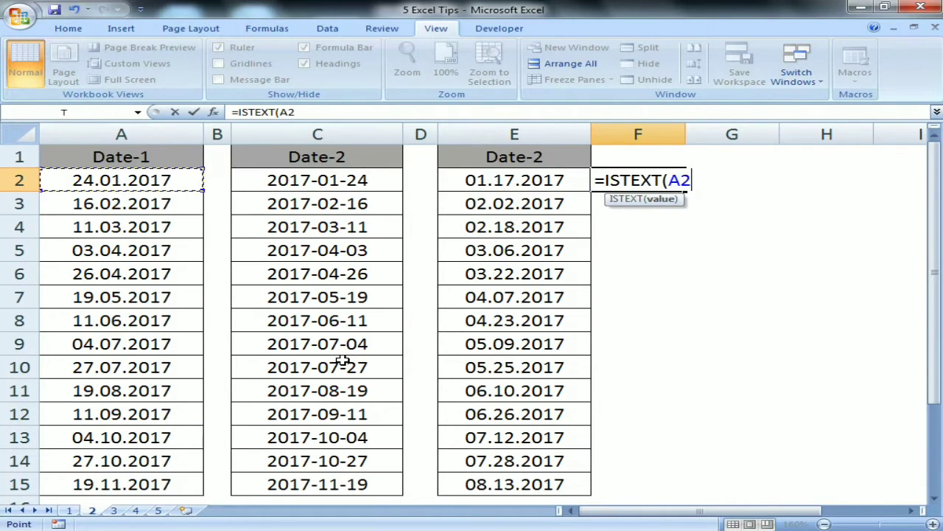
{"action": "key", "text": "Return"}
Step: Enter an ISTEXT formula in cell G2 that checks whether the date in C2 is text
{"action": "key", "text": "Up"}
{"action": "key", "text": "Right"}
{"action": "type", "text": "=ist"}
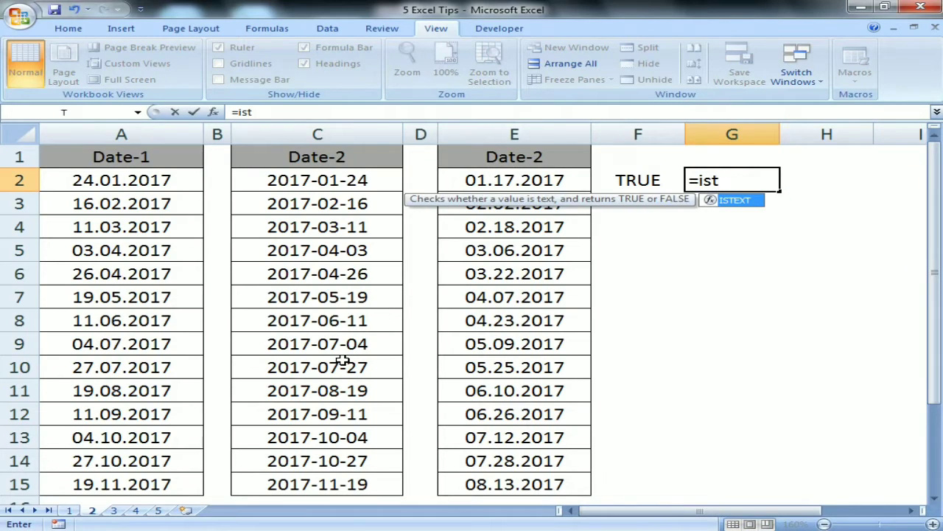
{"action": "key", "text": "Tab"}
{"action": "key", "text": "Left"}
{"action": "key", "text": "Left"}
{"action": "key", "text": "Left"}
{"action": "key", "text": "Left"}
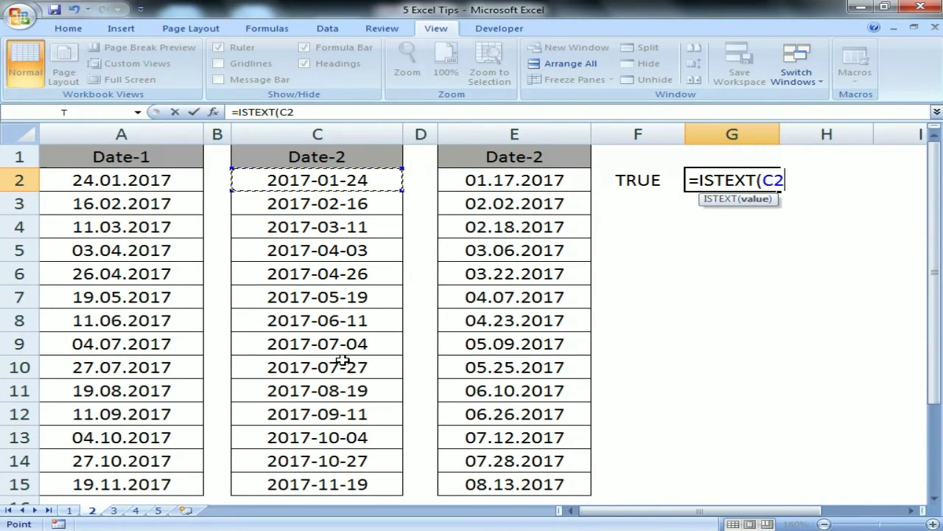
{"action": "key", "text": "Return"}
Step: Enter an ISNUMBER formula in cell H2 that checks whether the date in E2 is a number
{"action": "key", "text": "Up"}
{"action": "key", "text": "Right"}
{"action": "type", "text": "=te"}
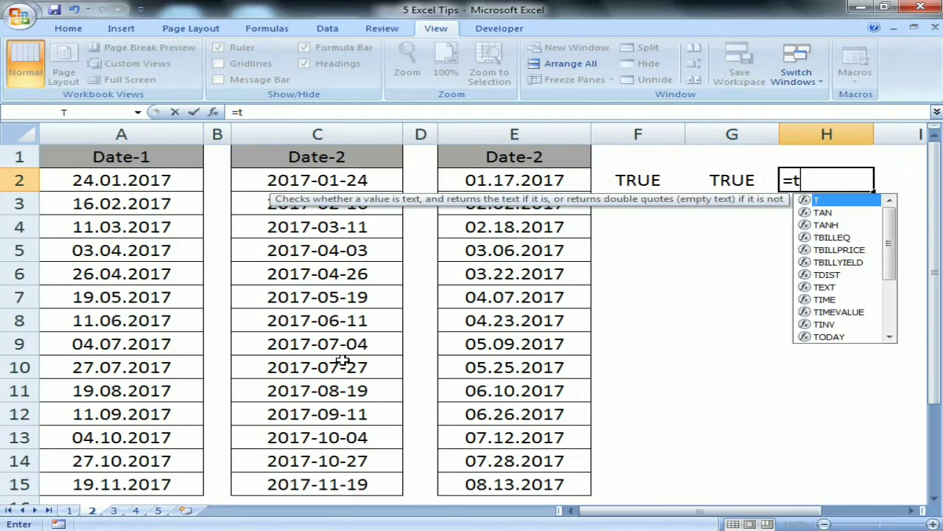
{"action": "key", "text": "BackSpace"}
{"action": "key", "text": "BackSpace"}
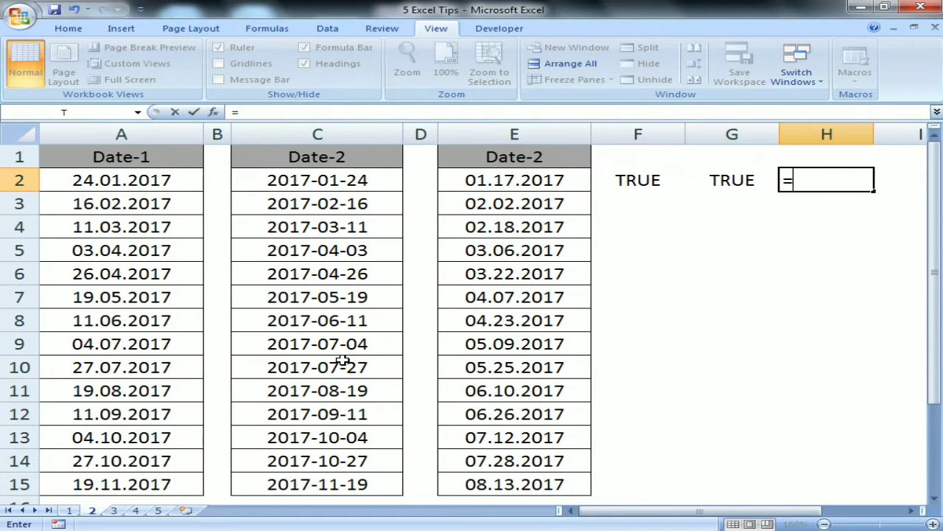
{"action": "type", "text": "inu"}
{"action": "key", "text": "BackSpace"}
{"action": "key", "text": "BackSpace"}
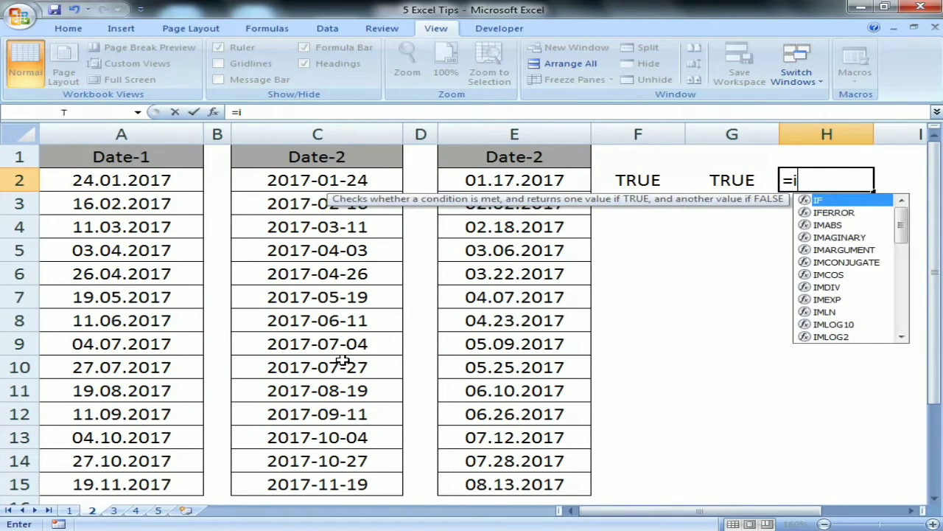
{"action": "type", "text": "snu"}
{"action": "key", "text": "Tab"}
{"action": "key", "text": "Left"}
{"action": "key", "text": "Left"}
{"action": "key", "text": "Left"}
{"action": "key", "text": "Return"}
Step: Clear the three check formulas from cells F2 to H2
{"action": "key", "text": "Up"}
{"action": "key", "text": "Left"}
{"action": "key", "text": "Left"}
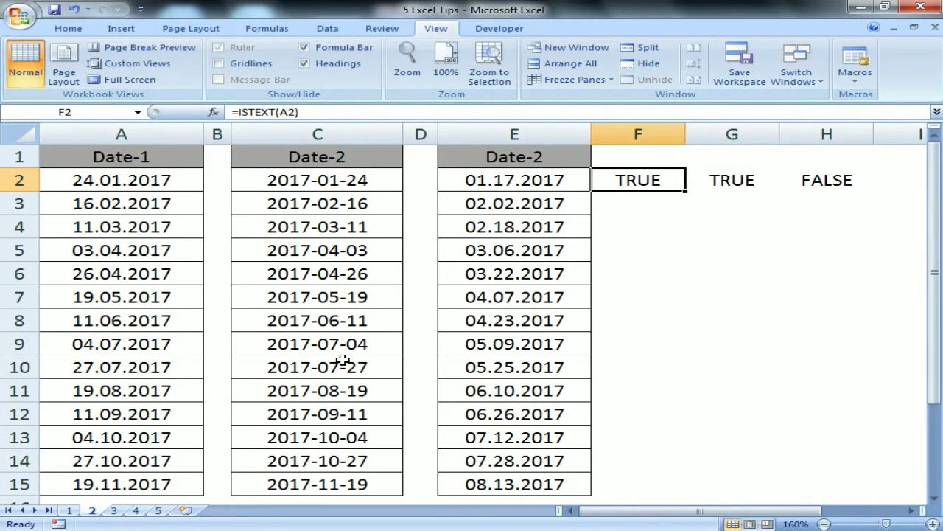
{"action": "key", "text": "shift+Right"}
{"action": "key", "text": "shift+Right"}
{"action": "key", "text": "Delete"}
Step: Apply a Date number format with day, abbreviated month name and two-digit year to cells A2:A15
{"action": "key", "text": "Left"}
{"action": "key", "text": "Left"}
{"action": "key", "text": "Left"}
{"action": "key", "text": "Left"}
{"action": "key", "text": "Left"}
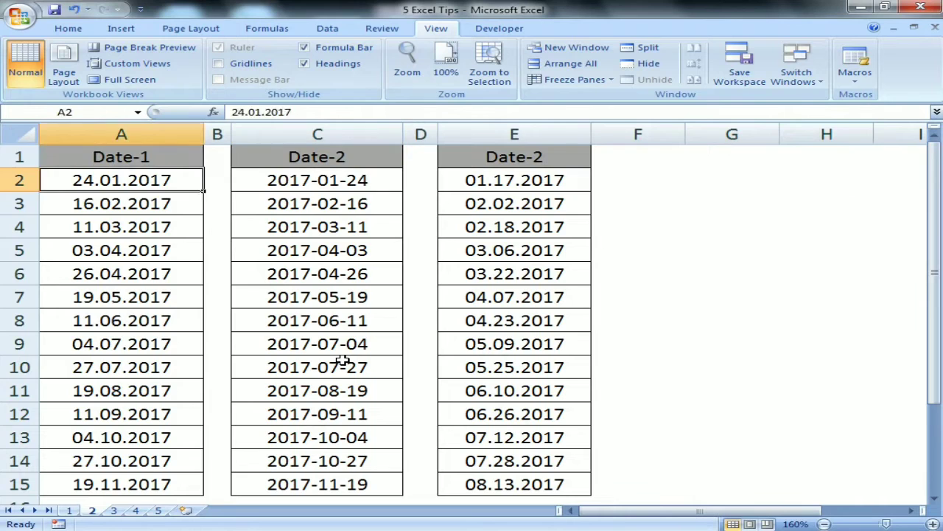
{"action": "key", "text": "ctrl+Down"}
{"action": "key", "text": "ctrl+Up"}
{"action": "key", "text": "Down"}
{"action": "key", "text": "ctrl+shift+Down"}
{"action": "key", "text": "ctrl+1"}
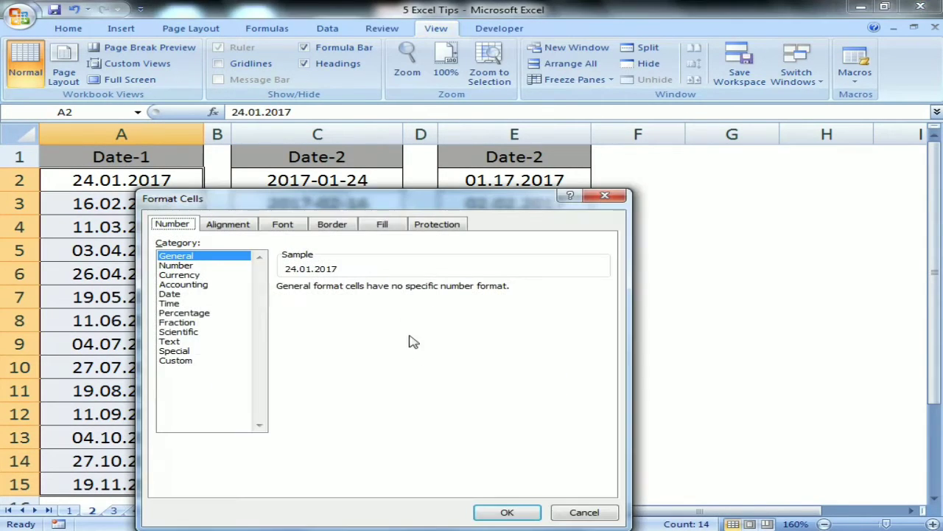
{"action": "left_click", "coordinate": [174, 295]}
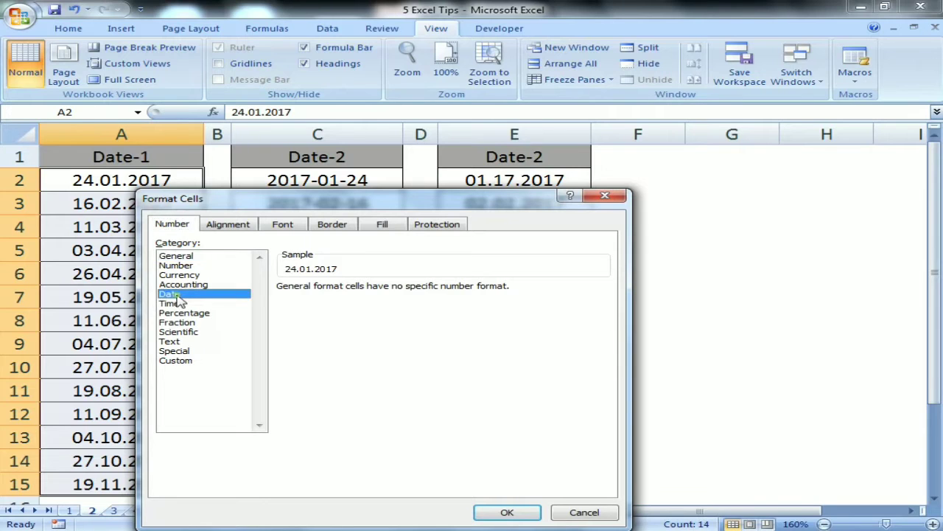
{"action": "left_click", "coordinate": [306, 356]}
{"action": "left_click", "coordinate": [502, 512]}
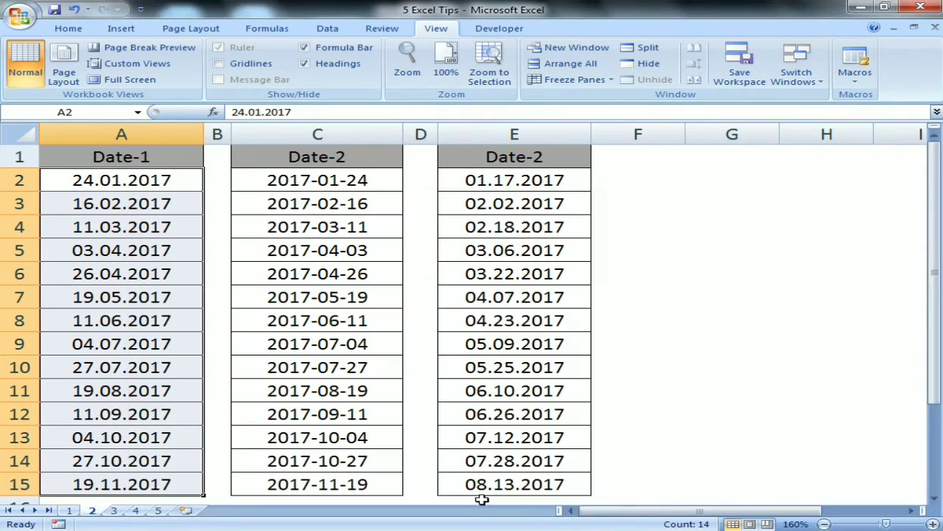
{"action": "left_click", "coordinate": [148, 182]}
{"action": "left_click_drag", "start_coordinate": [149, 179], "coordinate": [168, 476]}
{"action": "key", "text": "alt+d"}
{"action": "key", "text": "e"}
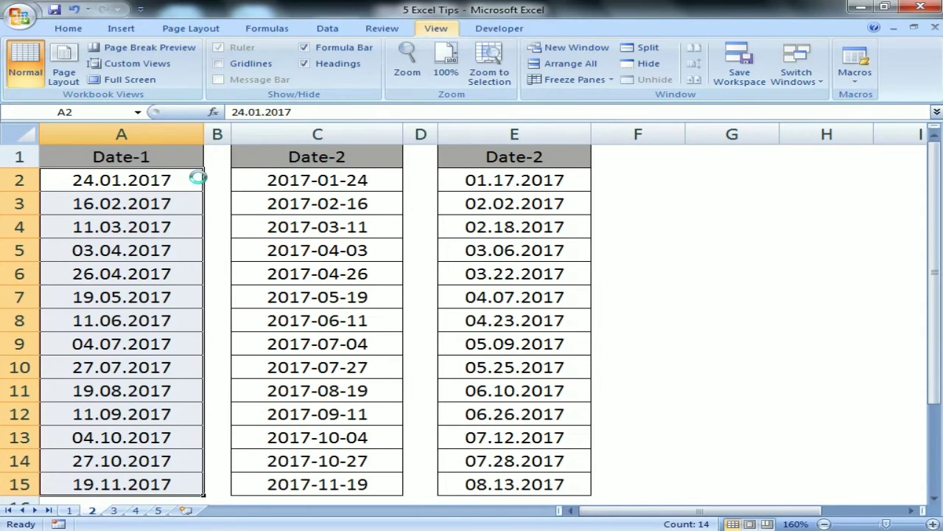
{"action": "left_click_drag", "start_coordinate": [415, 234], "coordinate": [511, 163]}
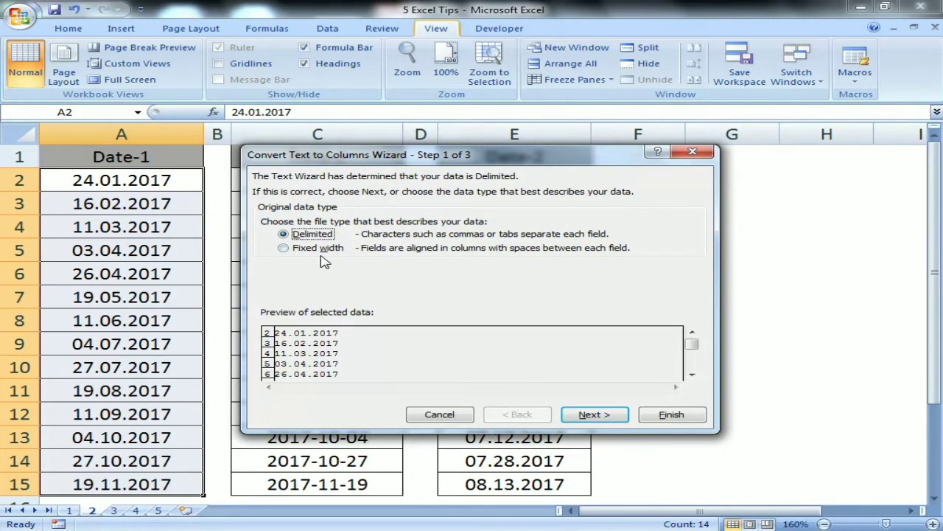
{"action": "left_click", "coordinate": [693, 152]}
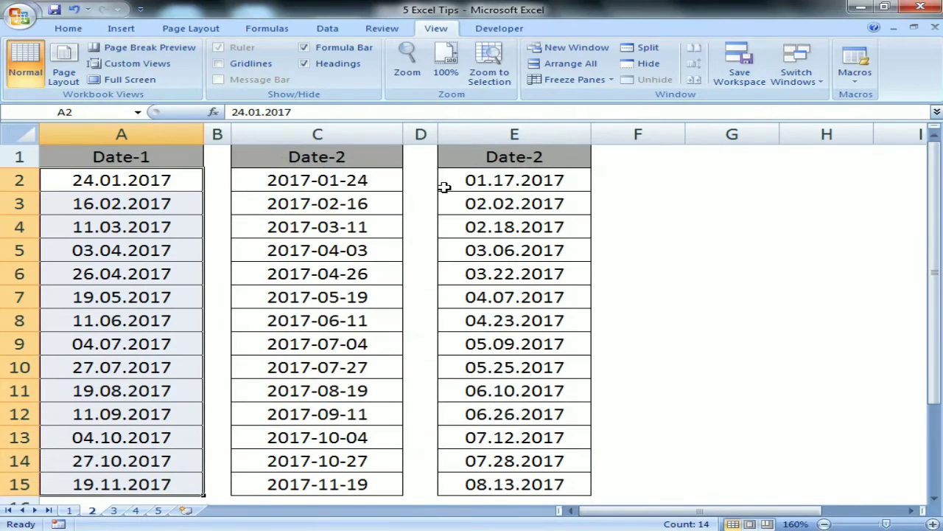
Step: Convert the text dates in A2:A15 to real dates in place with Text to Columns, delimited, using the DMY date format
{"action": "left_click", "coordinate": [327, 28]}
{"action": "left_click", "coordinate": [571, 72]}
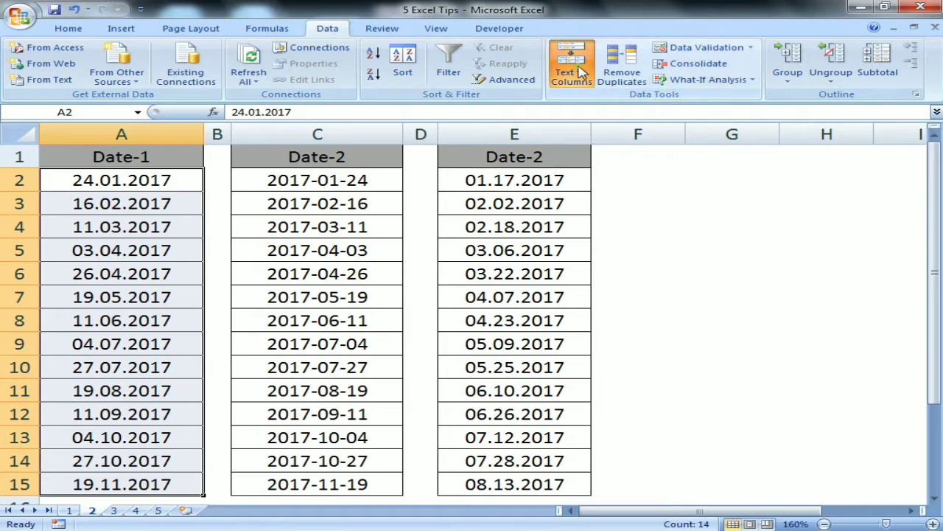
{"action": "left_click_drag", "start_coordinate": [449, 158], "coordinate": [544, 129]}
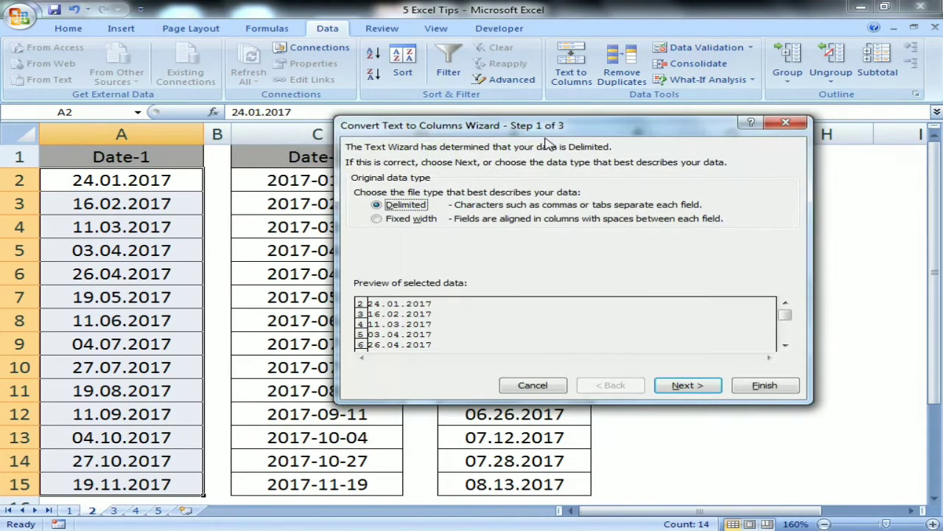
{"action": "left_click", "coordinate": [697, 387]}
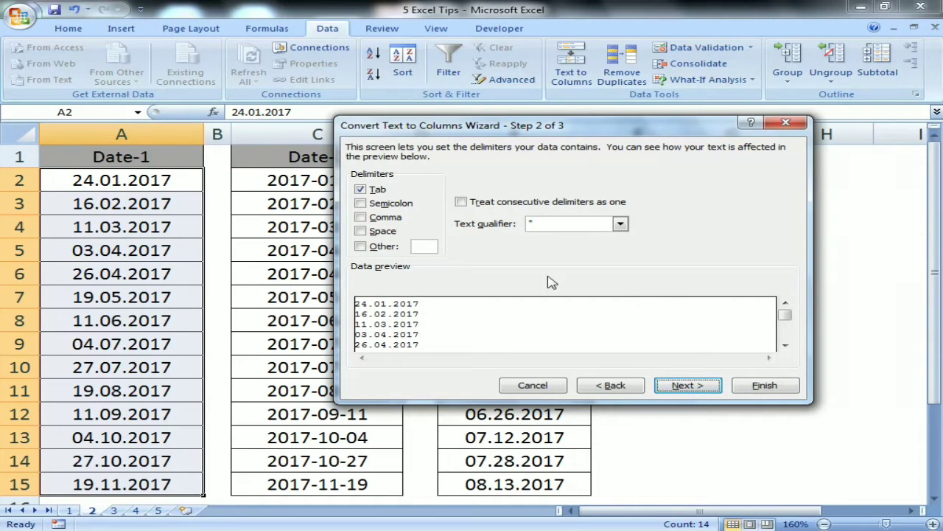
{"action": "left_click", "coordinate": [696, 390]}
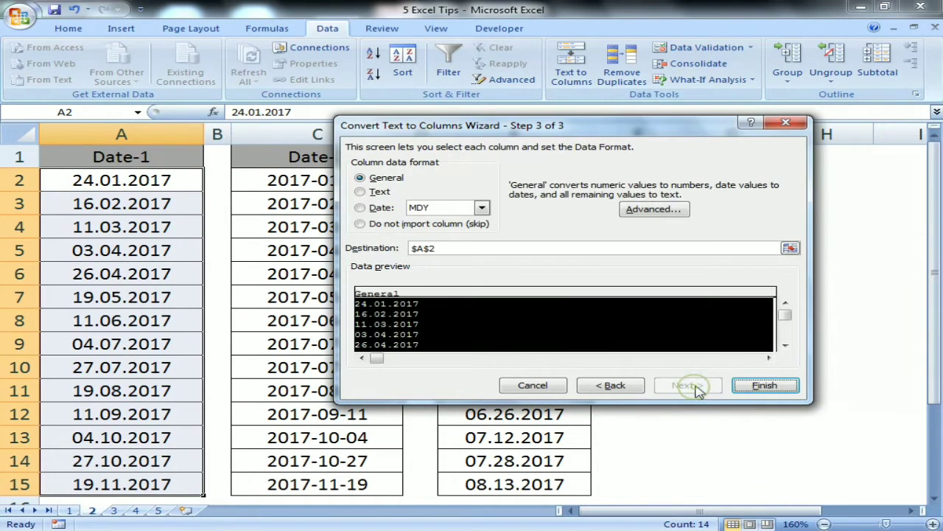
{"action": "left_click", "coordinate": [361, 208]}
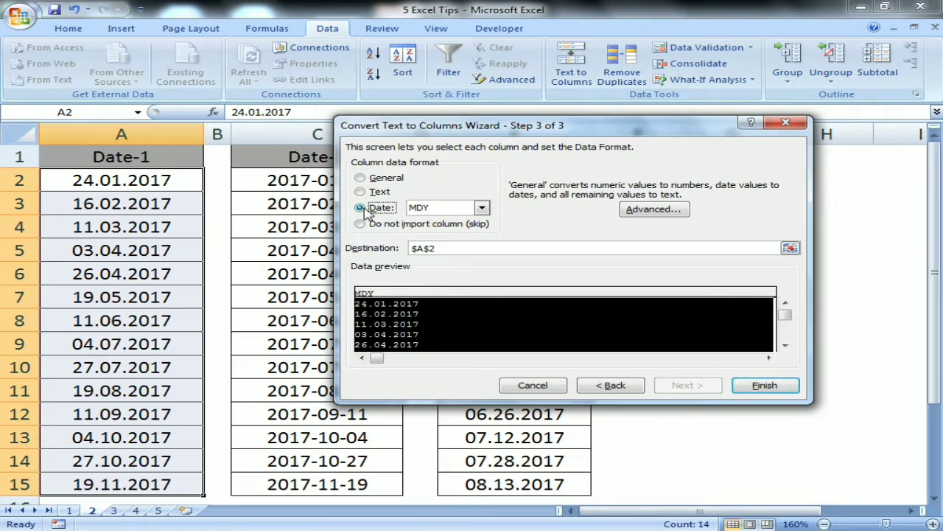
{"action": "left_click", "coordinate": [481, 207]}
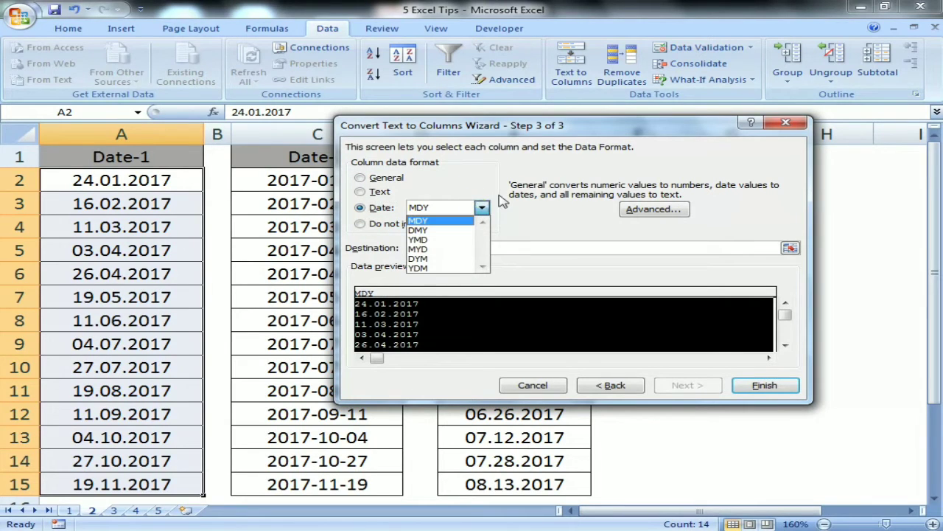
{"action": "left_click", "coordinate": [500, 193]}
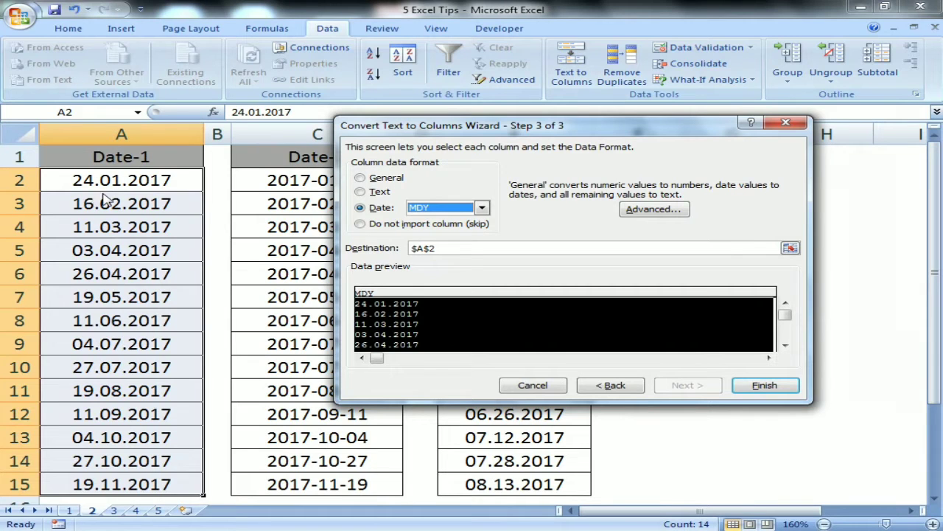
{"action": "left_click", "coordinate": [482, 208]}
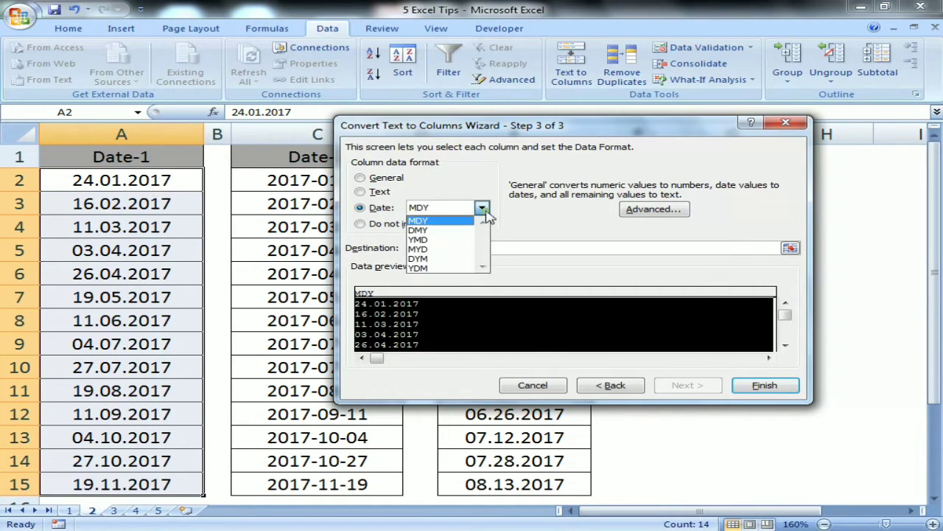
{"action": "left_click", "coordinate": [458, 230]}
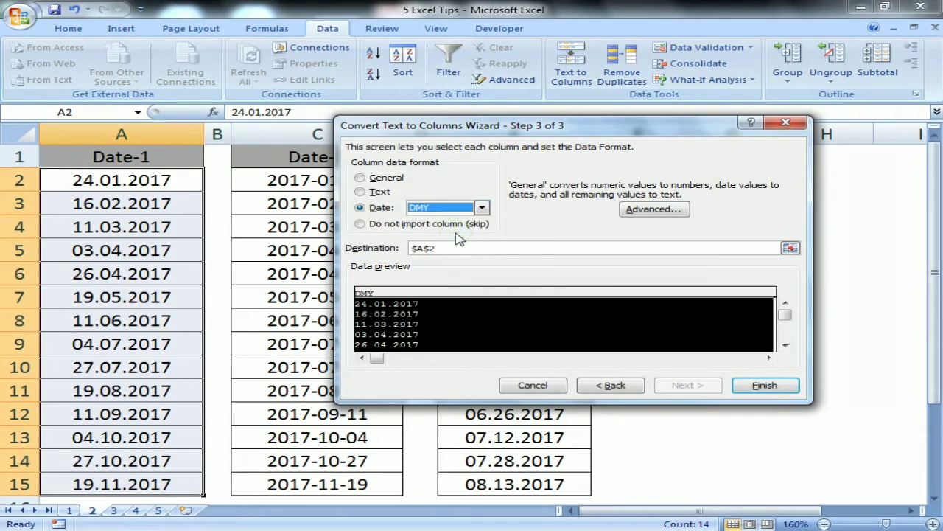
{"action": "left_click", "coordinate": [756, 390]}
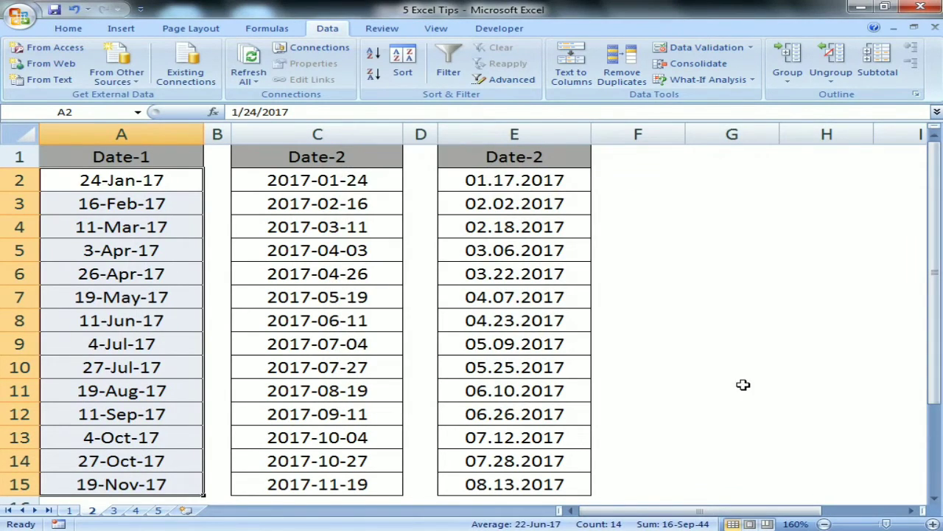
Step: Enter an ISTEXT formula in cell F2 that checks whether the converted date in A2 is still text
{"action": "left_click_drag", "start_coordinate": [118, 183], "coordinate": [143, 344]}
{"action": "left_click", "coordinate": [641, 178]}
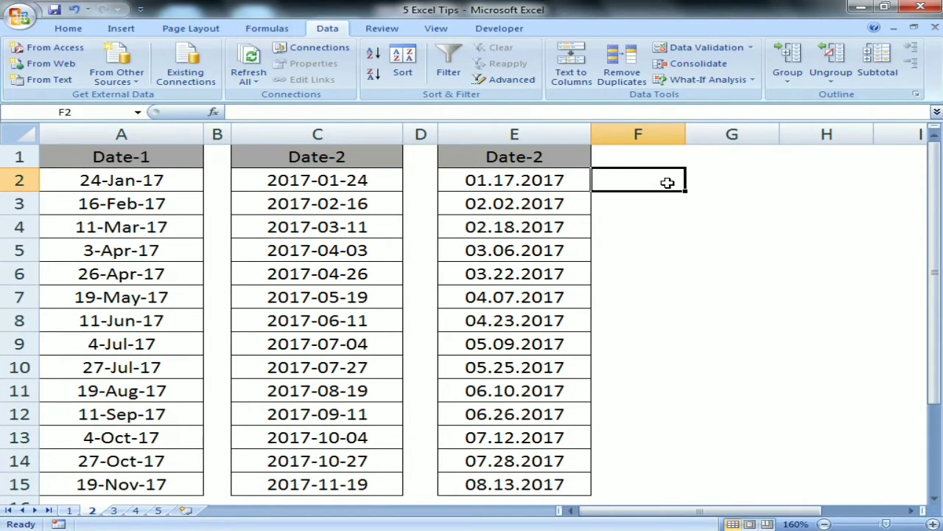
{"action": "type", "text": "=ist"}
{"action": "key", "text": "Tab"}
{"action": "key", "text": "Left"}
{"action": "key", "text": "Left"}
{"action": "key", "text": "Left"}
{"action": "key", "text": "Left"}
{"action": "key", "text": "Left"}
{"action": "key", "text": "Return"}
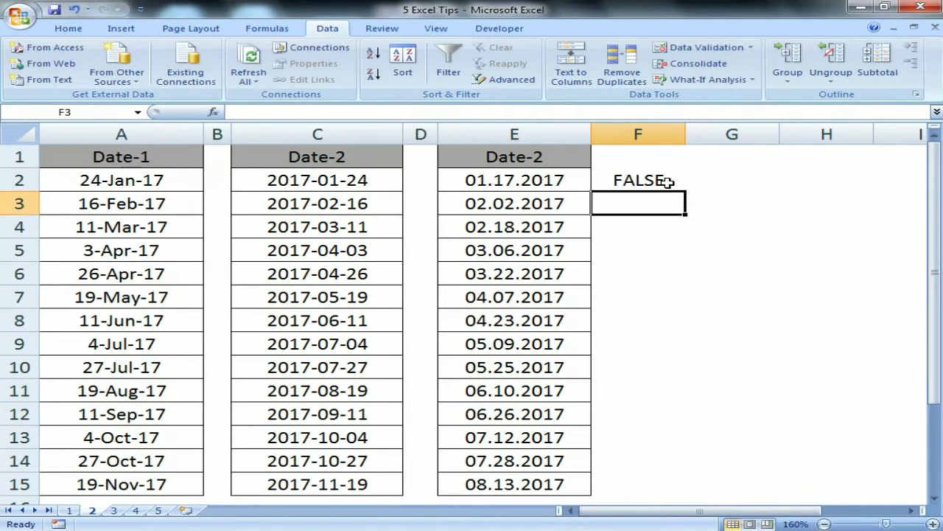
{"action": "key", "text": "Up"}
{"action": "key", "text": "Right"}
{"action": "type", "text": "="}
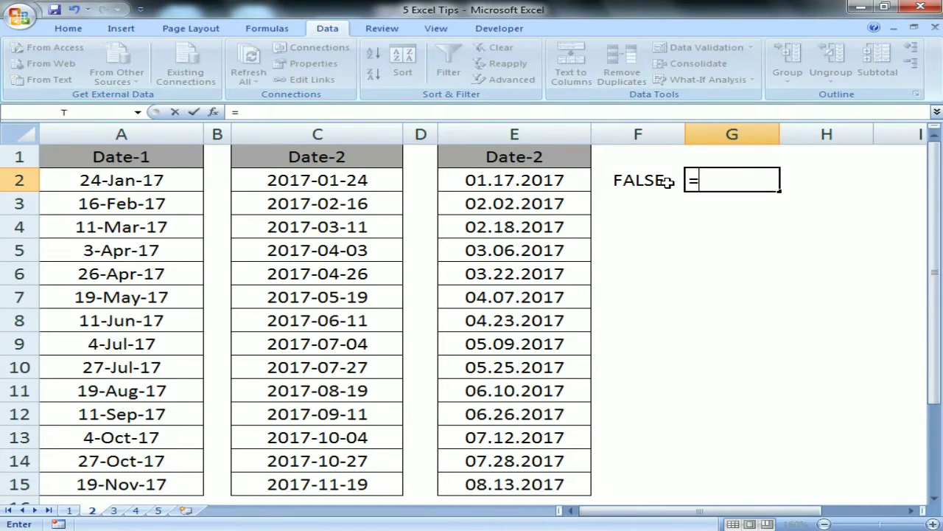
{"action": "key", "text": "Escape"}
Step: Convert C2:C15 to real dates with delimited Text to Columns using the YMD date format, and display them with abbreviated month names like column A
{"action": "key", "text": "Left"}
{"action": "key", "text": "Left"}
{"action": "key", "text": "Left"}
{"action": "key", "text": "Left"}
{"action": "key", "text": "Left"}
{"action": "key", "text": "Left"}
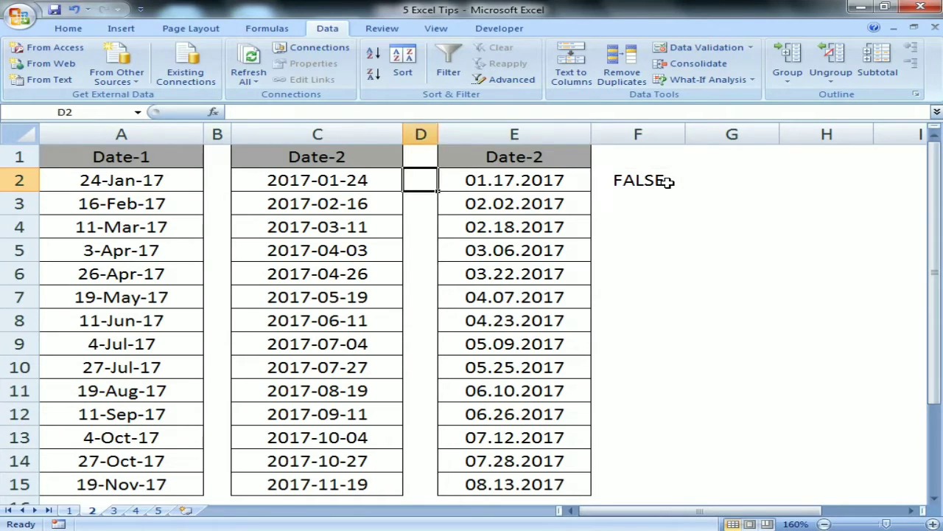
{"action": "key", "text": "Up"}
{"action": "key", "text": "Down"}
{"action": "key", "text": "Right"}
{"action": "key", "text": "Right"}
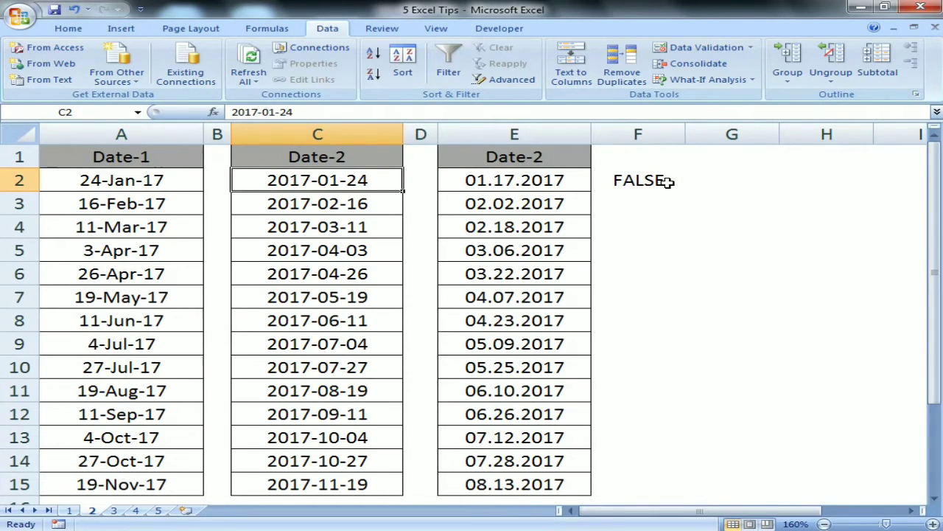
{"action": "key", "text": "ctrl+shift+Down"}
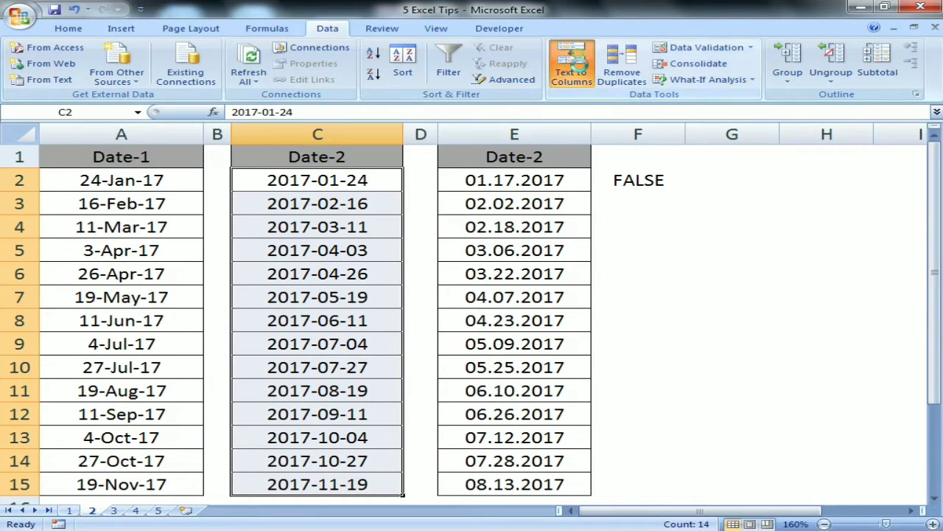
{"action": "left_click", "coordinate": [578, 65]}
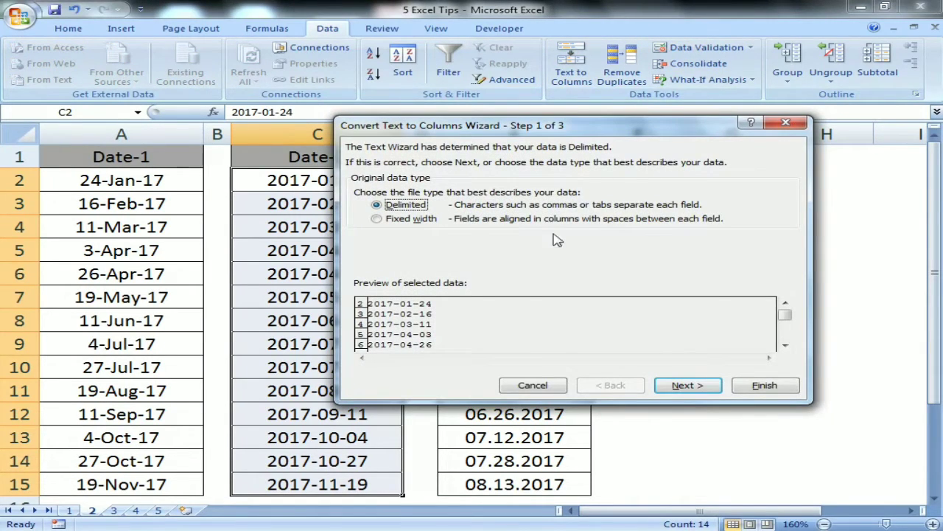
{"action": "left_click", "coordinate": [697, 387]}
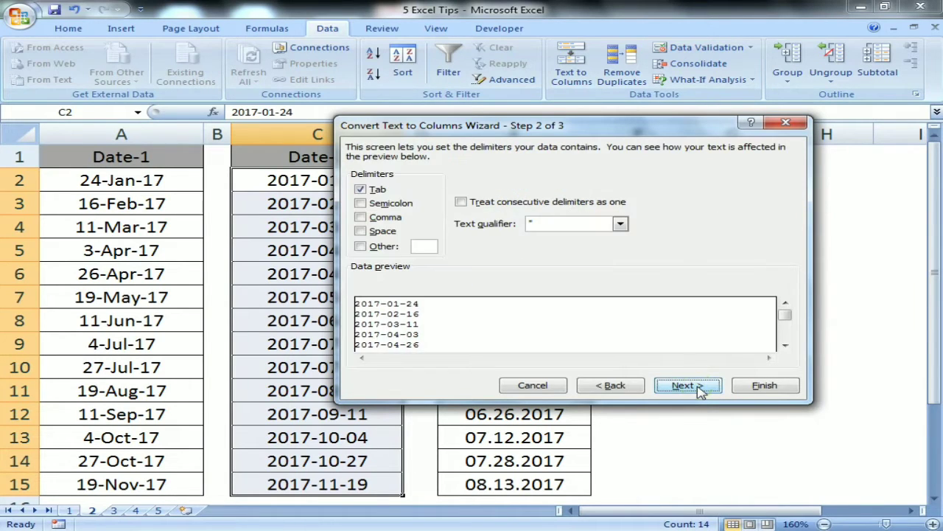
{"action": "left_click", "coordinate": [696, 387]}
{"action": "left_click", "coordinate": [361, 207]}
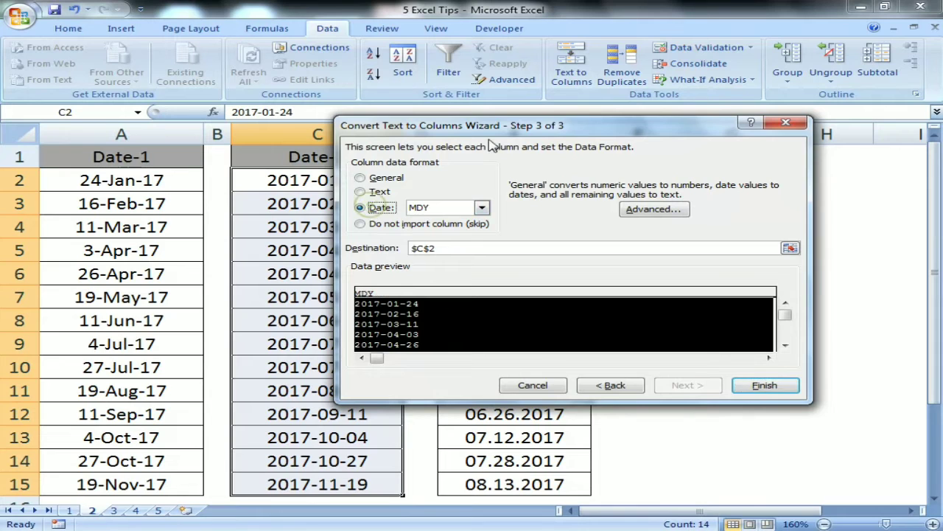
{"action": "left_click_drag", "start_coordinate": [509, 129], "coordinate": [700, 119]}
{"action": "left_click", "coordinate": [677, 197]}
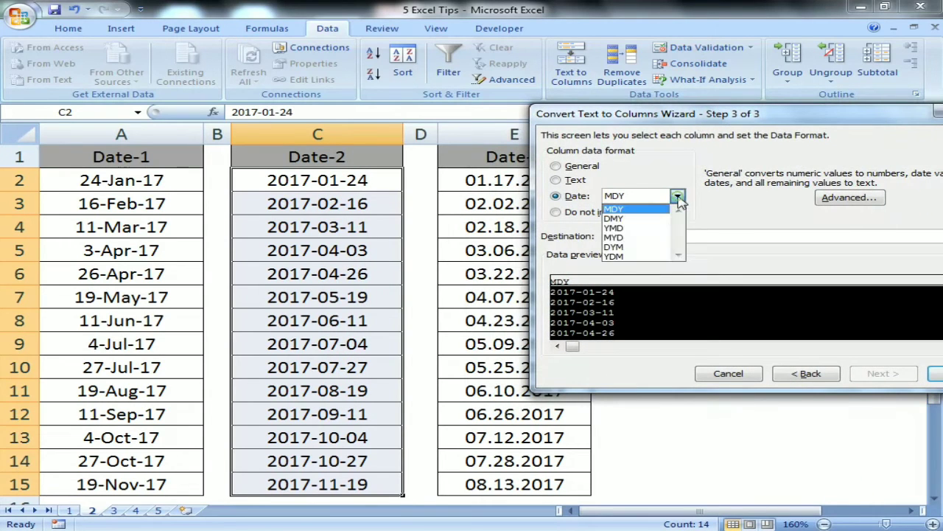
{"action": "left_click", "coordinate": [651, 229]}
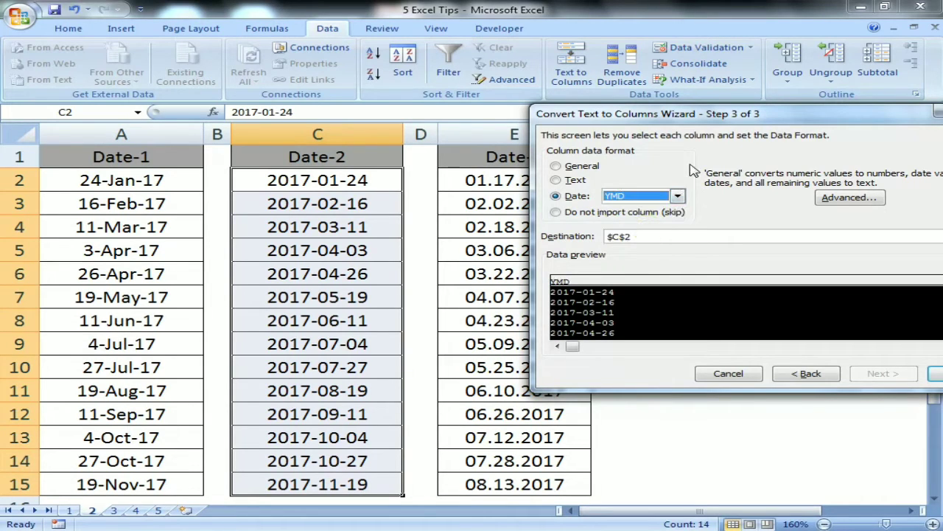
{"action": "left_click_drag", "start_coordinate": [727, 116], "coordinate": [581, 81]}
{"action": "left_click", "coordinate": [822, 339]}
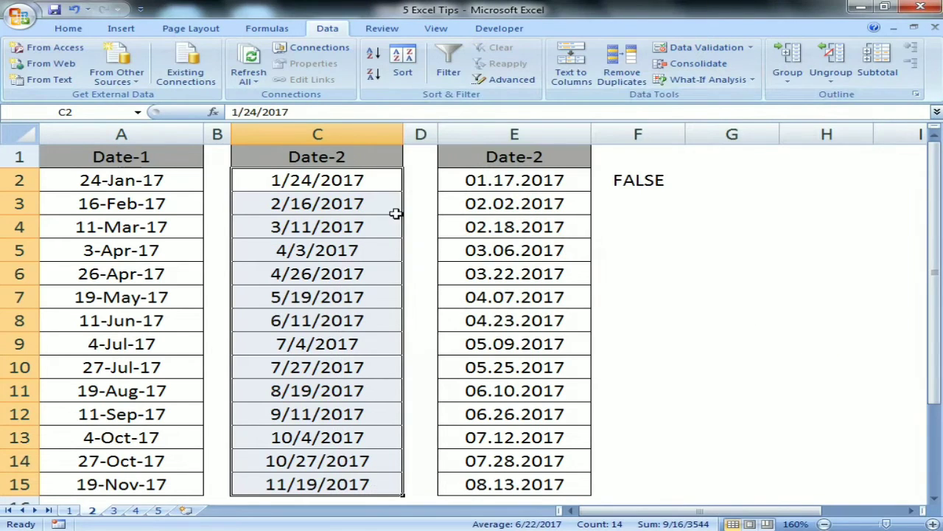
{"action": "key", "text": "ctrl+shift+3"}
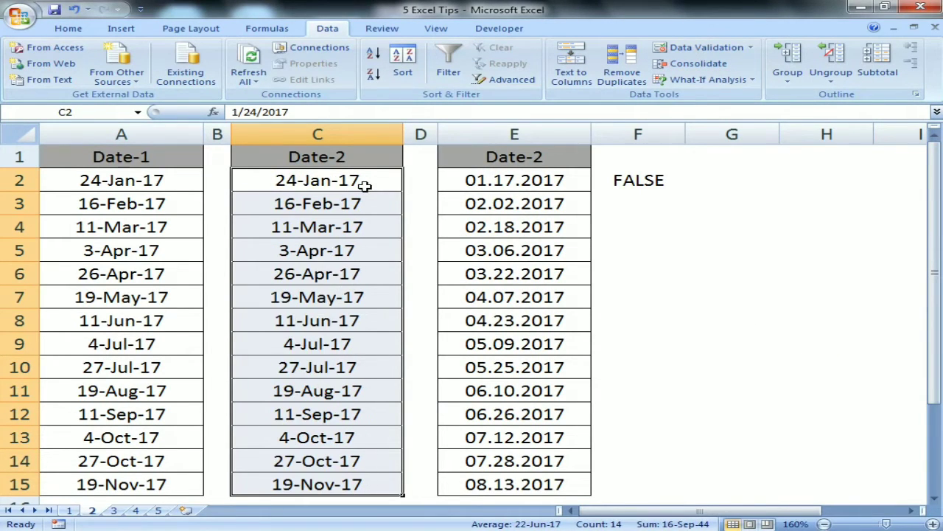
Step: Enter an ISTEXT formula in cell G2 that checks whether the converted date in C2 is still text
{"action": "key", "text": "Up"}
{"action": "key", "text": "Right"}
{"action": "key", "text": "Right"}
{"action": "key", "text": "Right"}
{"action": "key", "text": "Right"}
{"action": "key", "text": "Down"}
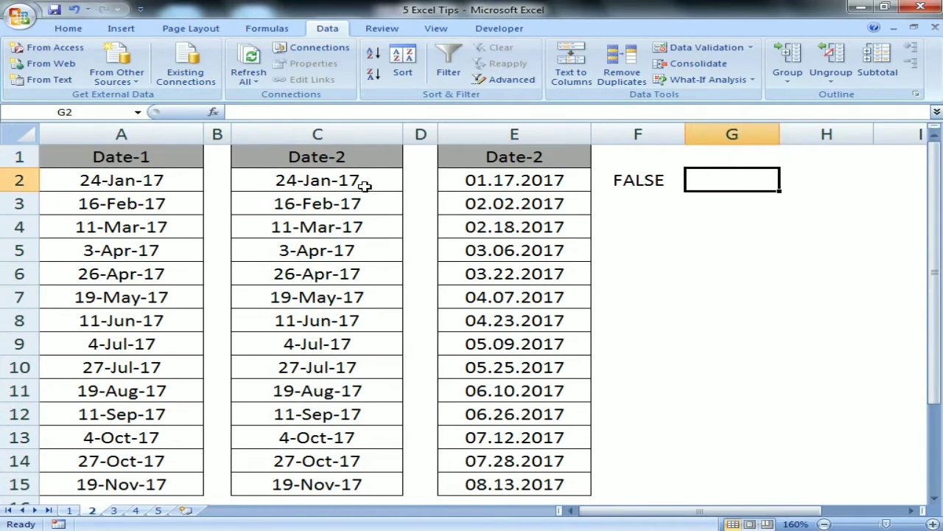
{"action": "type", "text": "=us"}
{"action": "key", "text": "BackSpace"}
{"action": "key", "text": "BackSpace"}
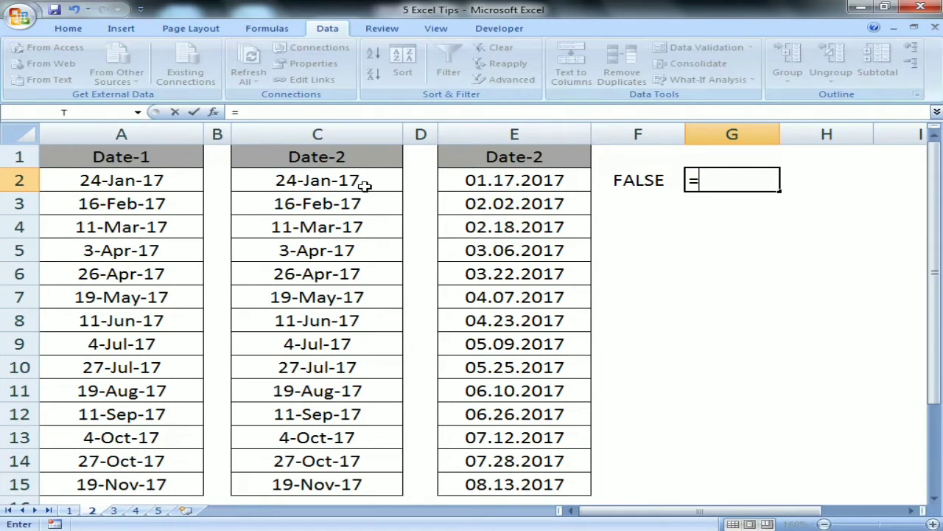
{"action": "type", "text": "ist"}
{"action": "key", "text": "Tab"}
{"action": "key", "text": "Left"}
{"action": "key", "text": "Left"}
{"action": "key", "text": "Left"}
{"action": "key", "text": "Left"}
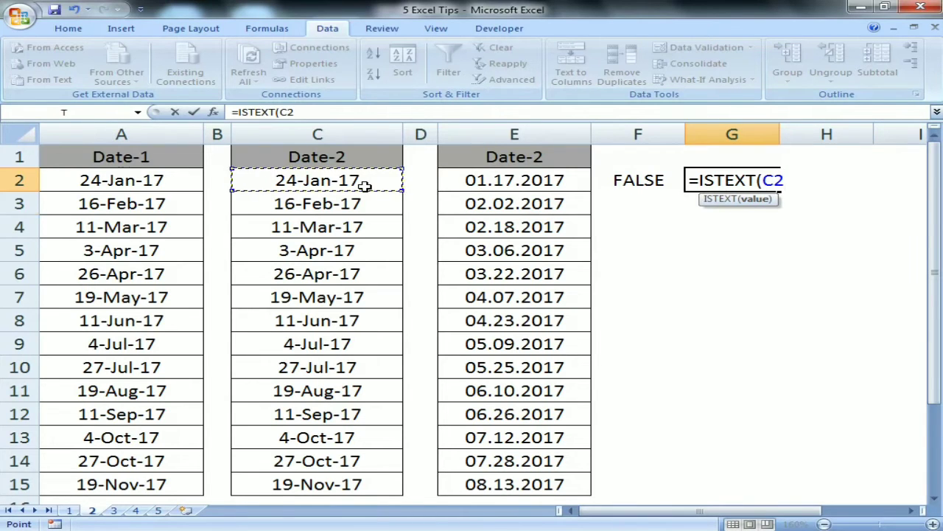
{"action": "key", "text": "Return"}
{"action": "key", "text": "Up"}
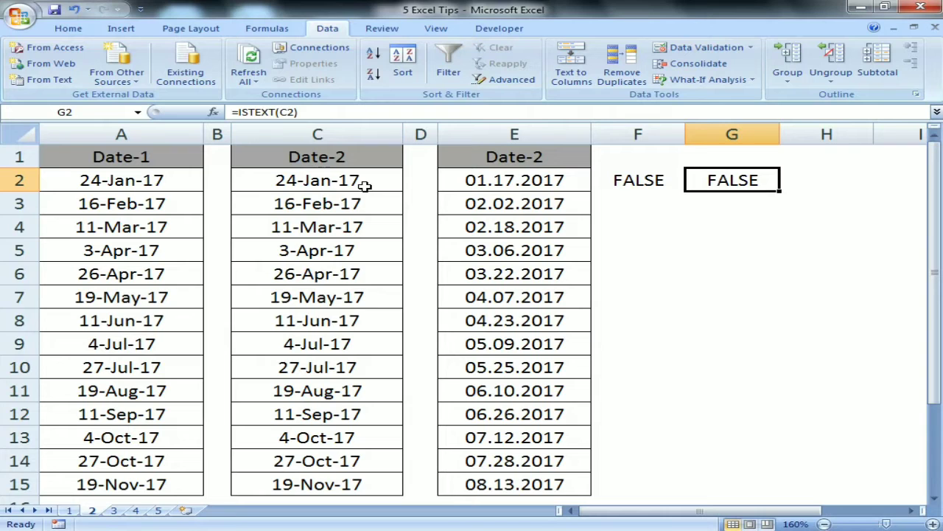
Step: Run delimited Text to Columns on the dates in E2:E15 in place, using the DMY date format
{"action": "key", "text": "Left"}
{"action": "key", "text": "Left"}
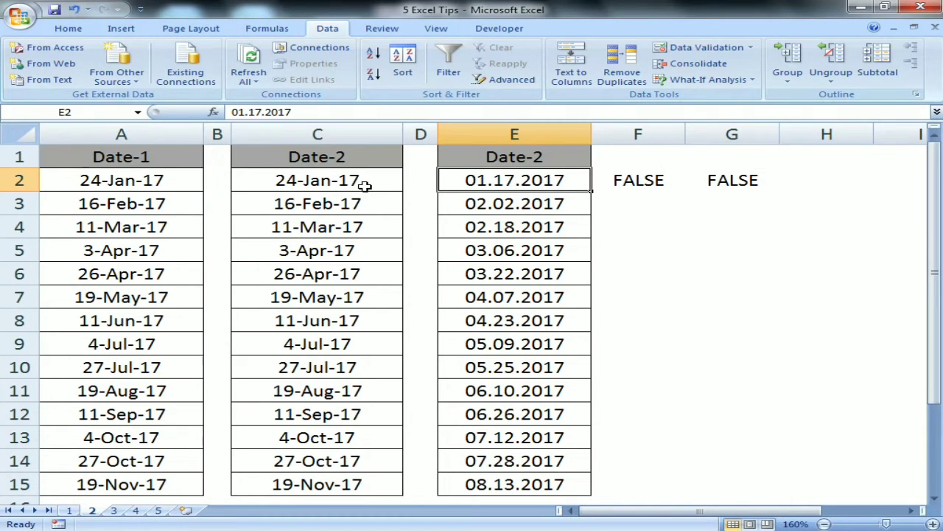
{"action": "key", "text": "ctrl+shift+Down"}
{"action": "key", "text": "alt+d"}
{"action": "key", "text": "e"}
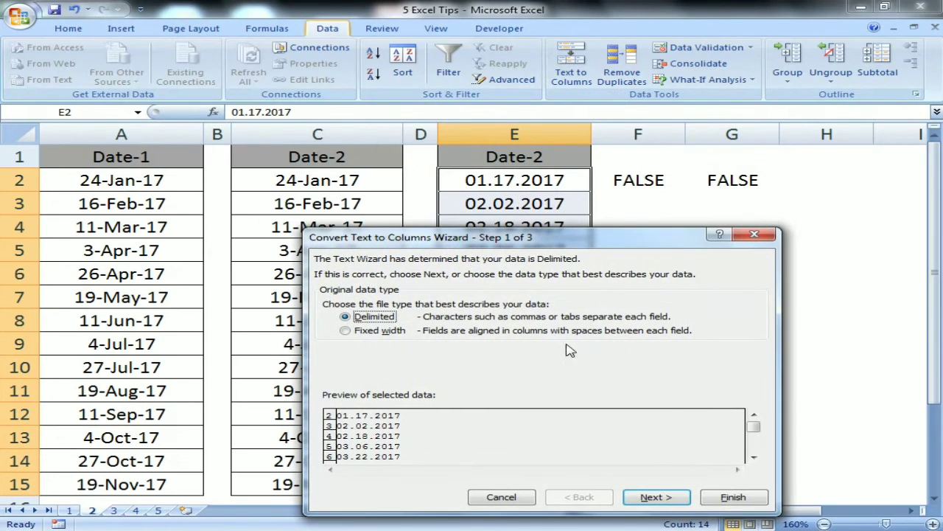
{"action": "left_click", "coordinate": [665, 500]}
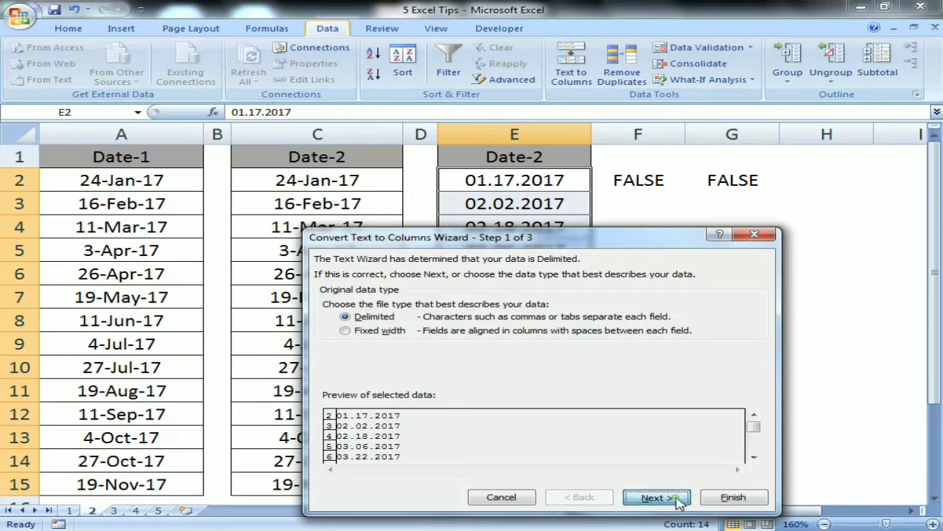
{"action": "left_click", "coordinate": [657, 497]}
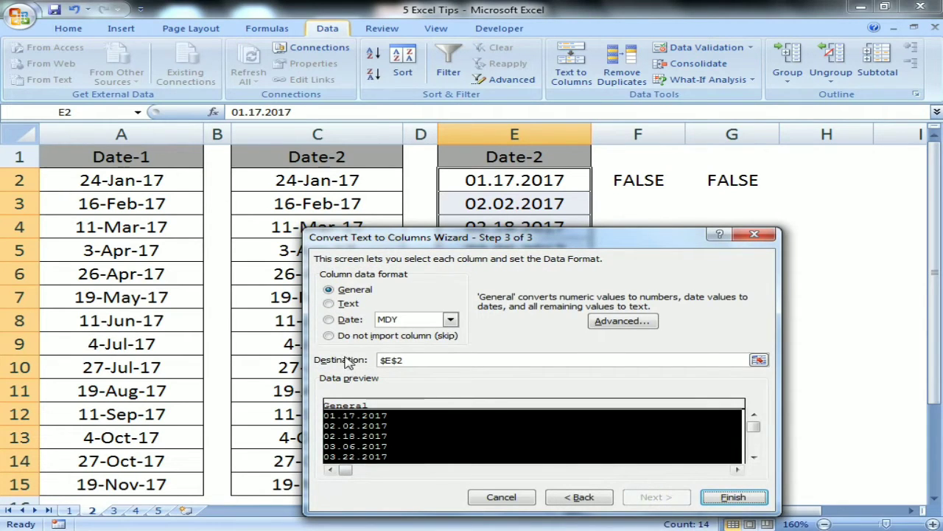
{"action": "left_click", "coordinate": [328, 320]}
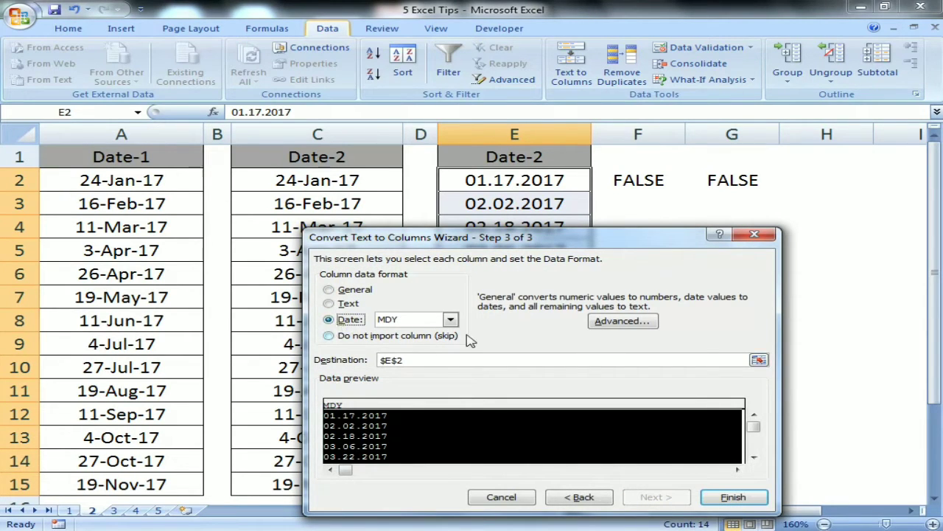
{"action": "left_click", "coordinate": [450, 319]}
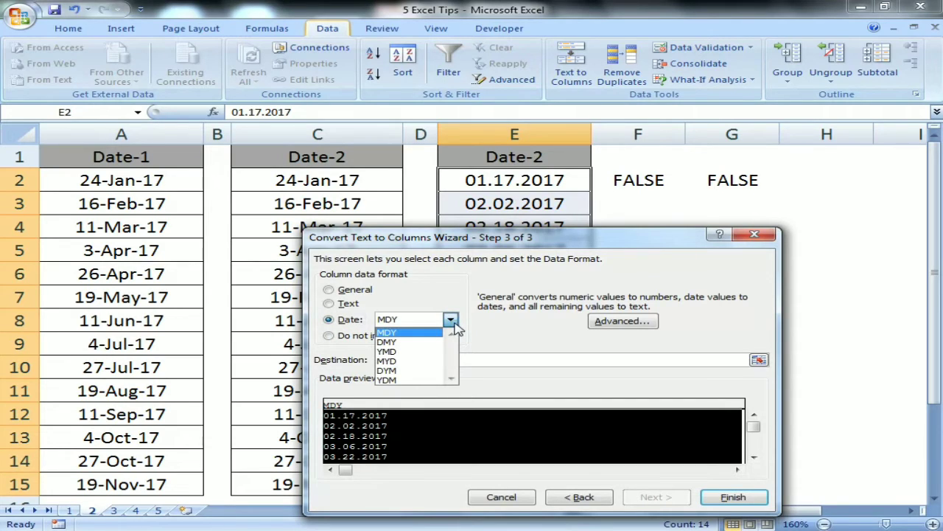
{"action": "left_click", "coordinate": [426, 344]}
{"action": "left_click", "coordinate": [733, 497]}
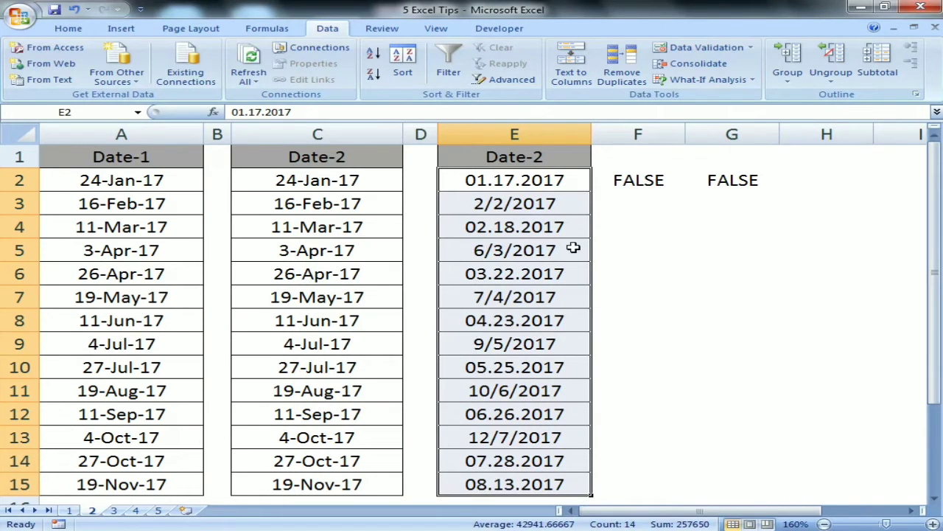
Step: Rerun delimited Text to Columns on E2:E15, this time using the MDY date format
{"action": "left_click", "coordinate": [545, 184]}
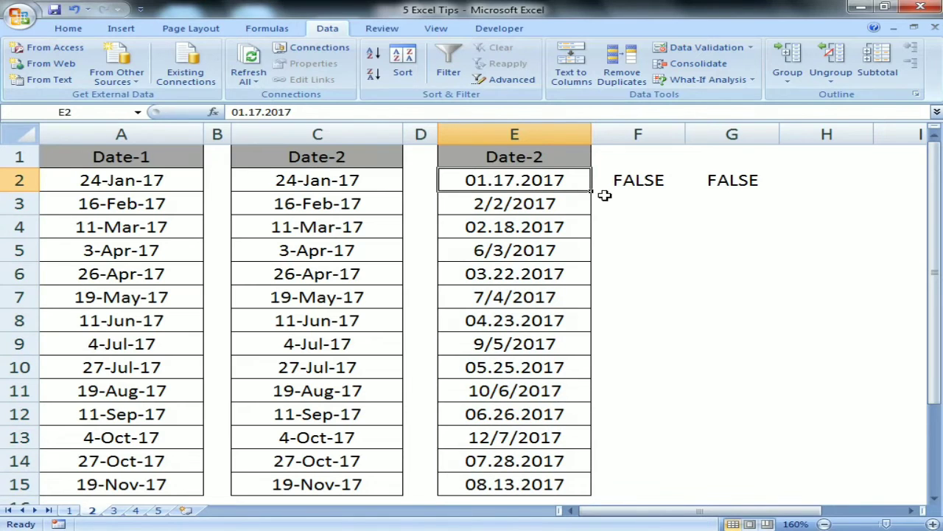
{"action": "key", "text": "ctrl+shift+Down"}
{"action": "key", "text": "alt+d"}
{"action": "key", "text": "e"}
{"action": "left_click", "coordinate": [656, 496]}
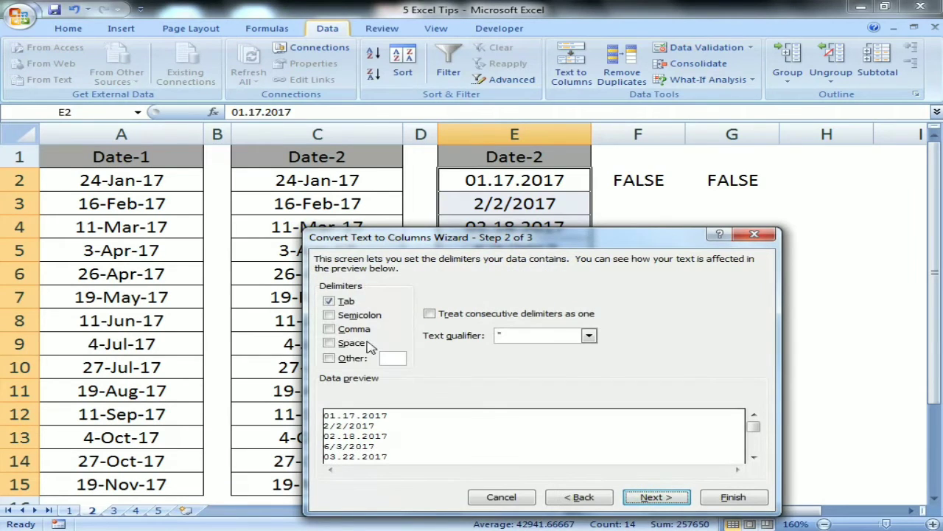
{"action": "left_click", "coordinate": [653, 496]}
{"action": "left_click", "coordinate": [329, 319]}
{"action": "left_click", "coordinate": [450, 320]}
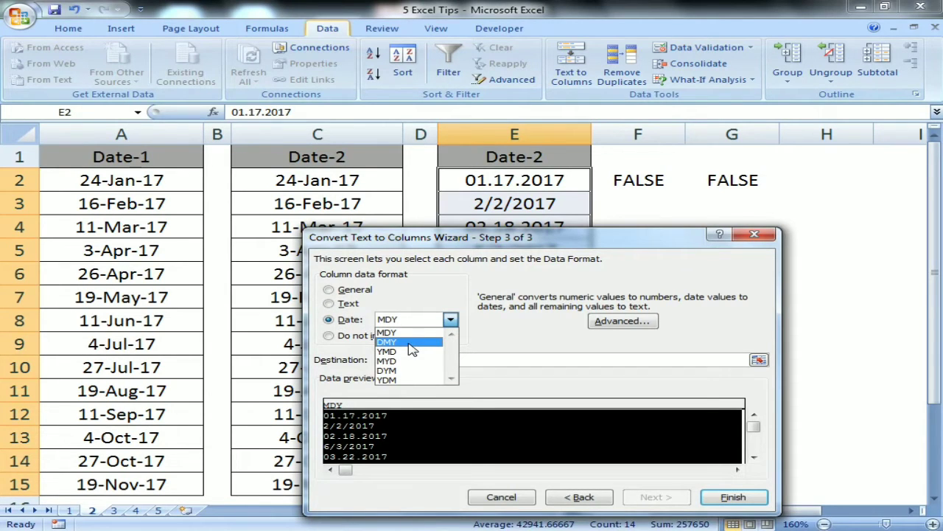
{"action": "left_click", "coordinate": [410, 332]}
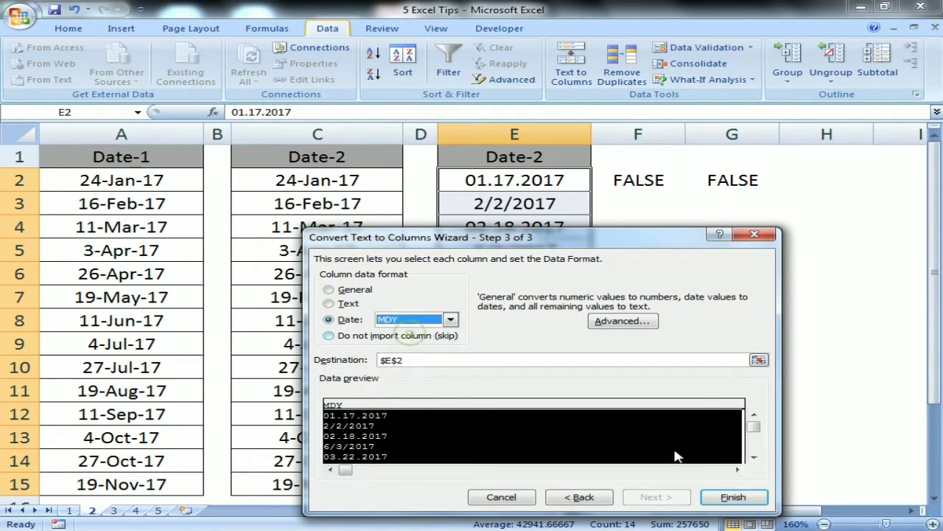
{"action": "left_click", "coordinate": [744, 497]}
{"action": "left_click", "coordinate": [609, 254]}
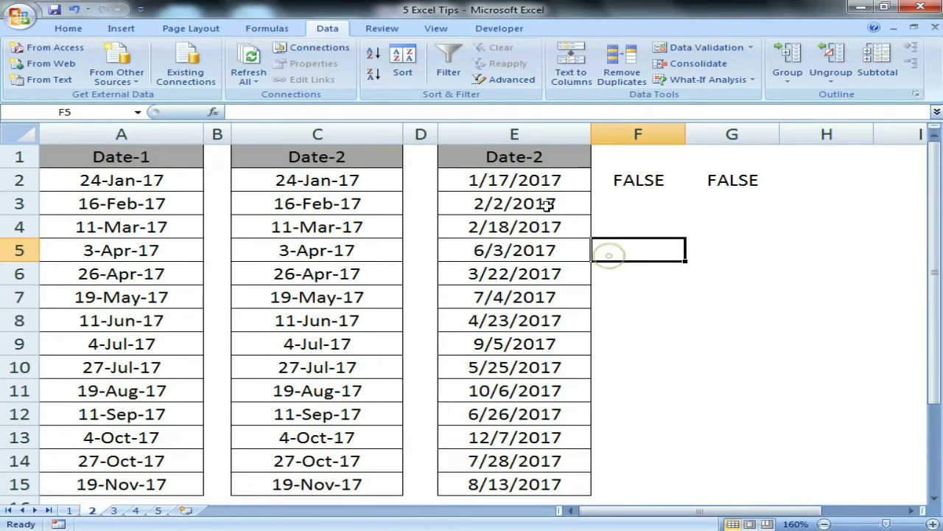
Step: Display the dates in E2:E15 with day, abbreviated month name and two-digit year
{"action": "left_click", "coordinate": [544, 184]}
{"action": "key", "text": "ctrl+shift+Down"}
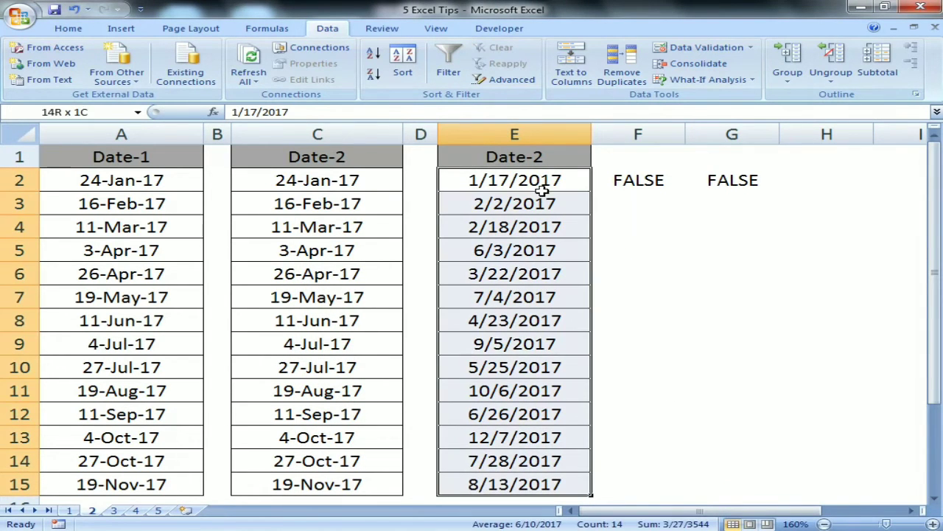
{"action": "key", "text": "ctrl+shift+numbersign"}
{"action": "key", "text": "Up"}
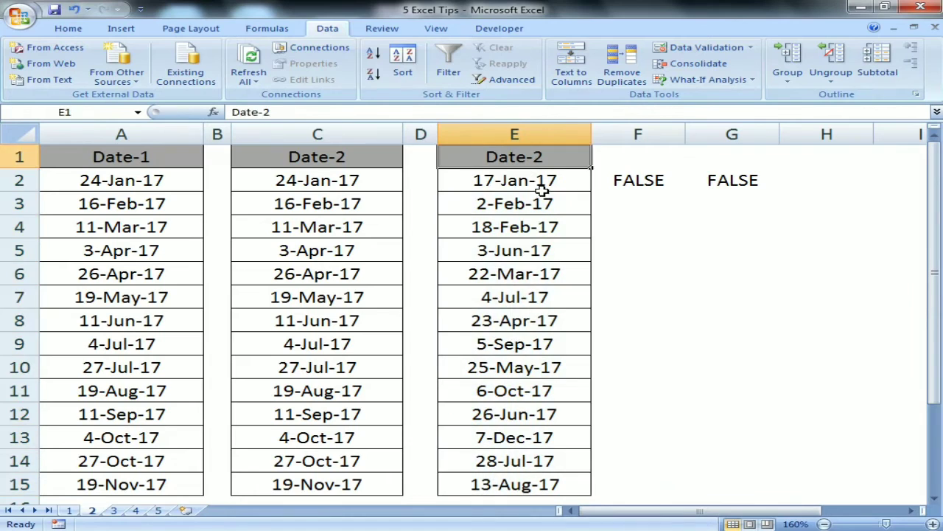
Step: Enter an ISNUMBER formula in cell H2 that checks whether the date in E2 is a number
{"action": "key", "text": "Right"}
{"action": "key", "text": "Down"}
{"action": "key", "text": "Right"}
{"action": "key", "text": "Right"}
{"action": "type", "text": "=ISNUMBER("}
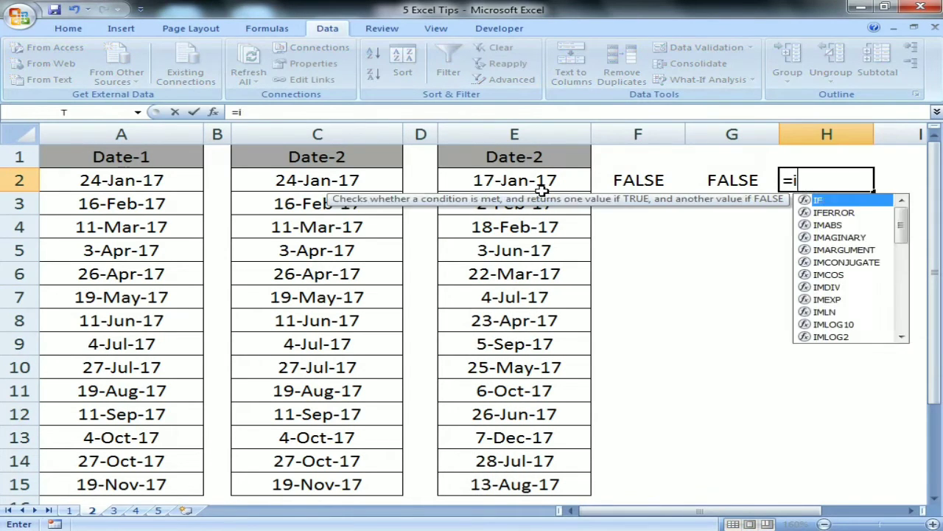
{"action": "key", "text": "Left"}
{"action": "key", "text": "Left"}
{"action": "key", "text": "Left"}
{"action": "key", "text": "Return"}
{"action": "key", "text": "Up"}
Step: Enter an ISTEXT formula in cell H3 that checks whether the date in E2 is still text
{"action": "key", "text": "Down"}
{"action": "type", "text": "=ist"}
{"action": "key", "text": "Tab"}
{"action": "key", "text": "Left"}
{"action": "key", "text": "Left"}
{"action": "key", "text": "Left"}
{"action": "key", "text": "Up"}
{"action": "key", "text": "Return"}
{"action": "key", "text": "Up"}
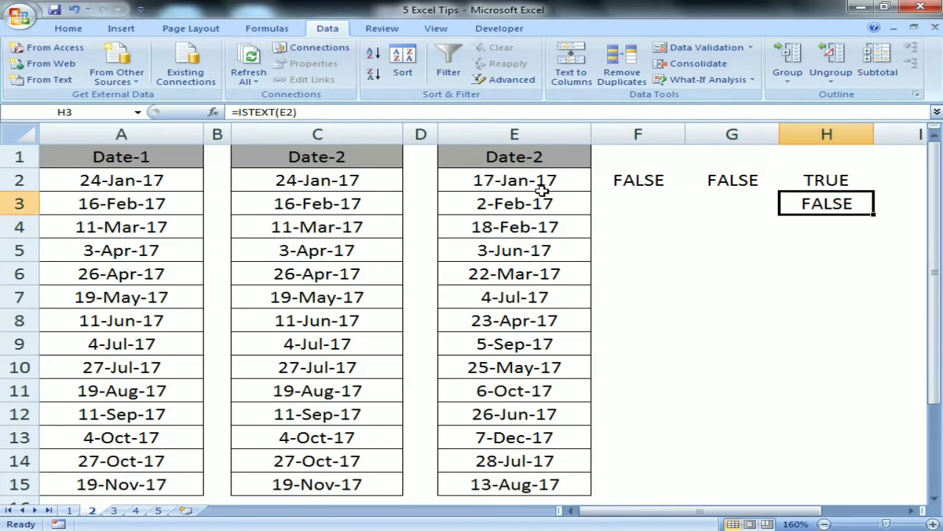
{"action": "key", "text": "Up"}
{"action": "key", "text": "Left"}
{"action": "left_click", "coordinate": [542, 190]}
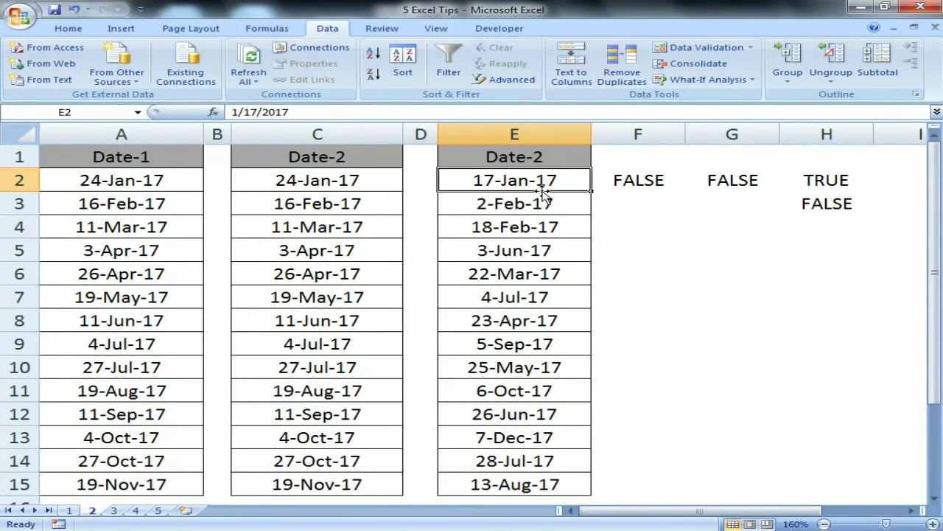
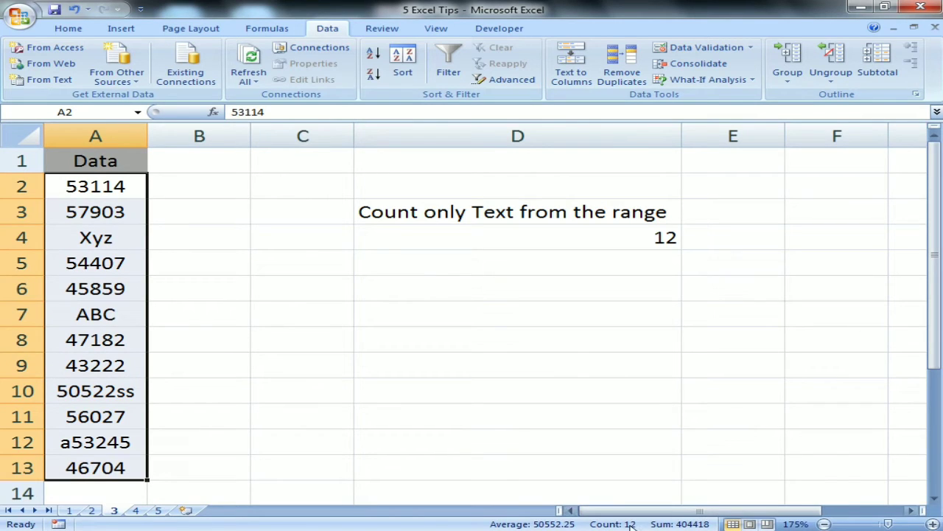
Step: Enter the formula =COUNT(A2:A13) in cell D5 to count the numeric entries in the data
{"action": "left_click", "coordinate": [565, 267]}
{"action": "type", "text": "=cou"}
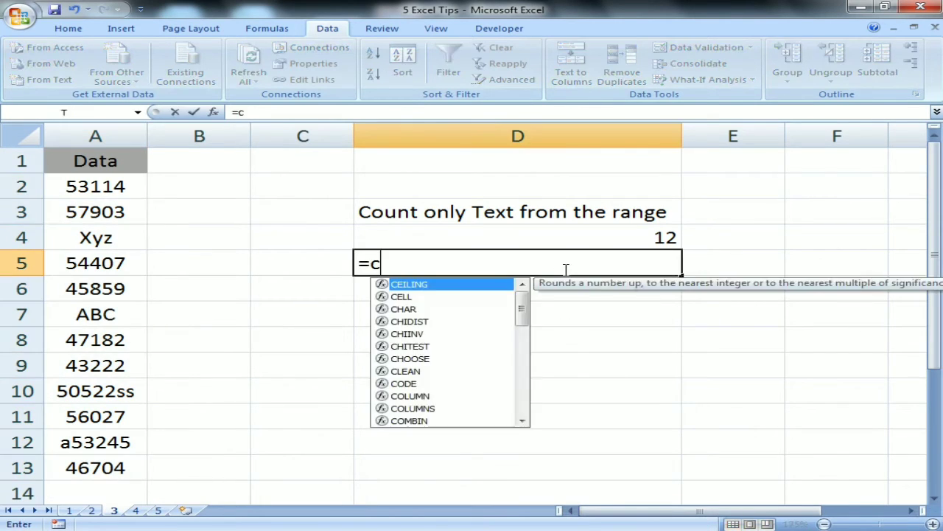
{"action": "key", "text": "Tab"}
{"action": "key", "text": "Left"}
{"action": "key", "text": "Left"}
{"action": "key", "text": "Left"}
{"action": "key", "text": "ctrl+Up"}
{"action": "key", "text": "Down"}
{"action": "key", "text": "ctrl+shift+Down"}
{"action": "key", "text": "Return"}
{"action": "key", "text": "Up"}
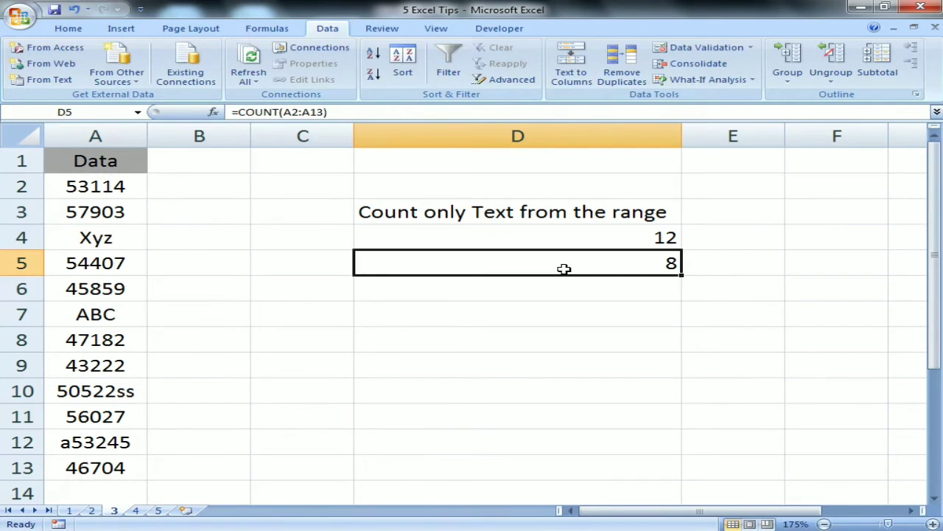
Step: Shade the text entries in cells A4, A7, A10 and A12 with a light orange fill
{"action": "key", "text": "ctrl+Left"}
{"action": "key", "text": "Up"}
{"action": "left_click", "coordinate": [118, 312], "text": "ctrl"}
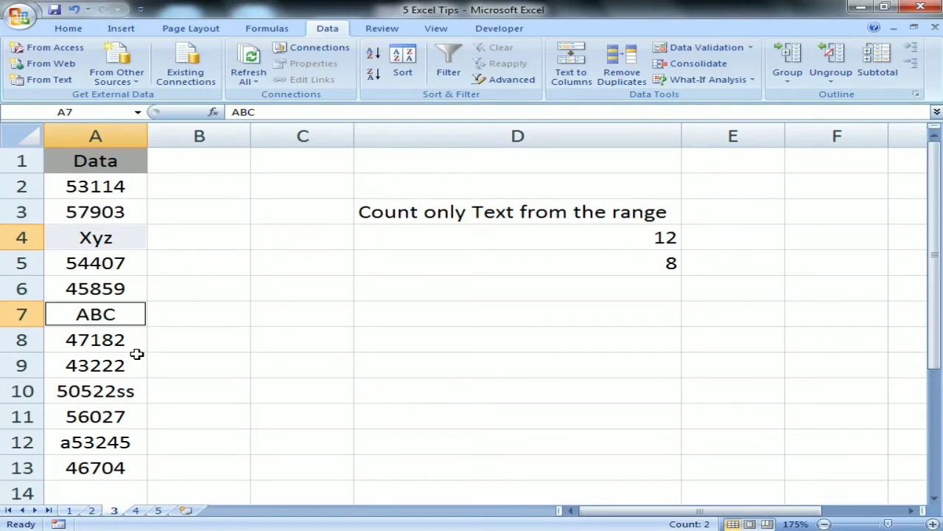
{"action": "left_click", "coordinate": [120, 393], "text": "ctrl"}
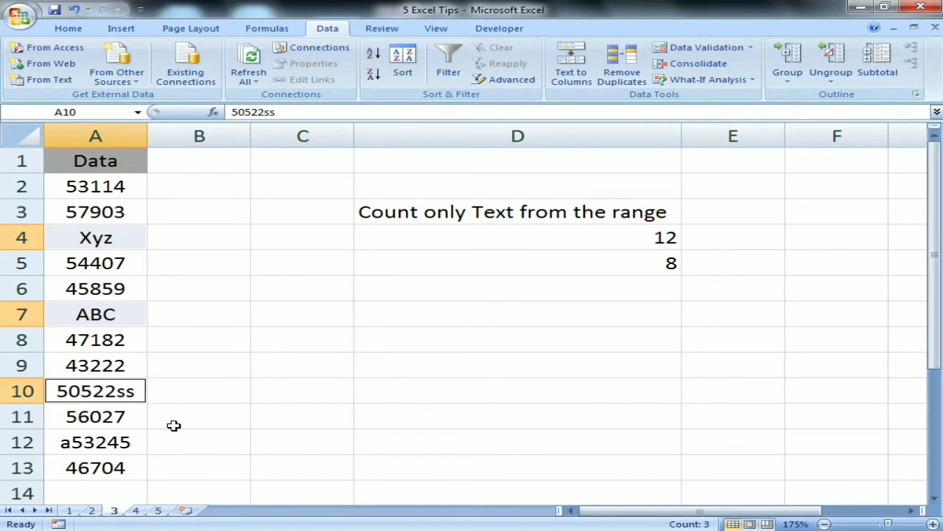
{"action": "left_click", "coordinate": [97, 444], "text": "ctrl"}
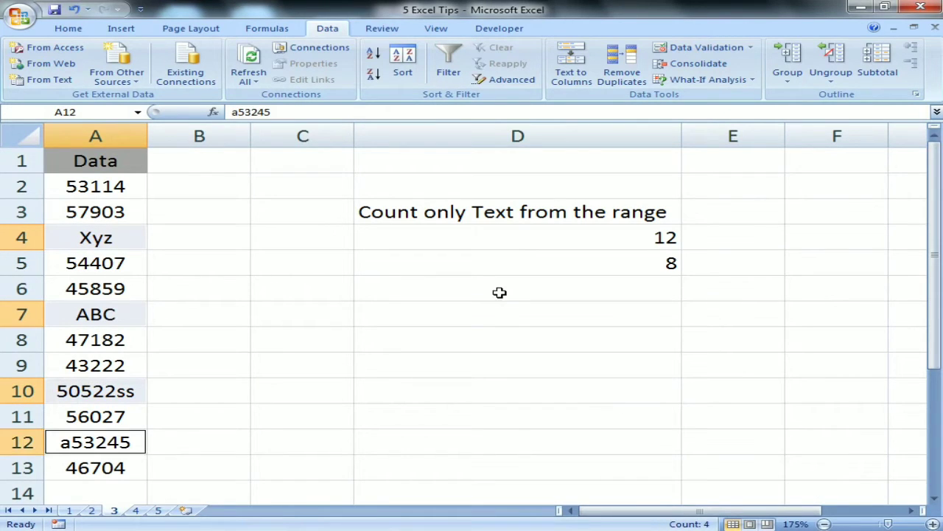
{"action": "left_click", "coordinate": [67, 29]}
{"action": "left_click", "coordinate": [213, 75]}
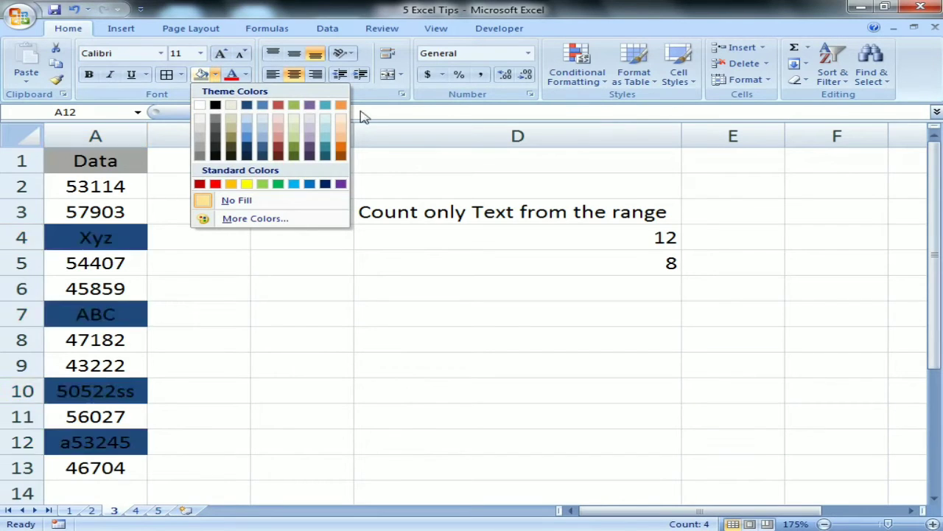
{"action": "left_click", "coordinate": [343, 141]}
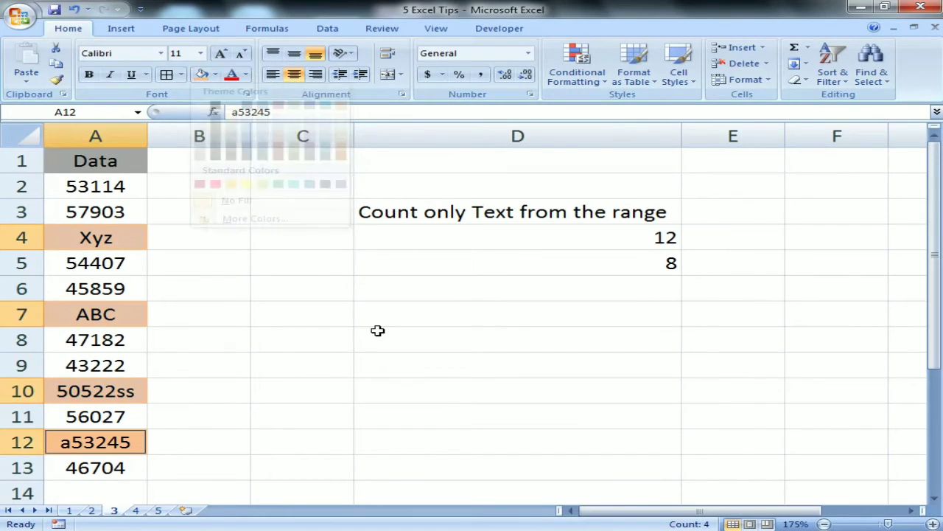
Step: Undo the light orange fill on the text entries in column A
{"action": "left_click", "coordinate": [335, 286]}
{"action": "left_click", "coordinate": [90, 240]}
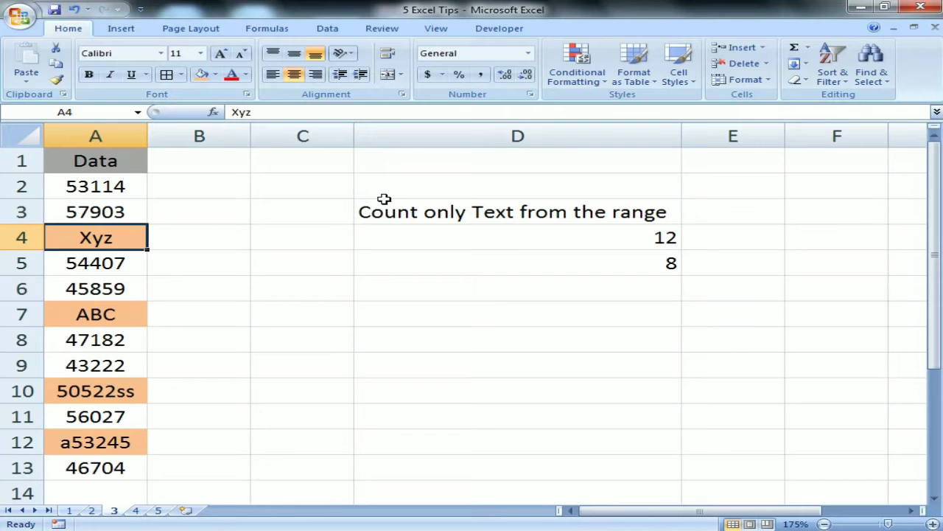
{"action": "key", "text": "ctrl+z"}
Step: Start a formula-based conditional formatting rule for A2:A13 with the condition =ISTEXT(A2)
{"action": "key", "text": "ctrl+Home"}
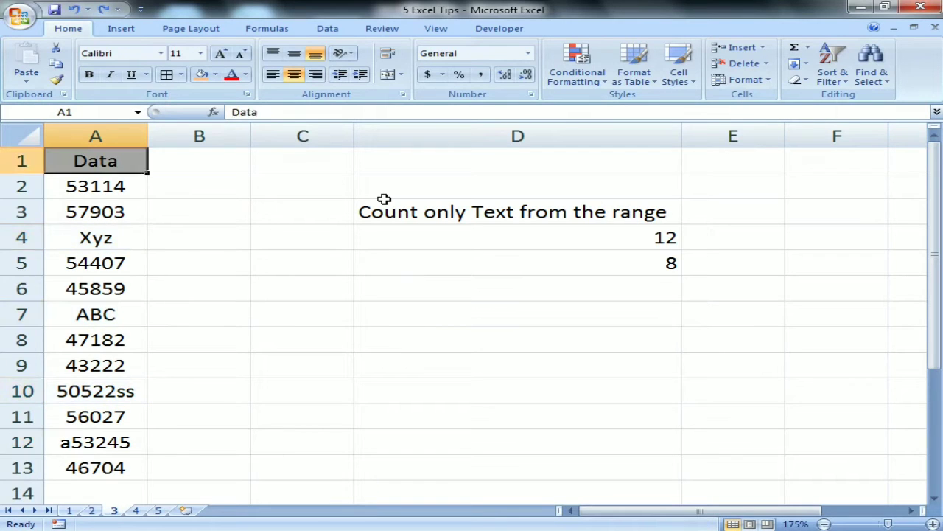
{"action": "key", "text": "Down"}
{"action": "key", "text": "ctrl+shift+Down"}
{"action": "key", "text": "alt+h"}
{"action": "key", "text": "l"}
{"action": "key", "text": "r"}
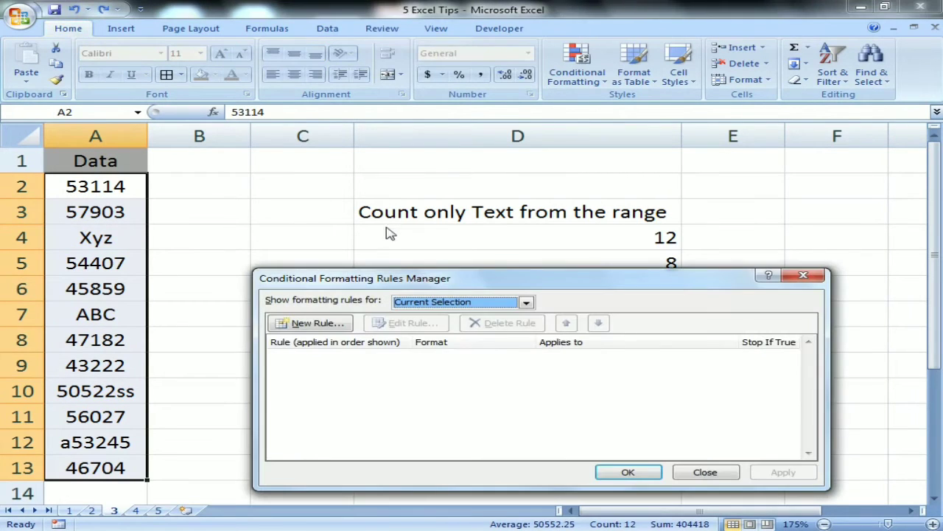
{"action": "key", "text": "alt+n"}
{"action": "left_click", "coordinate": [439, 344]}
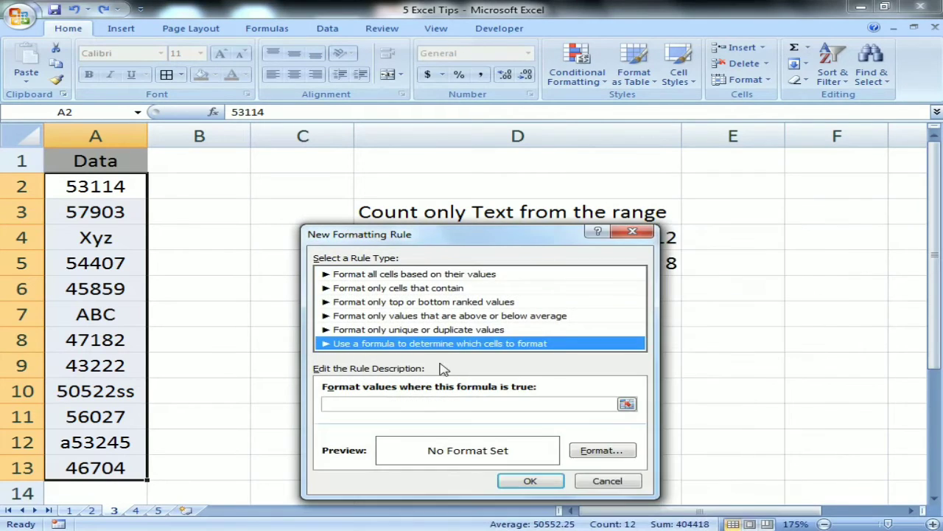
{"action": "left_click", "coordinate": [418, 405]}
{"action": "type", "text": "=istext("}
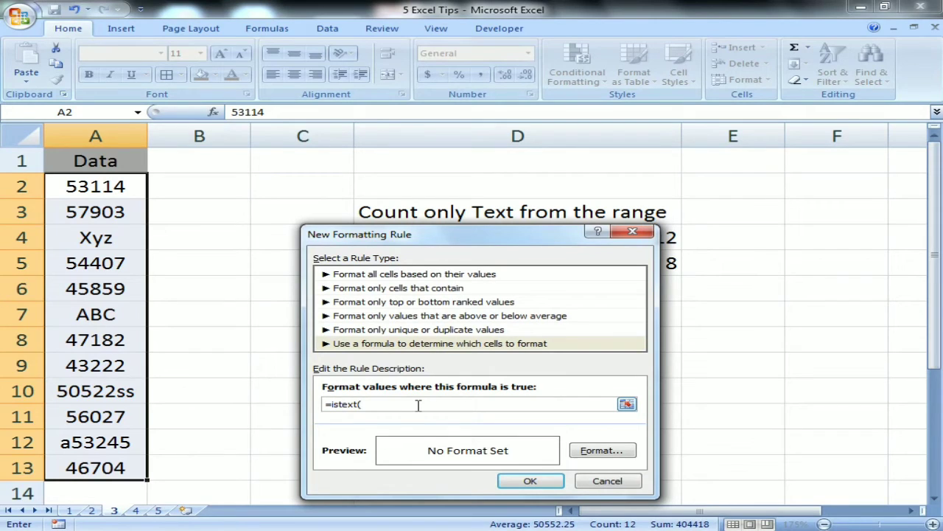
{"action": "type", "text": "a2"}
Step: Give the text rule a light orange fill and apply it to the data range
{"action": "left_click", "coordinate": [603, 450]}
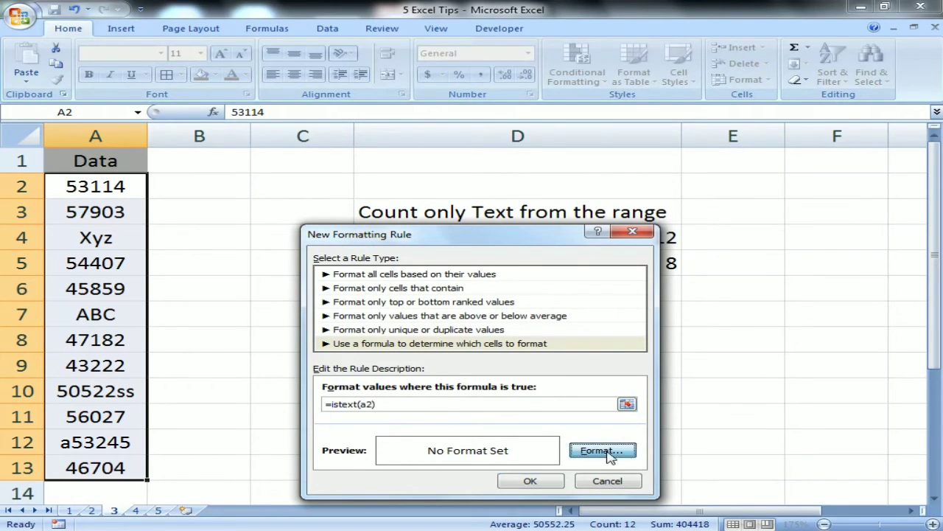
{"action": "left_click", "coordinate": [431, 206]}
{"action": "left_click", "coordinate": [480, 203]}
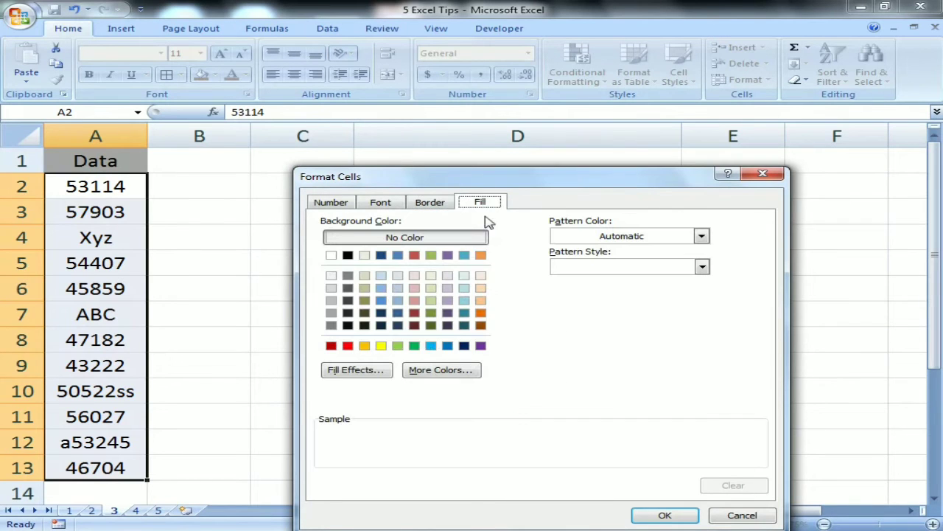
{"action": "left_click", "coordinate": [481, 302]}
{"action": "left_click", "coordinate": [663, 516]}
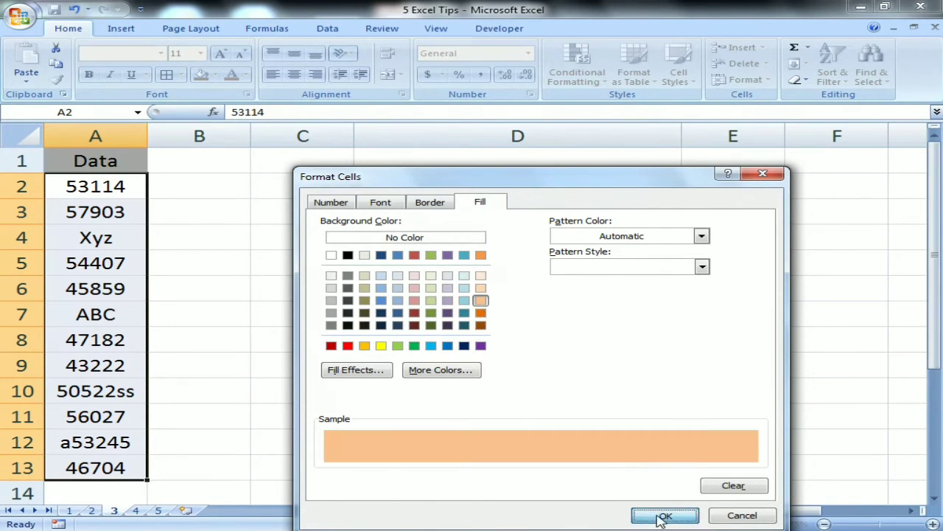
{"action": "left_click", "coordinate": [547, 482]}
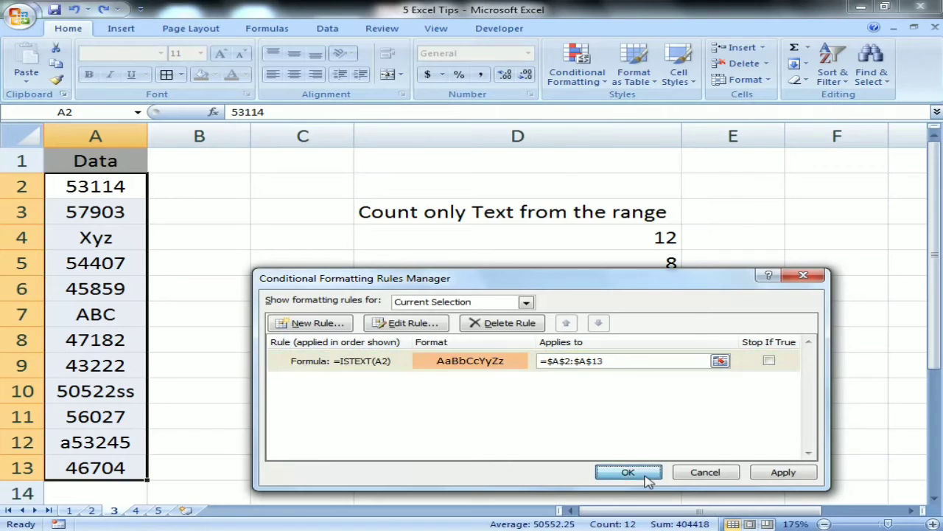
{"action": "left_click", "coordinate": [631, 472]}
{"action": "left_click", "coordinate": [516, 384]}
Step: Enter the formula =D4-D5 in cell D6 to subtract the numeric count from the total count
{"action": "left_click", "coordinate": [671, 239]}
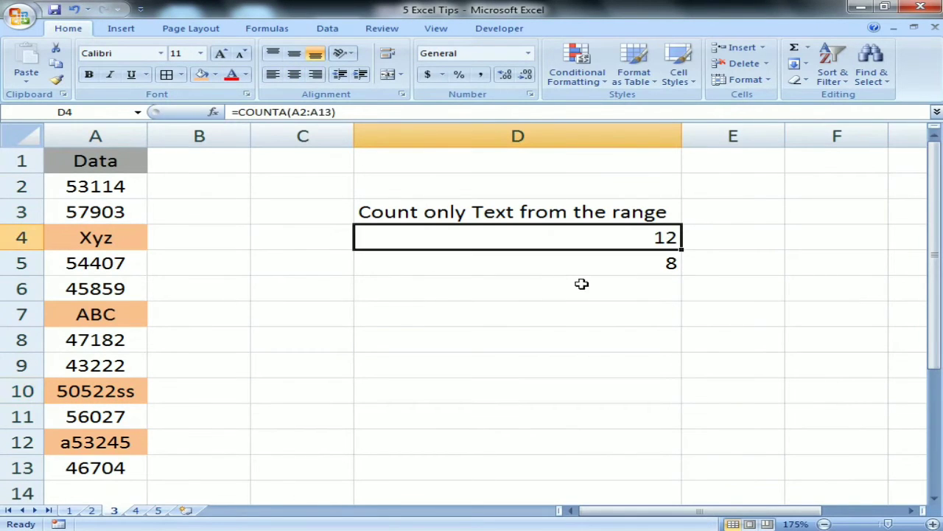
{"action": "left_click", "coordinate": [651, 264]}
{"action": "left_click", "coordinate": [654, 291]}
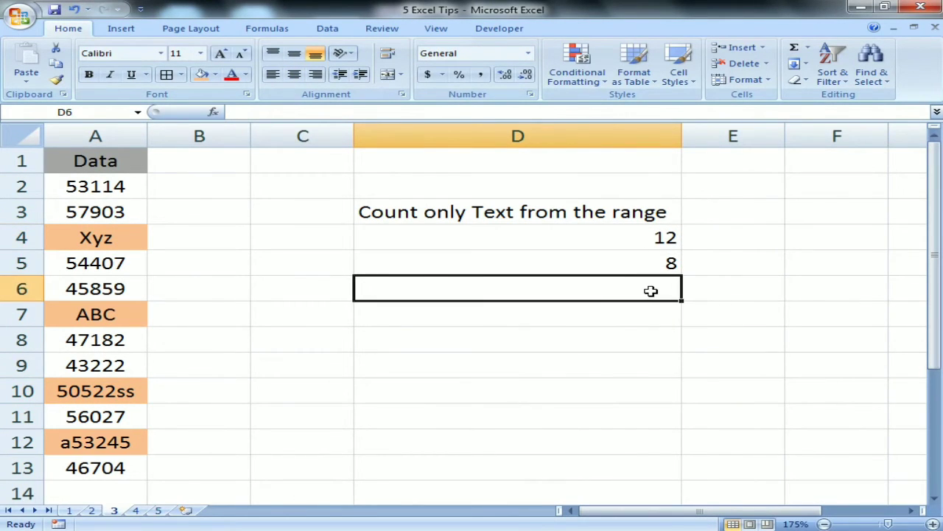
{"action": "type", "text": "="}
{"action": "key", "text": "Up"}
{"action": "key", "text": "Up"}
{"action": "type", "text": "-"}
{"action": "key", "text": "Up"}
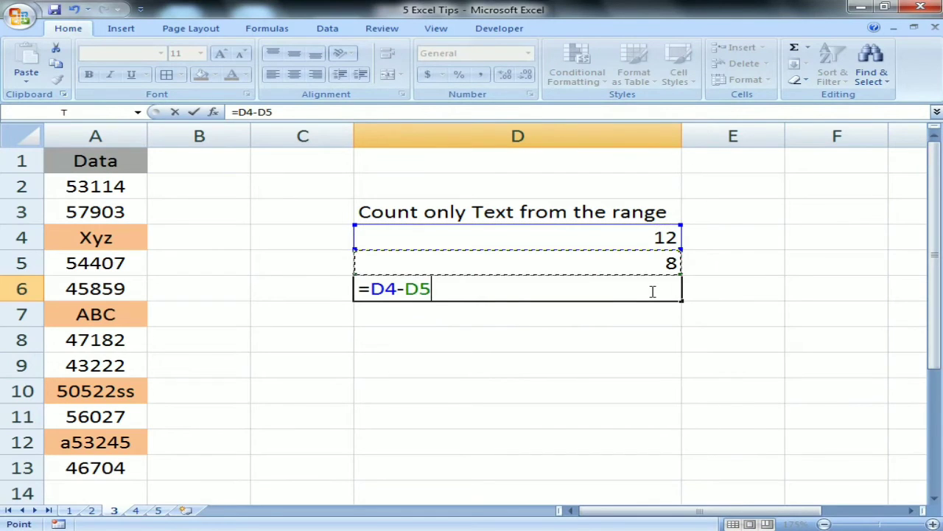
{"action": "key", "text": "Up"}
{"action": "key", "text": "Down"}
{"action": "key", "text": "Return"}
Step: Clear the count formulas in cells D4 to D6
{"action": "key", "text": "Up"}
{"action": "key", "text": "Up"}
{"action": "key", "text": "Up"}
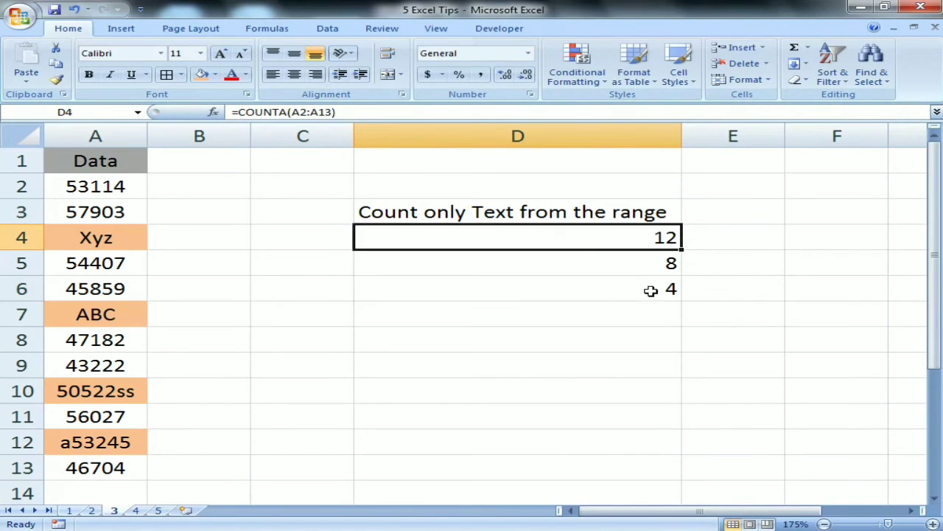
{"action": "key", "text": "shift+Down"}
{"action": "key", "text": "shift+Down"}
{"action": "key", "text": "Delete"}
Step: Enter the formula =COUNTA(A2:A13)-COUNT(A2:A13) in cell D4 to count only the text entries
{"action": "key", "text": "shift+Up"}
{"action": "key", "text": "shift+Up"}
{"action": "type", "text": "=cou"}
{"action": "key", "text": "Down"}
{"action": "key", "text": "Tab"}
{"action": "key", "text": "Left"}
{"action": "key", "text": "Left"}
{"action": "key", "text": "Left"}
{"action": "key", "text": "Up"}
{"action": "key", "text": "Up"}
{"action": "key", "text": "ctrl+shift+Down"}
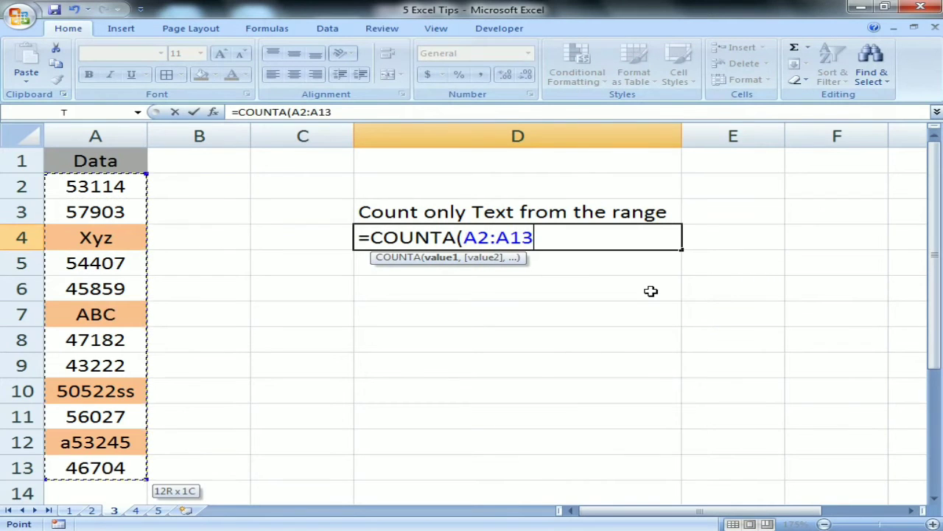
{"action": "type", "text": ")-cou"}
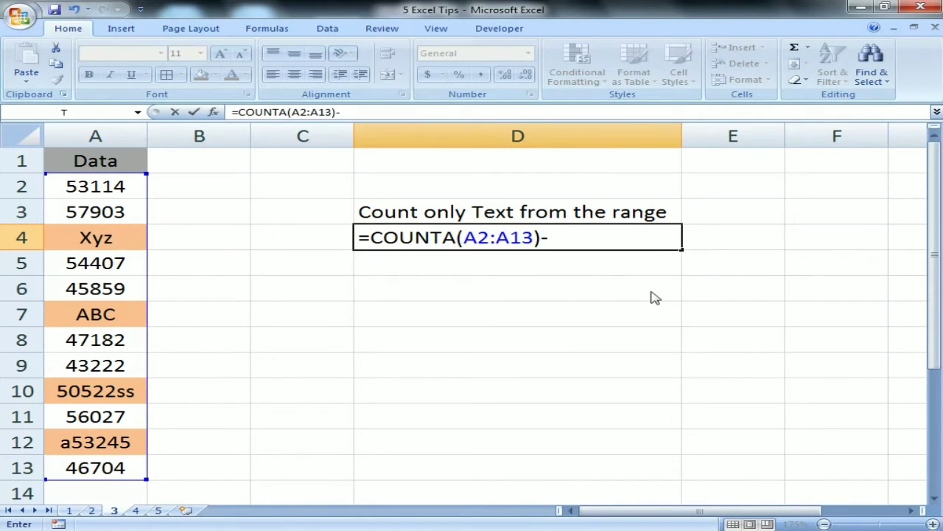
{"action": "key", "text": "Tab"}
{"action": "key", "text": "Left"}
{"action": "key", "text": "Left"}
{"action": "key", "text": "Left"}
{"action": "key", "text": "Up"}
{"action": "key", "text": "Up"}
{"action": "key", "text": "Up"}
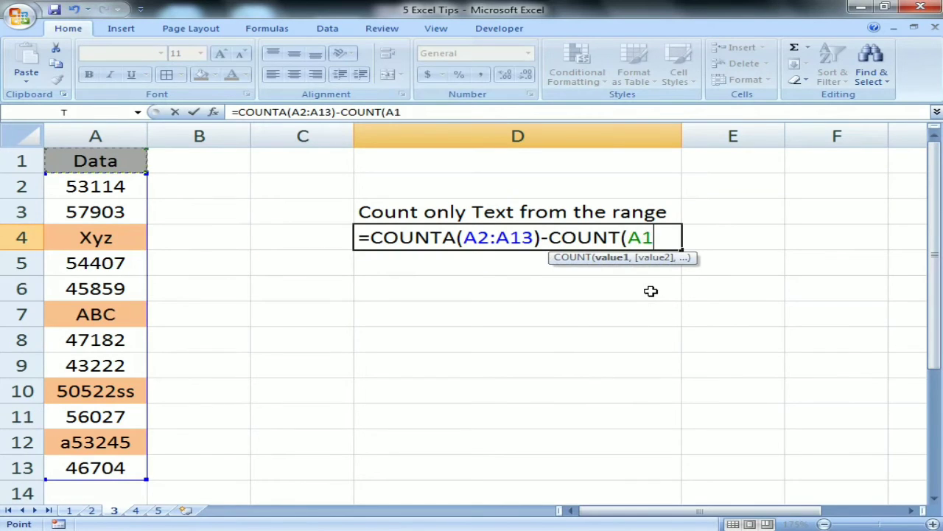
{"action": "key", "text": "Down"}
{"action": "key", "text": "ctrl+shift+Down"}
{"action": "key", "text": "Return"}
{"action": "key", "text": "Return"}
Step: Enter the formula =COUNTIF(A2:A13,"*") in cell D5 as an alternative text count and review it
{"action": "key", "text": "Up"}
{"action": "key", "text": "Down"}
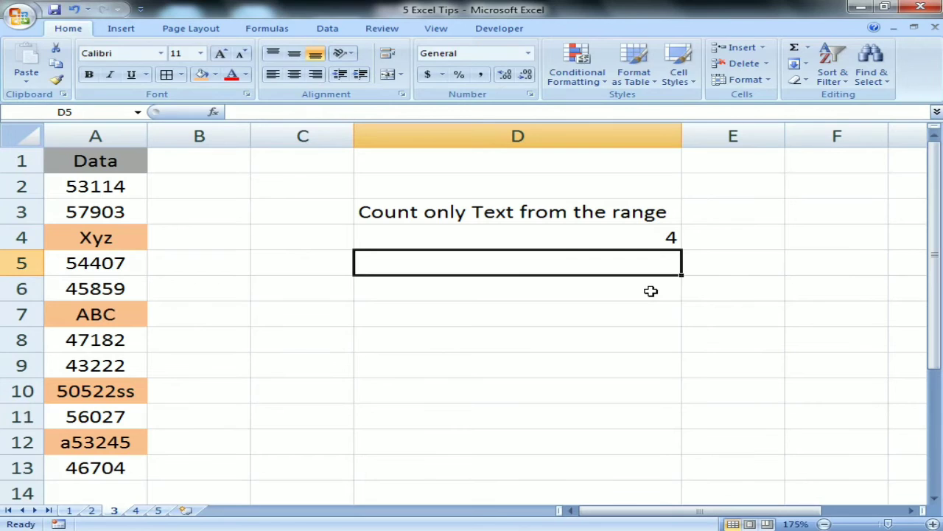
{"action": "type", "text": "=cou"}
{"action": "key", "text": "Down"}
{"action": "key", "text": "Down"}
{"action": "key", "text": "Down"}
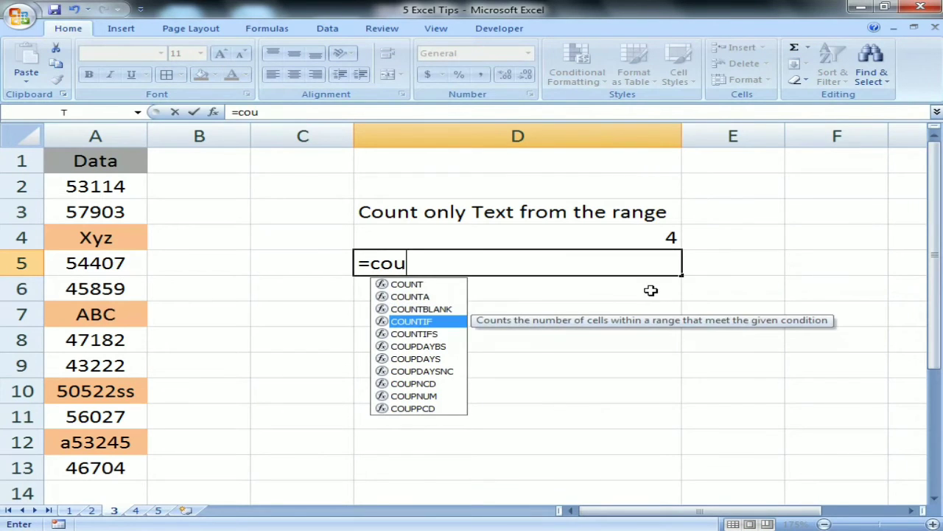
{"action": "key", "text": "Tab"}
{"action": "key", "text": "Left"}
{"action": "key", "text": "Left"}
{"action": "key", "text": "Left"}
{"action": "key", "text": "Up"}
{"action": "key", "text": "Up"}
{"action": "key", "text": "Up"}
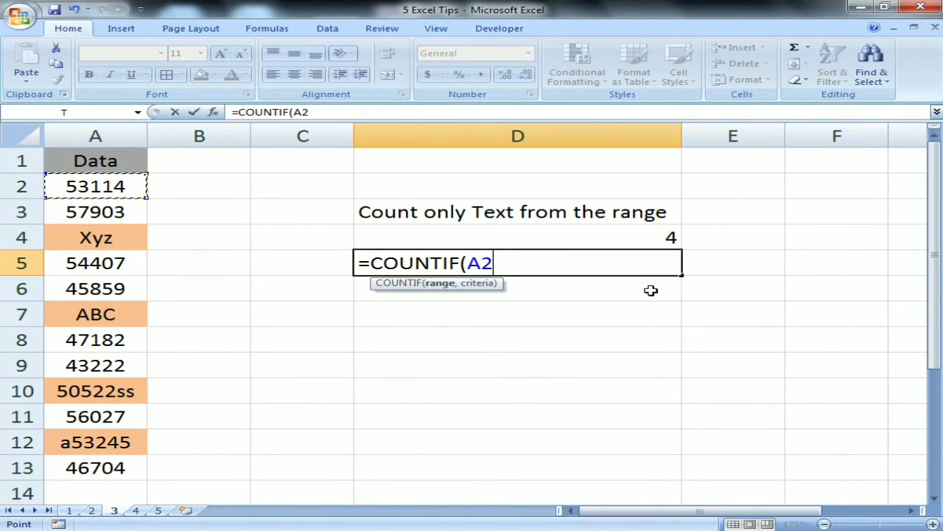
{"action": "key", "text": "ctrl+shift+Down"}
{"action": "type", "text": ","}
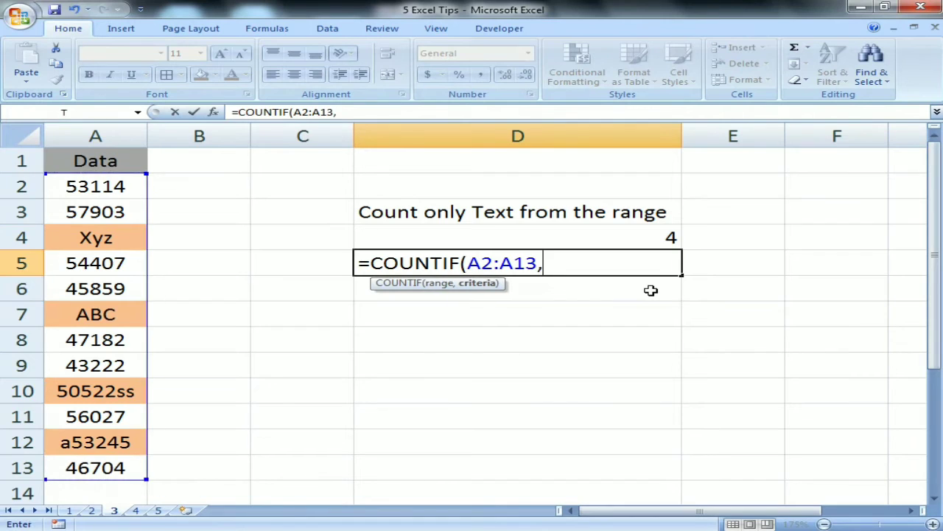
{"action": "type", "text": "\"*\")"}
{"action": "key", "text": "Return"}
{"action": "key", "text": "Up"}
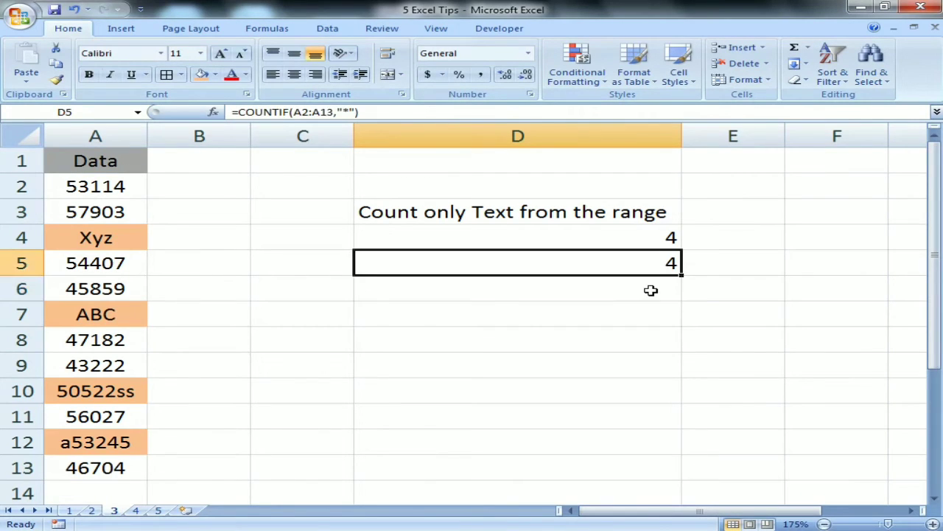
{"action": "left_click", "coordinate": [506, 111]}
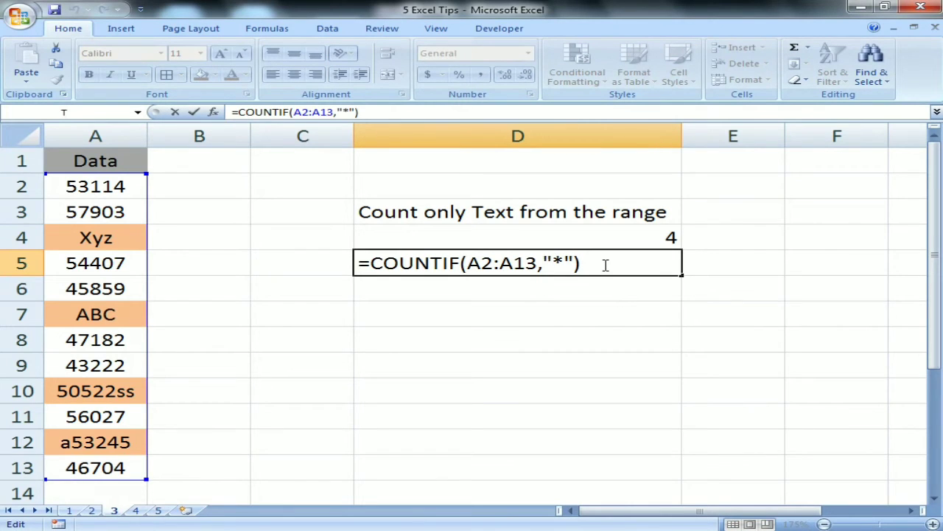
{"action": "key", "text": "Escape"}
Step: Switch to sheet 4 and select the Interval header in cell A1
{"action": "key", "text": "ctrl+Up"}
{"action": "key", "text": "ctrl+Up"}
{"action": "key", "text": "ctrl+Left"}
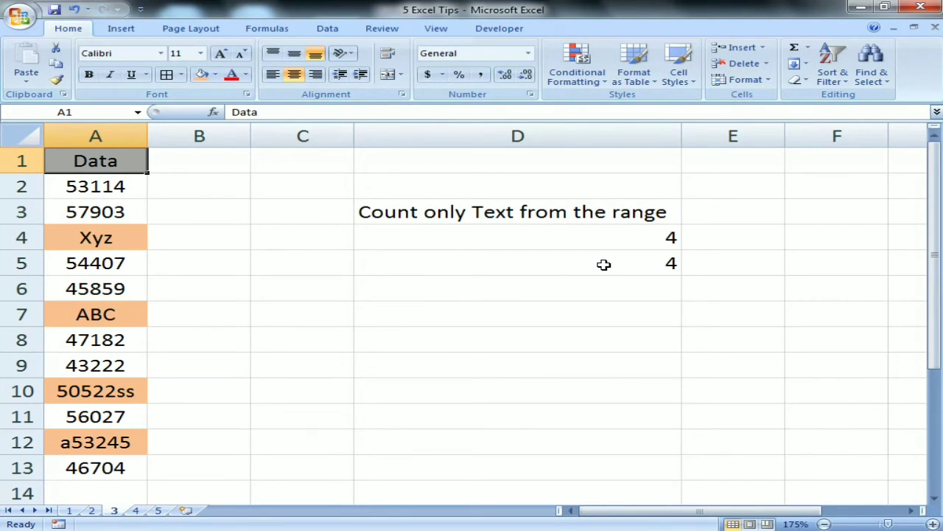
{"action": "key", "text": "ctrl+Page_Down"}
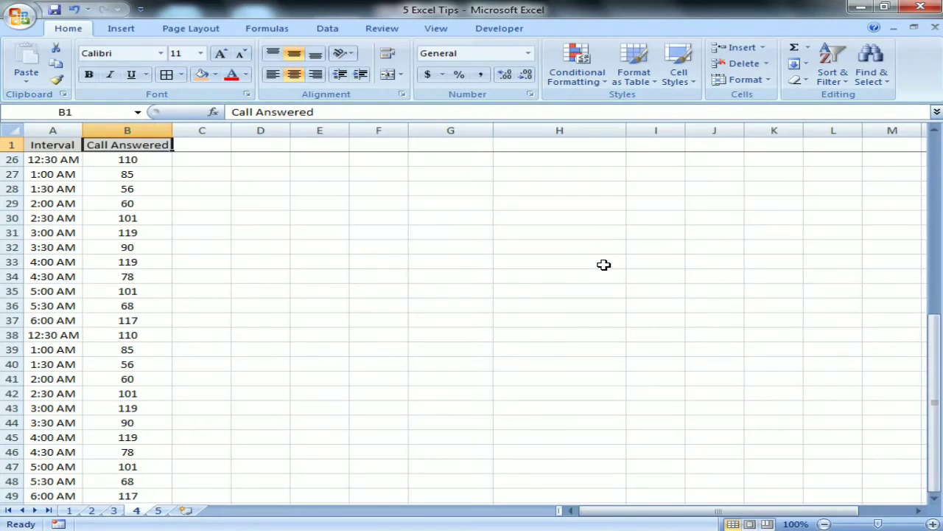
{"action": "key", "text": "Down"}
{"action": "key", "text": "Left"}
{"action": "key", "text": "Up"}
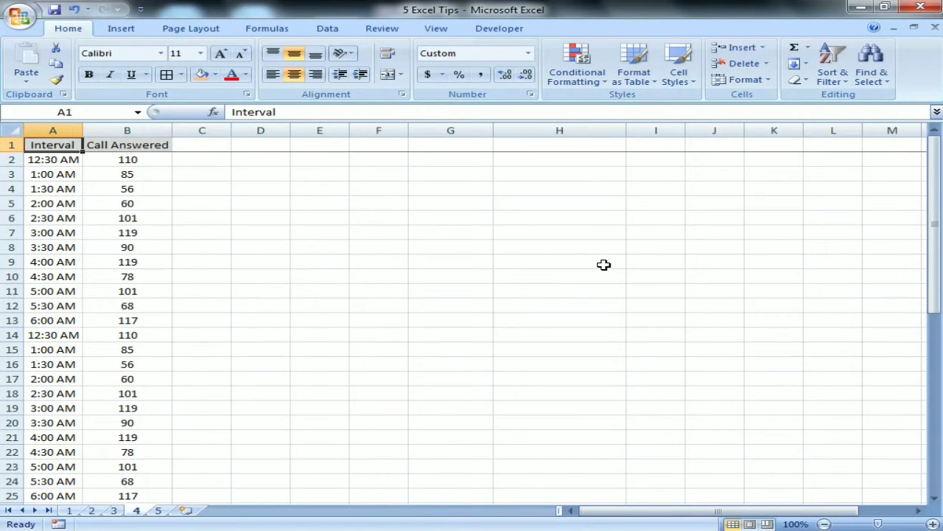
Step: Create a PivotTable from the data in A1:B49, placed on the existing worksheet at cell F27
{"action": "key", "text": "ctrl+shift+Right"}
{"action": "key", "text": "ctrl+shift+Down"}
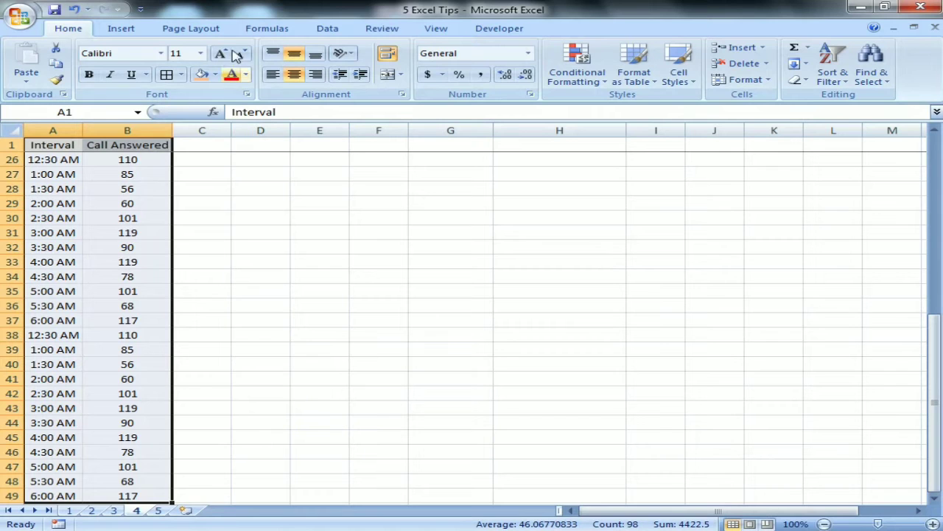
{"action": "left_click", "coordinate": [118, 28]}
{"action": "left_click", "coordinate": [32, 60]}
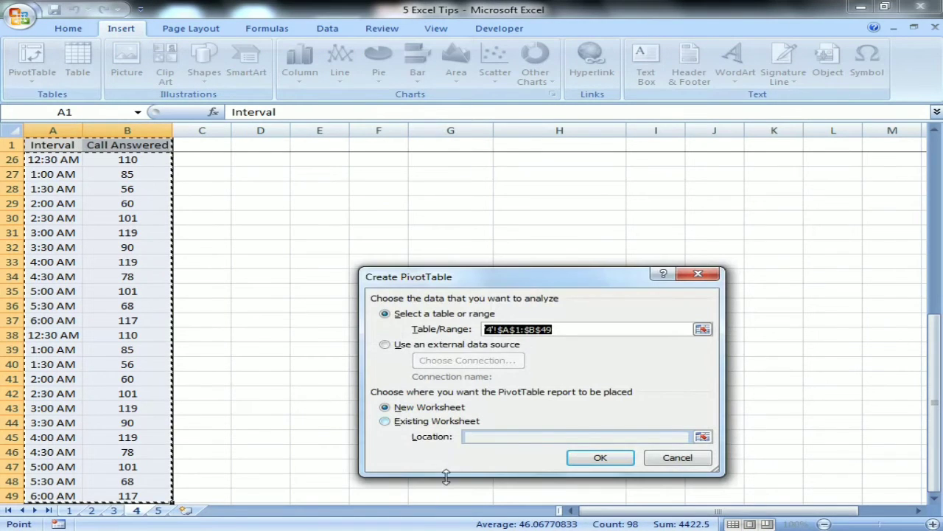
{"action": "left_click", "coordinate": [451, 422]}
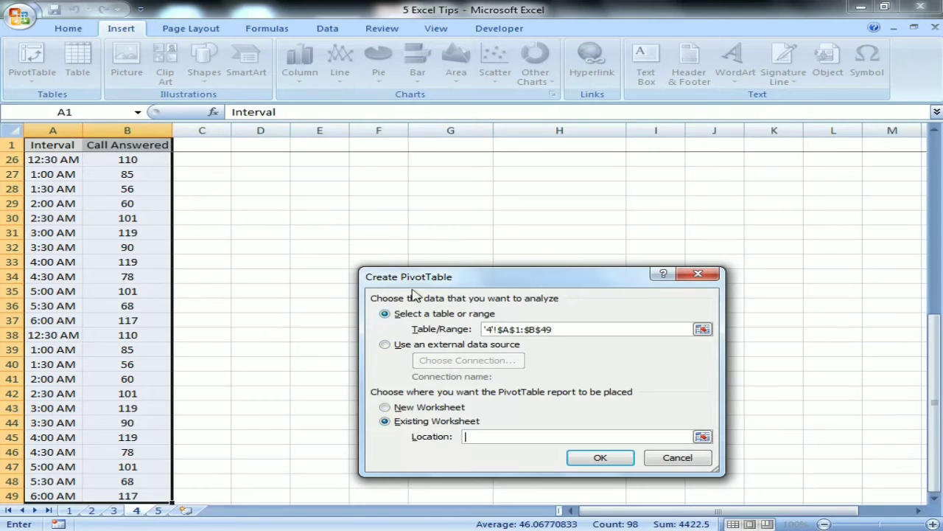
{"action": "left_click", "coordinate": [381, 176]}
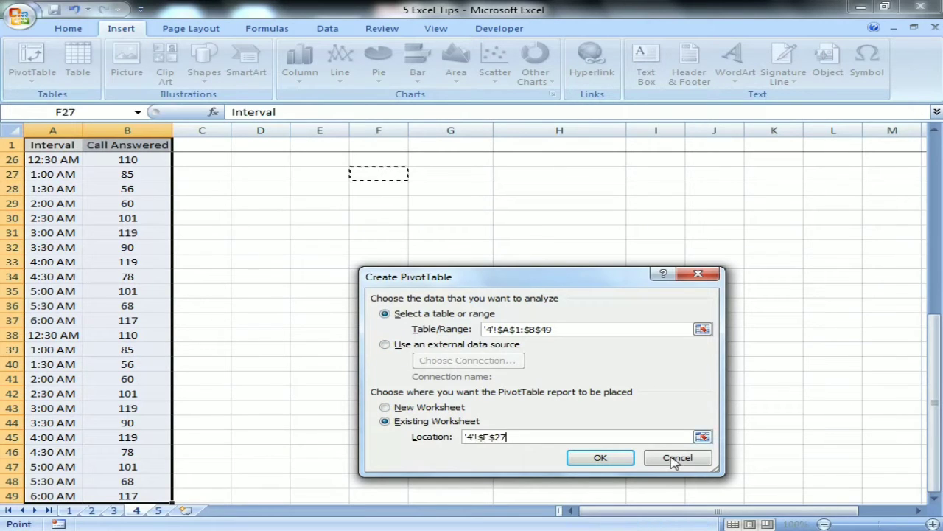
{"action": "left_click", "coordinate": [601, 458]}
Step: Use Interval as the row labels and Call Answered as the summed values, and close the field list
{"action": "left_click_drag", "start_coordinate": [760, 173], "coordinate": [783, 472]}
{"action": "left_click_drag", "start_coordinate": [781, 186], "coordinate": [888, 446]}
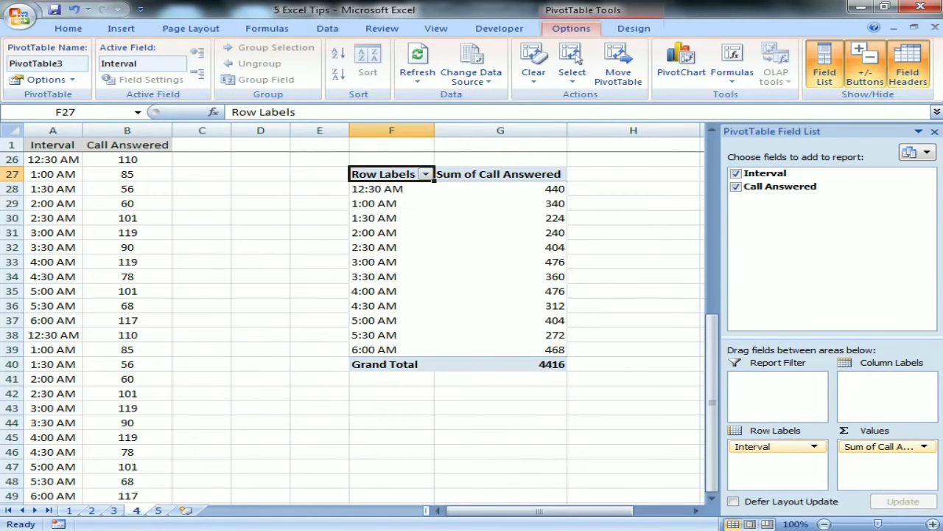
{"action": "left_click", "coordinate": [935, 132]}
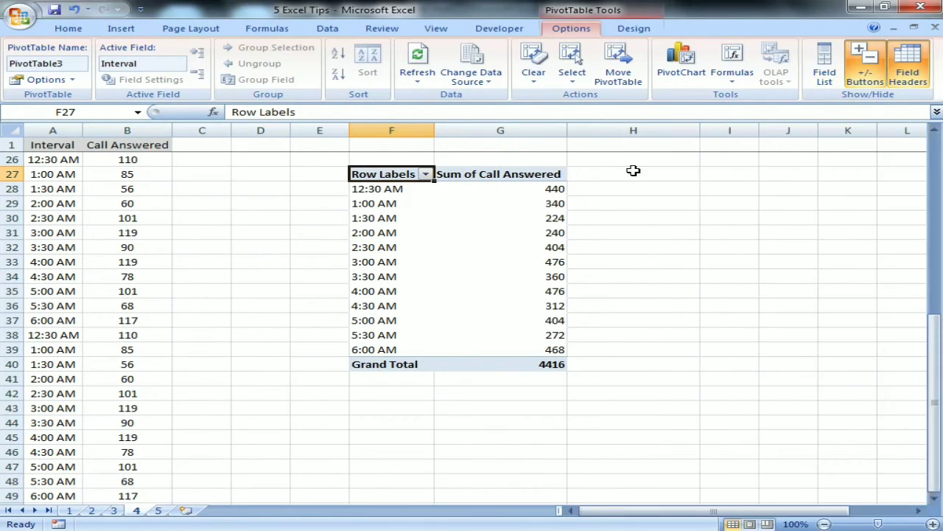
{"action": "left_click", "coordinate": [627, 189]}
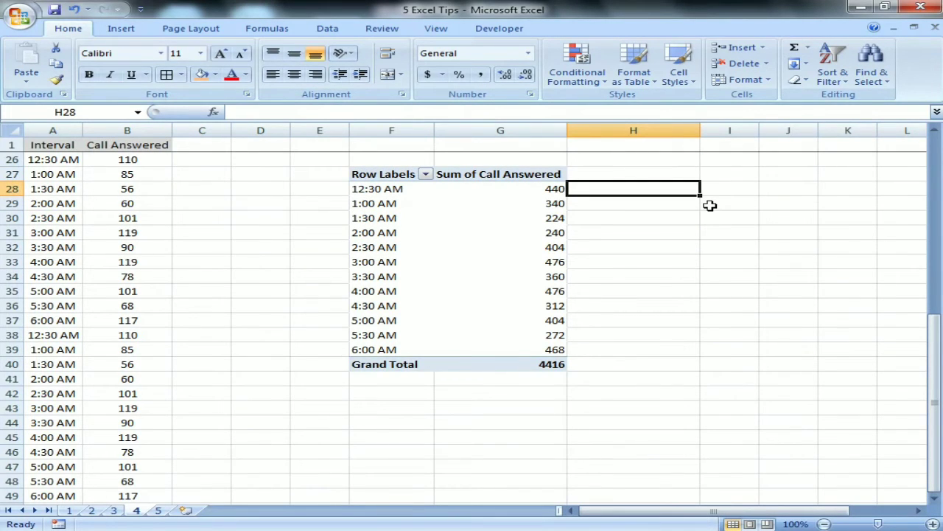
{"action": "type", "text": "="}
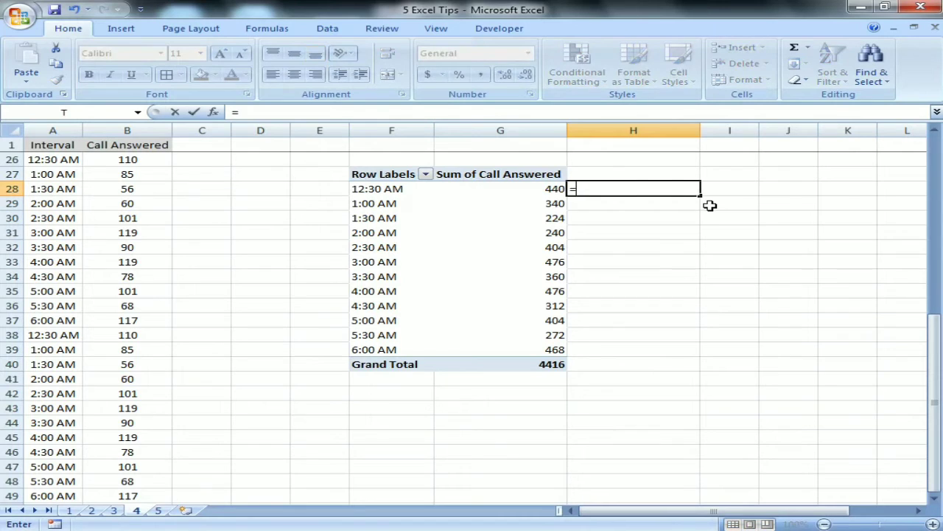
{"action": "key", "text": "Left"}
{"action": "type", "text": "+"}
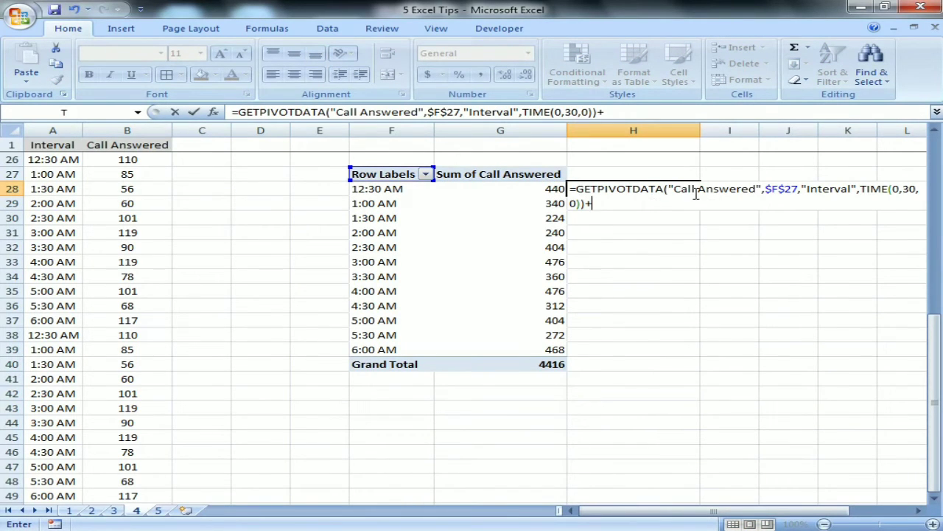
{"action": "key", "text": "Escape"}
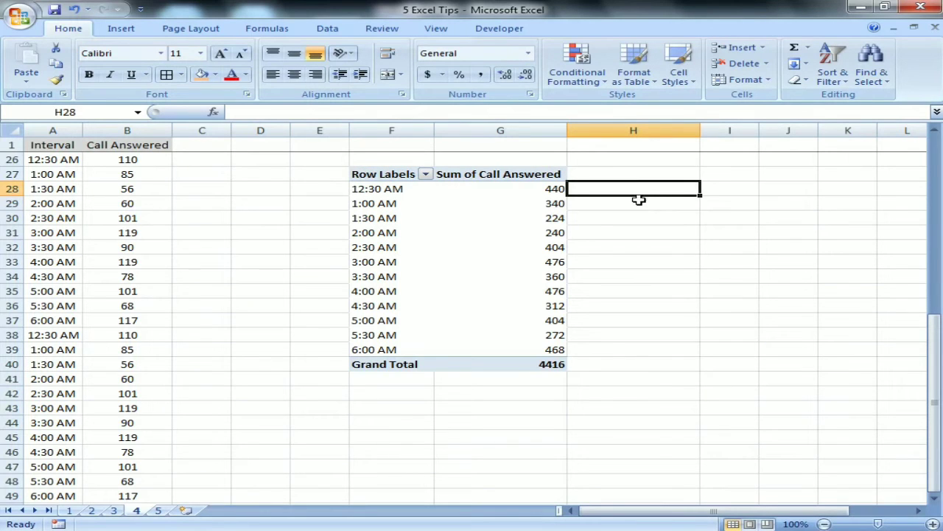
{"action": "key", "text": "Down"}
{"action": "type", "text": "="}
{"action": "key", "text": "Left"}
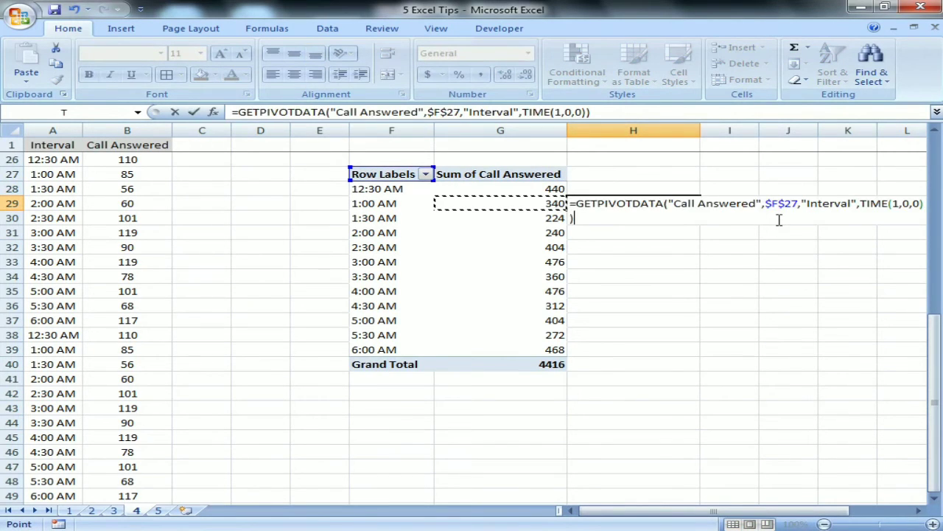
{"action": "key", "text": "Escape"}
{"action": "key", "text": "Up"}
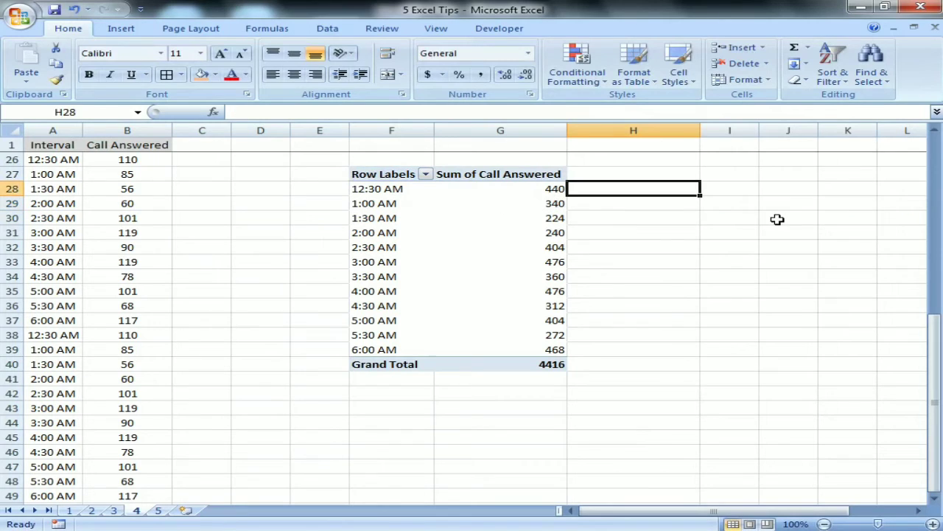
Step: Enter the direct cell reference =G28 in cell H28 to pull the PivotTable's 12:30 AM value
{"action": "key", "text": "Left"}
{"action": "key", "text": "Right"}
{"action": "type", "text": "="}
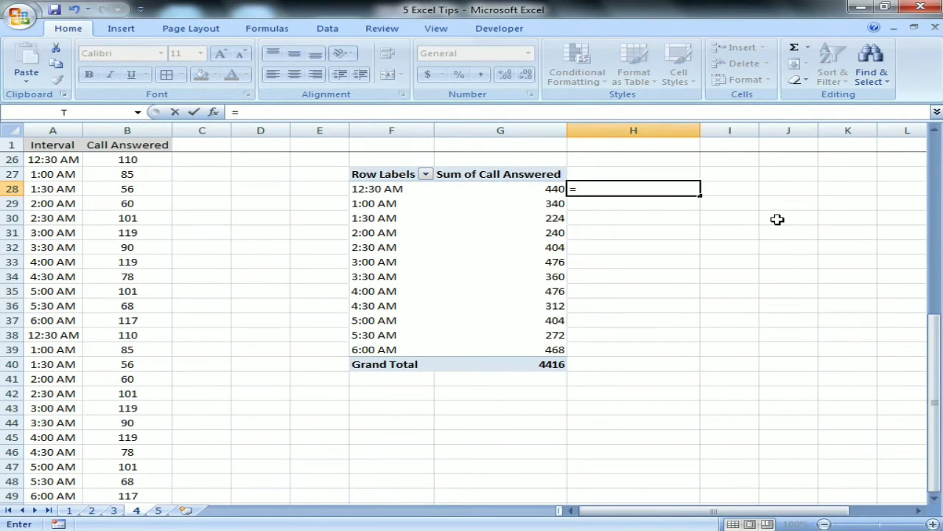
{"action": "type", "text": "b27"}
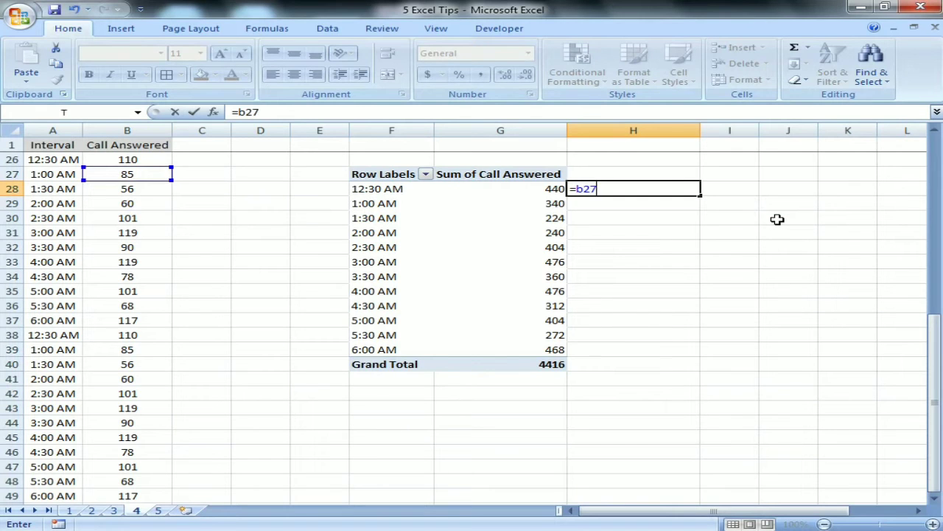
{"action": "key", "text": "BackSpace"}
{"action": "key", "text": "BackSpace"}
{"action": "key", "text": "BackSpace"}
{"action": "type", "text": "g27"}
{"action": "key", "text": "BackSpace"}
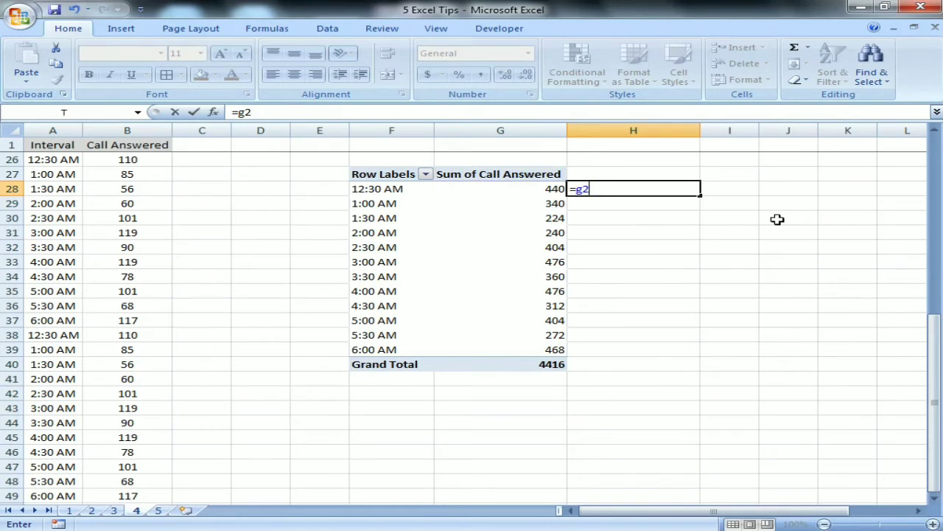
{"action": "type", "text": "8"}
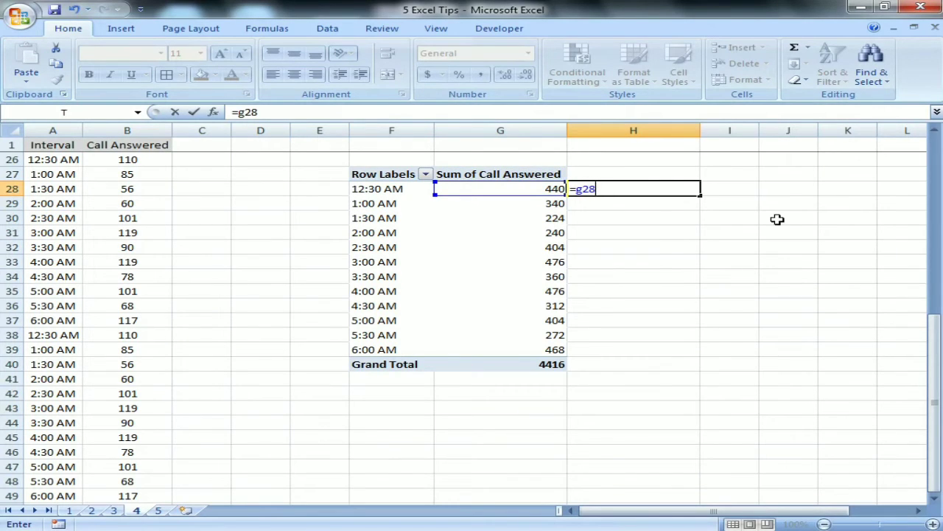
{"action": "key", "text": "ctrl+Return"}
Step: Fill the H28 formula down through H39 alongside the PivotTable rows
{"action": "key", "text": "shift+Down"}
{"action": "key", "text": "shift+Down"}
{"action": "key", "text": "shift+Down"}
{"action": "key", "text": "shift+Down"}
{"action": "key", "text": "shift+Down"}
{"action": "key", "text": "shift+Down"}
{"action": "key", "text": "shift+Down"}
{"action": "key", "text": "shift+Down"}
{"action": "key", "text": "shift+Down"}
{"action": "key", "text": "shift+Down"}
{"action": "key", "text": "shift+Down"}
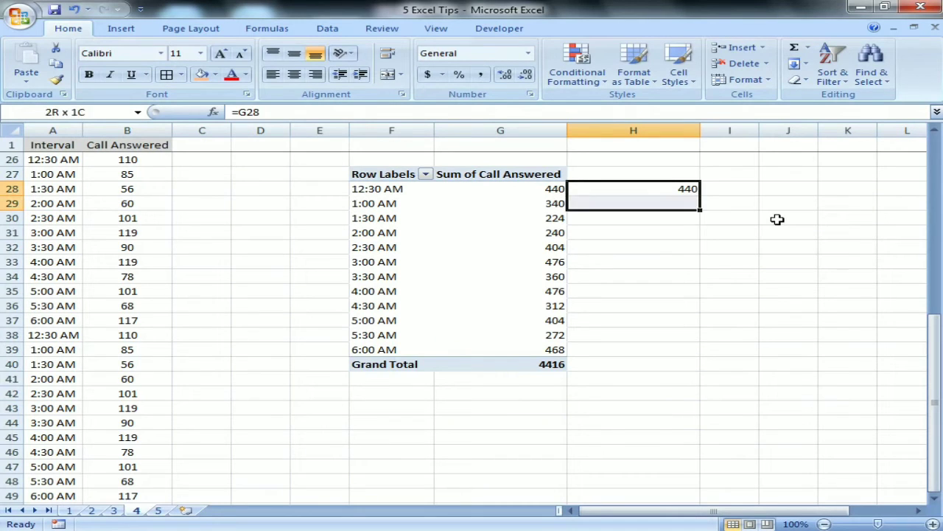
{"action": "key", "text": "ctrl+d"}
Step: In cell I28, create a reference to PivotTable cell G28 using the automatically generated GETPIVOTDATA formula
{"action": "key", "text": "Right"}
{"action": "key", "text": "F2"}
{"action": "key", "text": "Escape"}
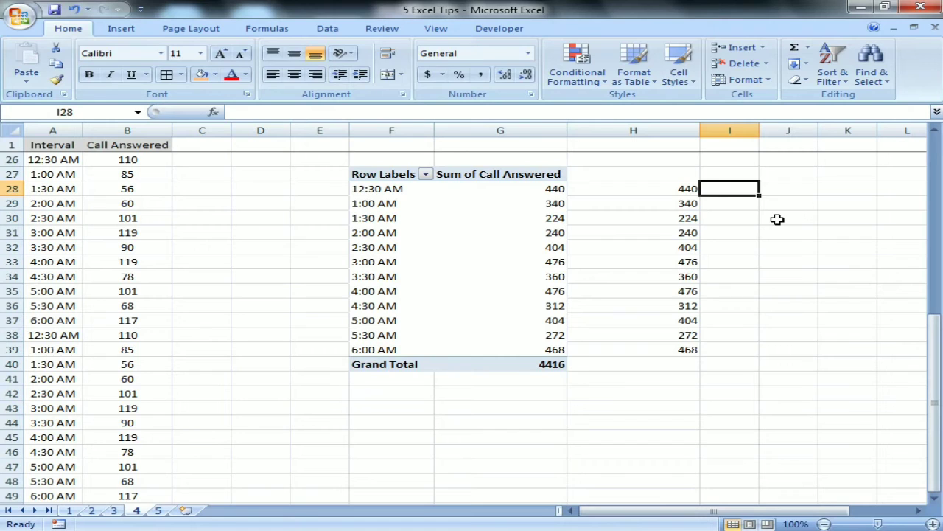
{"action": "type", "text": "="}
{"action": "key", "text": "Left"}
{"action": "key", "text": "Left"}
{"action": "key", "text": "ctrl+Return"}
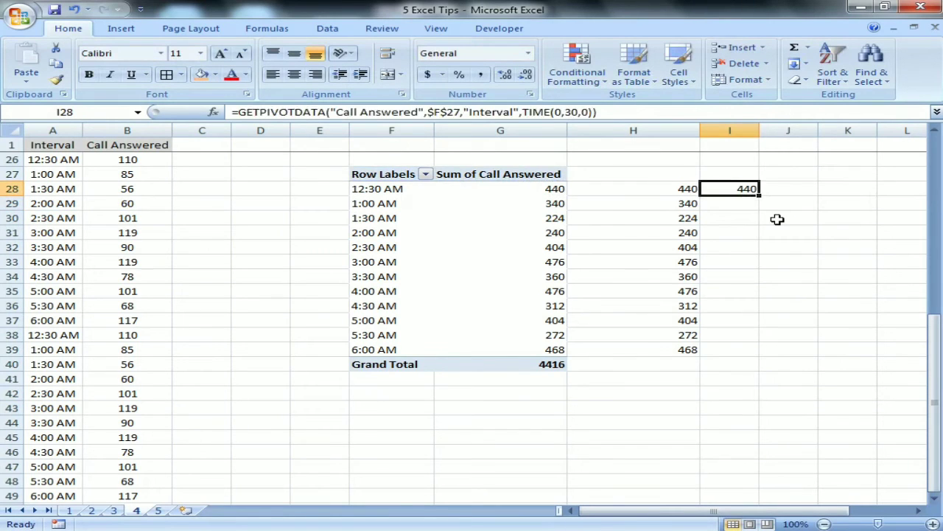
Step: Fill the GETPIVOTDATA formula from I28 down through I39
{"action": "key", "text": "Left"}
{"action": "key", "text": "ctrl+Down"}
{"action": "key", "text": "Right"}
{"action": "key", "text": "ctrl+shift+Up"}
{"action": "key", "text": "ctrl+d"}
{"action": "key", "text": "Up"}
{"action": "key", "text": "ctrl+Up"}
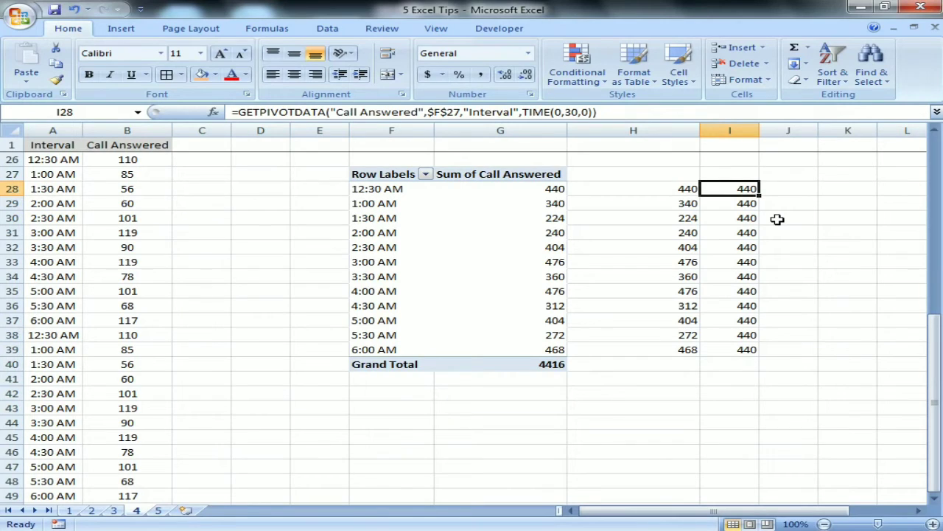
Step: Turn off the Generate GetPivotData option for the PivotTable
{"action": "key", "text": "Left"}
{"action": "key", "text": "Left"}
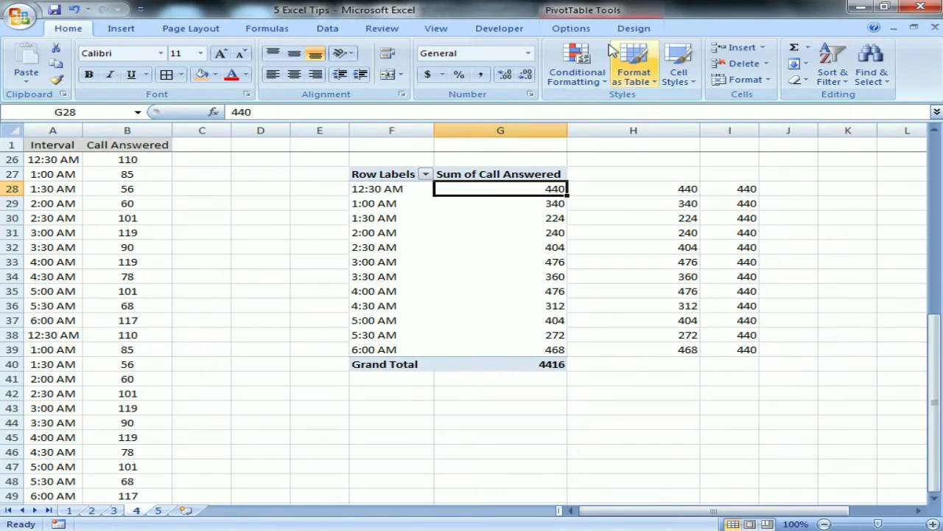
{"action": "left_click", "coordinate": [572, 28]}
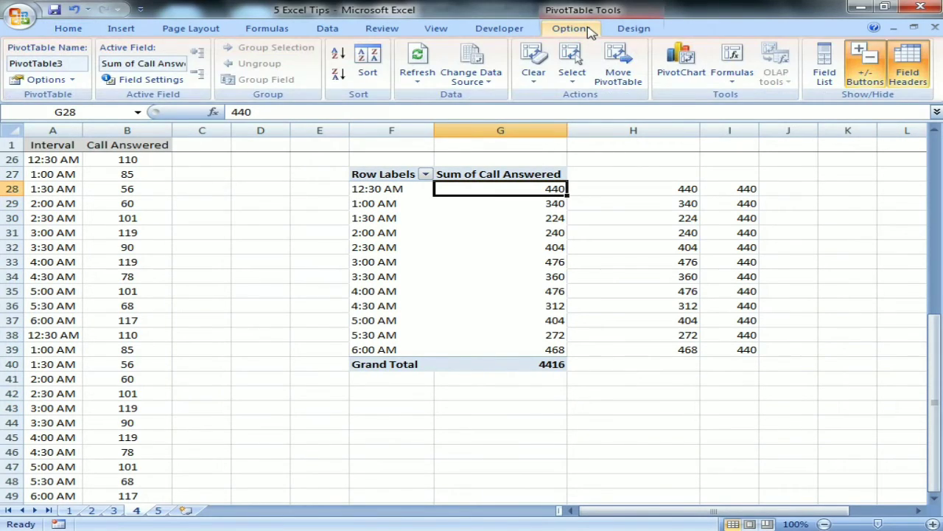
{"action": "left_click", "coordinate": [72, 79]}
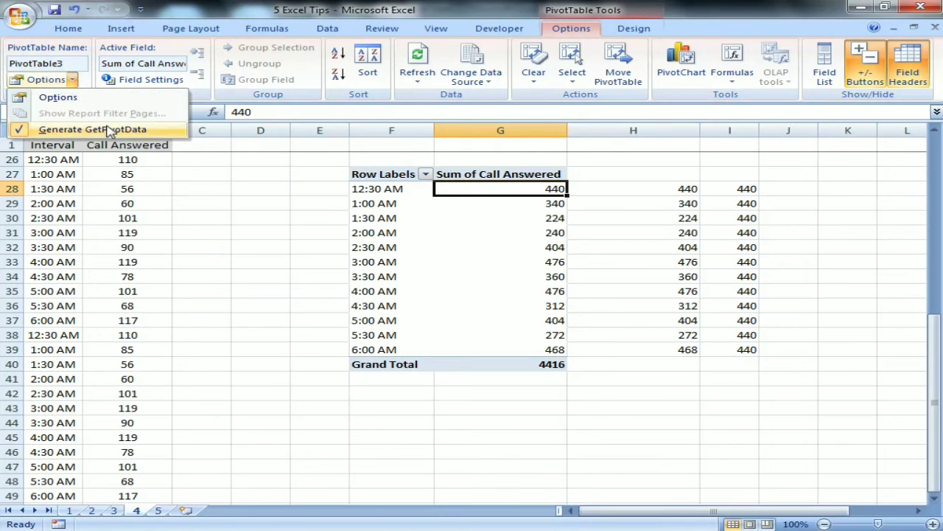
{"action": "left_click", "coordinate": [22, 131]}
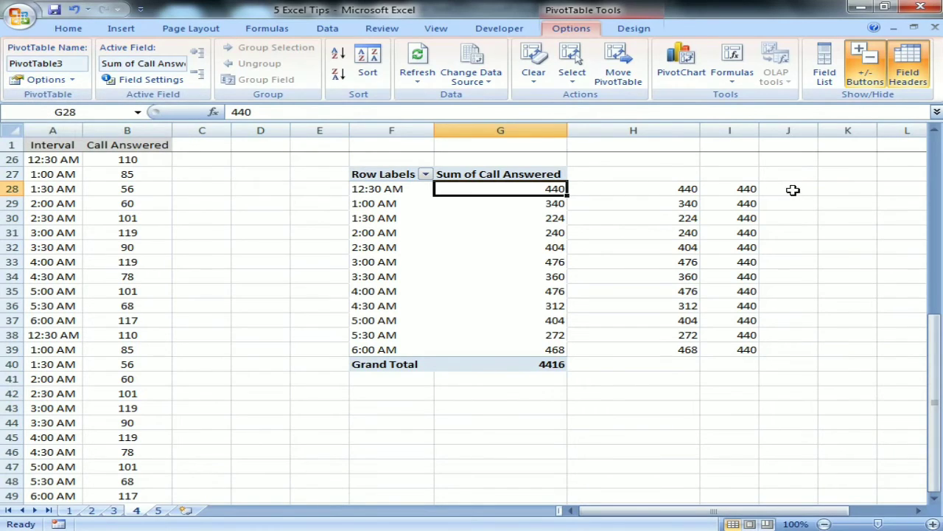
Step: Enter a reference to PivotTable cell G28 in cell J28 by pointing to the cell
{"action": "left_click", "coordinate": [793, 191]}
{"action": "type", "text": "="}
{"action": "key", "text": "Left"}
{"action": "key", "text": "Left"}
{"action": "key", "text": "Left"}
{"action": "key", "text": "Return"}
Step: Fill the J28 reference formula down through J39 and look back up the filled cells
{"action": "key", "text": "Up"}
{"action": "key", "text": "Left"}
{"action": "key", "text": "ctrl+Down"}
{"action": "key", "text": "Right"}
{"action": "key", "text": "ctrl+shift+Up"}
{"action": "key", "text": "ctrl+d"}
{"action": "key", "text": "Up"}
{"action": "key", "text": "Up"}
{"action": "key", "text": "Up"}
{"action": "key", "text": "Up"}
{"action": "key", "text": "Up"}
{"action": "key", "text": "Up"}
{"action": "key", "text": "Up"}
{"action": "key", "text": "Up"}
{"action": "key", "text": "Up"}
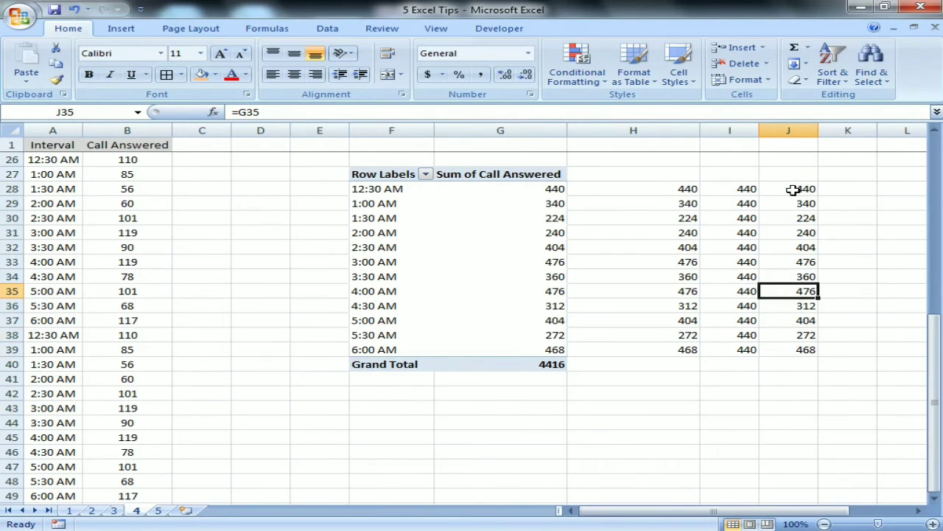
Step: Check the formulas beside the PivotTable and re-enter the H28 reference by pointing to G28
{"action": "key", "text": "Left"}
{"action": "key", "text": "Left"}
{"action": "key", "text": "Left"}
{"action": "key", "text": "Right"}
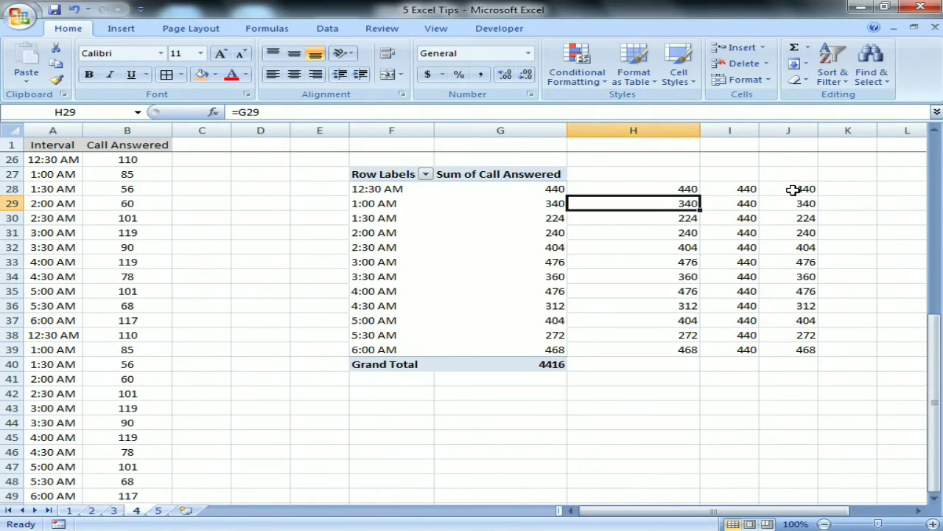
{"action": "key", "text": "Up"}
{"action": "key", "text": "Right"}
{"action": "key", "text": "Left"}
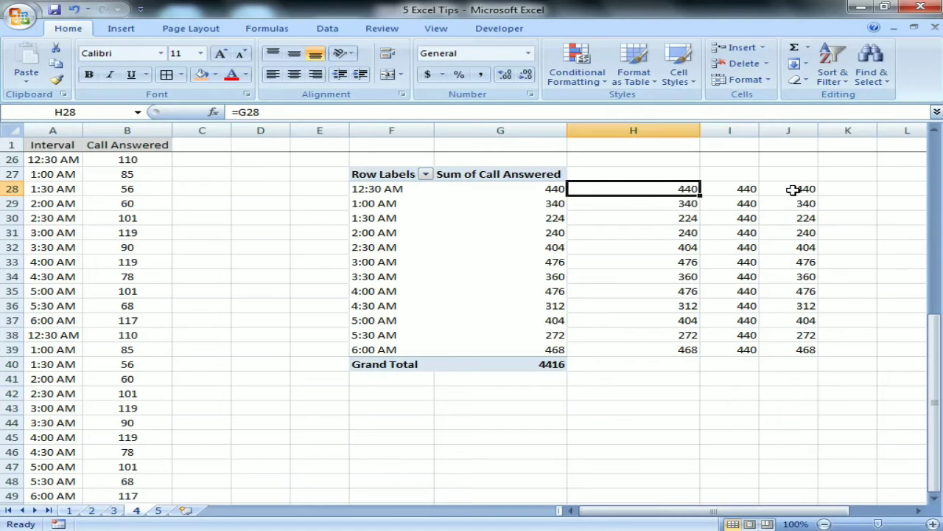
{"action": "type", "text": "="}
{"action": "key", "text": "Left"}
{"action": "key", "text": "Return"}
{"action": "key", "text": "Up"}
{"action": "key", "text": "ctrl+shift+Down"}
{"action": "key", "text": "Up"}
{"action": "key", "text": "Down"}
{"action": "key", "text": "Left"}
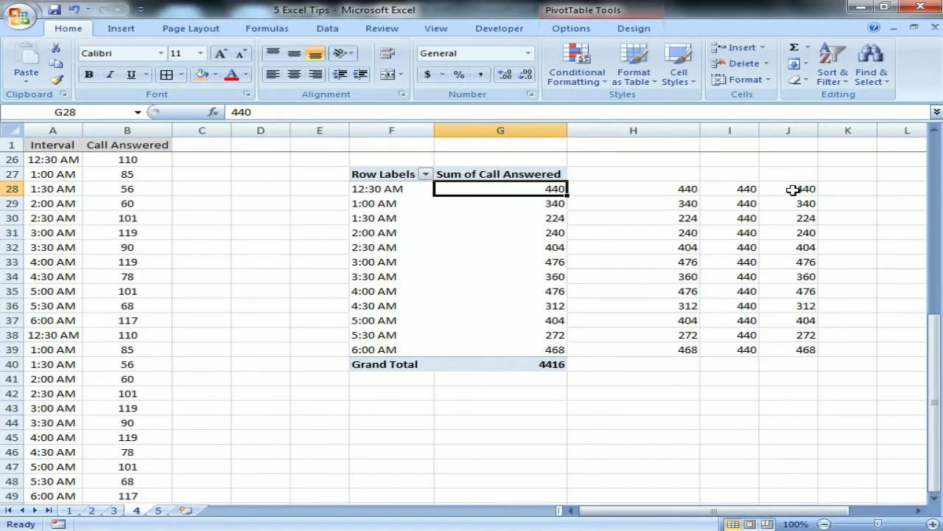
Step: Review the PivotTable's interval row labels from F28 down to F39
{"action": "key", "text": "Left"}
{"action": "key", "text": "Down"}
{"action": "key", "text": "Down"}
{"action": "key", "text": "Down"}
{"action": "key", "text": "Down"}
{"action": "key", "text": "Down"}
{"action": "key", "text": "Down"}
{"action": "key", "text": "Down"}
{"action": "key", "text": "Down"}
{"action": "key", "text": "Down"}
{"action": "key", "text": "Down"}
{"action": "key", "text": "Down"}
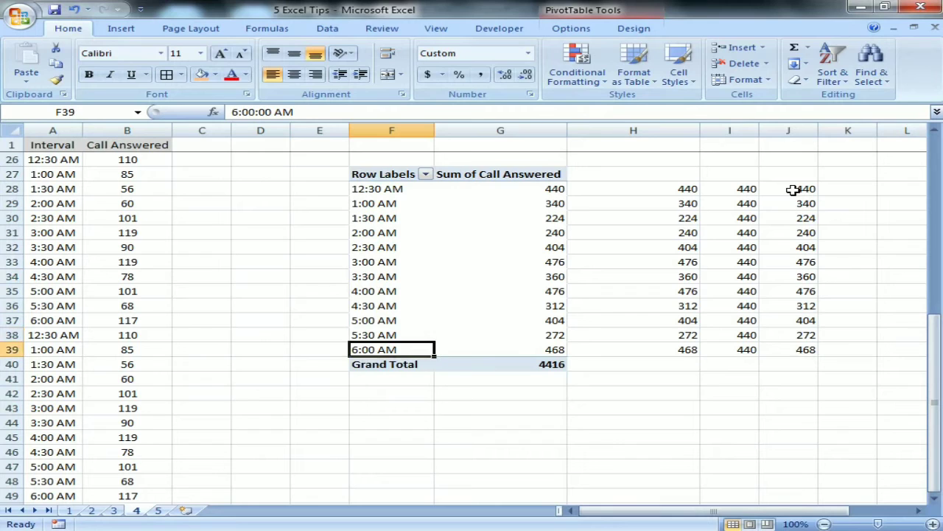
Step: Examine the interval items in the PivotTable's Row Labels filter list, and close it without filtering
{"action": "key", "text": "Up"}
{"action": "key", "text": "ctrl+Up"}
{"action": "key", "text": "alt+Down"}
{"action": "key", "text": "Down"}
{"action": "key", "text": "Down"}
{"action": "key", "text": "Down"}
{"action": "key", "text": "Down"}
{"action": "key", "text": "Down"}
{"action": "key", "text": "Down"}
{"action": "key", "text": "Down"}
{"action": "key", "text": "Down"}
{"action": "key", "text": "Down"}
{"action": "key", "text": "Down"}
{"action": "key", "text": "Down"}
{"action": "key", "text": "Down"}
{"action": "key", "text": "Down"}
{"action": "key", "text": "Down"}
{"action": "key", "text": "Down"}
{"action": "key", "text": "Down"}
{"action": "key", "text": "Down"}
{"action": "key", "text": "Down"}
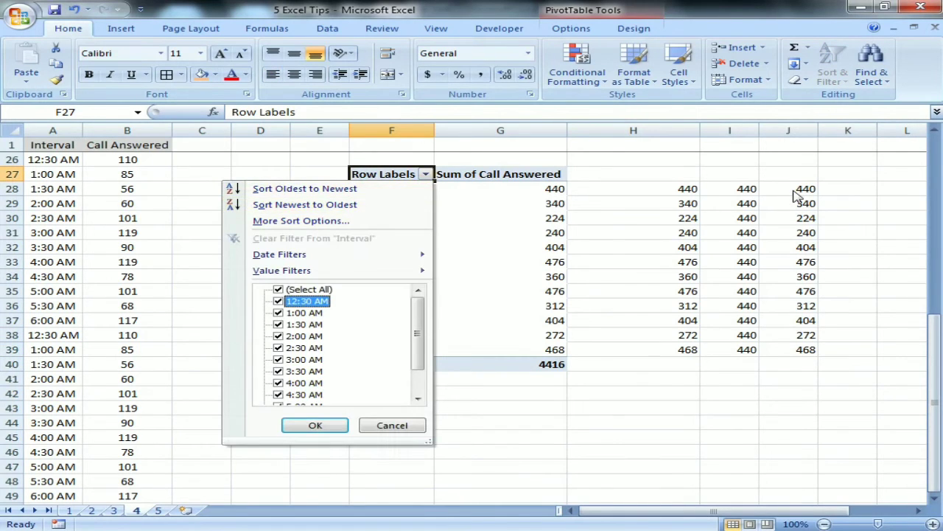
{"action": "key", "text": "Up"}
{"action": "key", "text": "Up"}
{"action": "key", "text": "Up"}
{"action": "key", "text": "Up"}
{"action": "key", "text": "Up"}
{"action": "key", "text": "Up"}
{"action": "key", "text": "Up"}
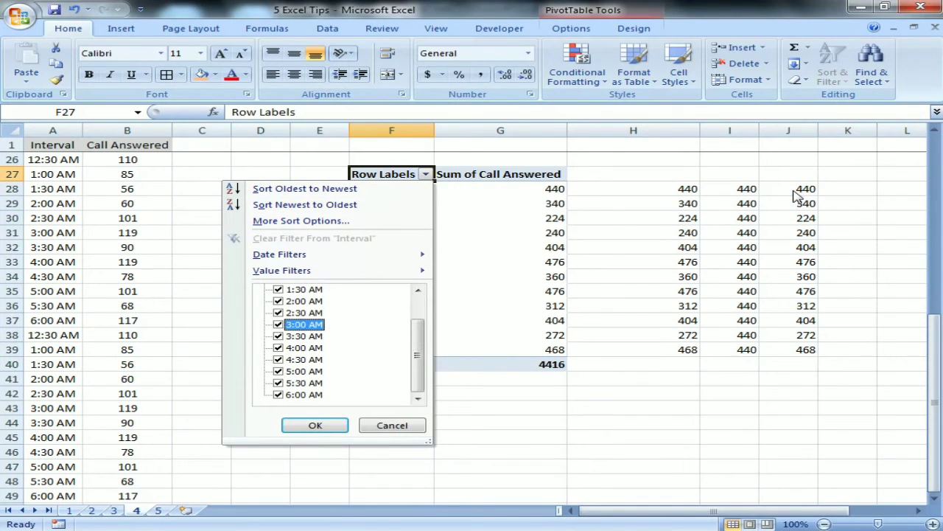
{"action": "key", "text": "Escape"}
{"action": "key", "text": "Down"}
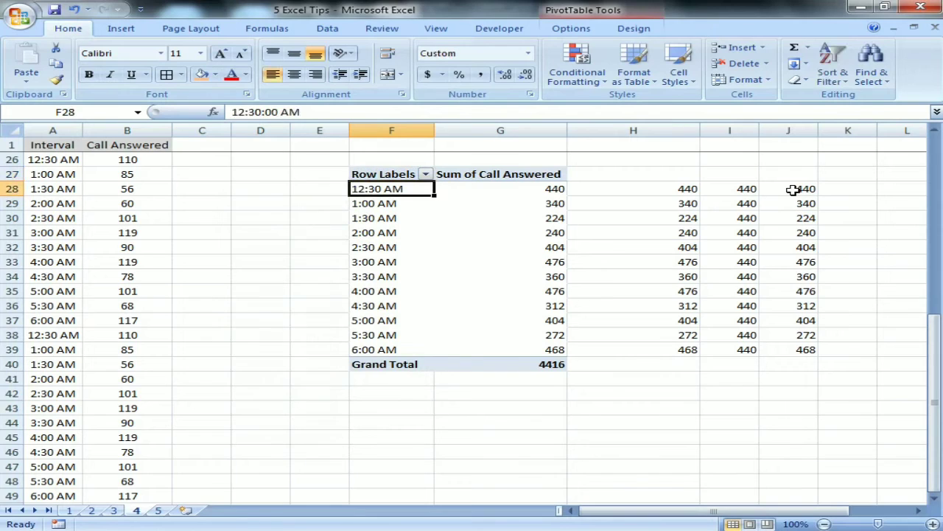
{"action": "key", "text": "Up"}
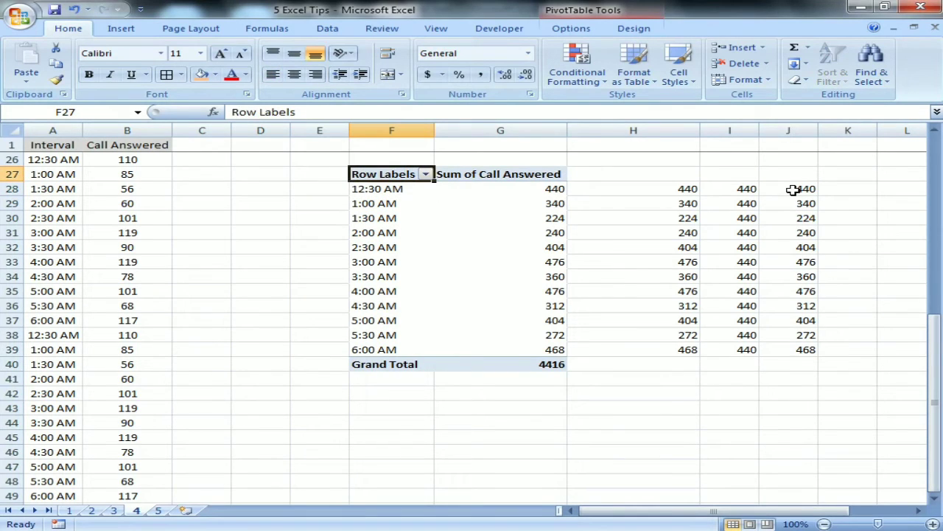
Step: Delete the source data in A32:B49, below the 3:00 AM row
{"action": "key", "text": "Left"}
{"action": "key", "text": "Left"}
{"action": "key", "text": "Left"}
{"action": "key", "text": "Left"}
{"action": "key", "text": "Left"}
{"action": "key", "text": "Down"}
{"action": "key", "text": "Down"}
{"action": "key", "text": "Down"}
{"action": "key", "text": "Down"}
{"action": "key", "text": "Down"}
{"action": "key", "text": "shift+Right"}
{"action": "key", "text": "ctrl+shift+Down"}
{"action": "key", "text": "Delete"}
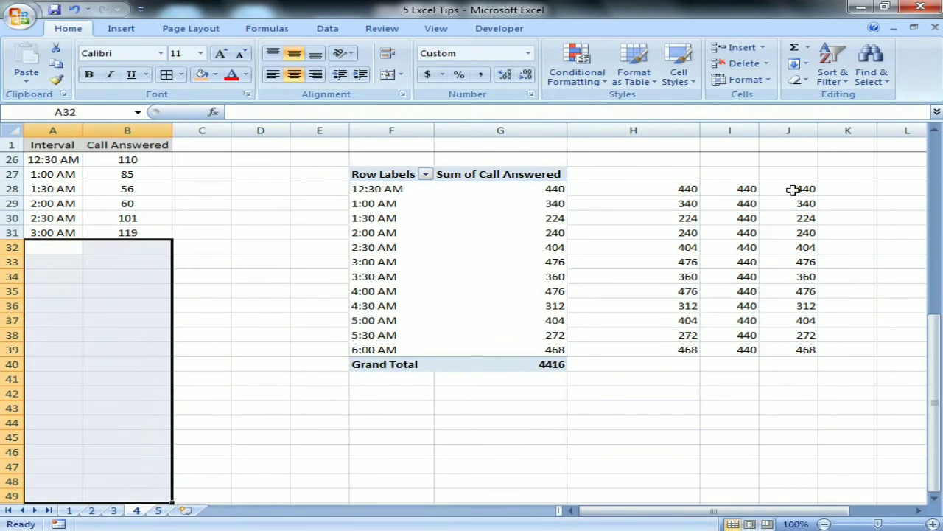
Step: Refresh the PivotTable so it uses the shortened source data
{"action": "key", "text": "Up"}
{"action": "key", "text": "Right"}
{"action": "key", "text": "Right"}
{"action": "key", "text": "Right"}
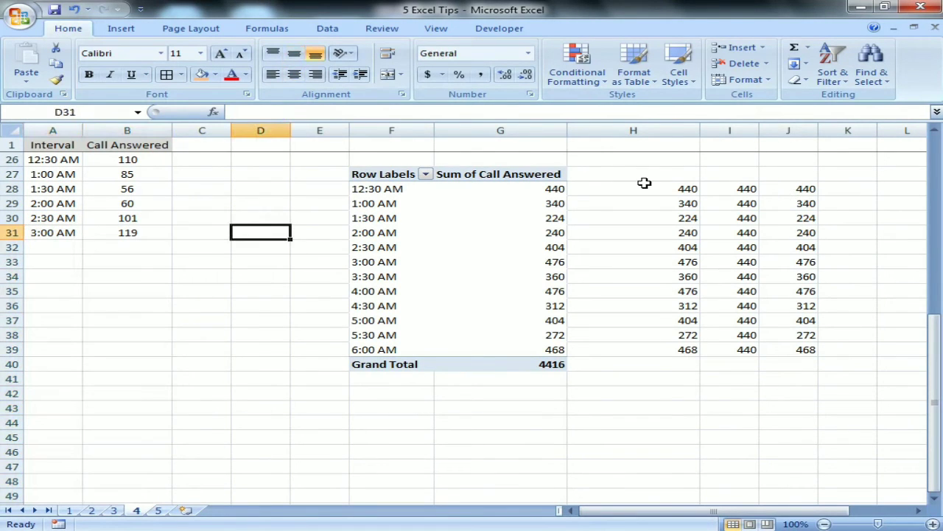
{"action": "right_click", "coordinate": [417, 222]}
{"action": "left_click", "coordinate": [443, 266]}
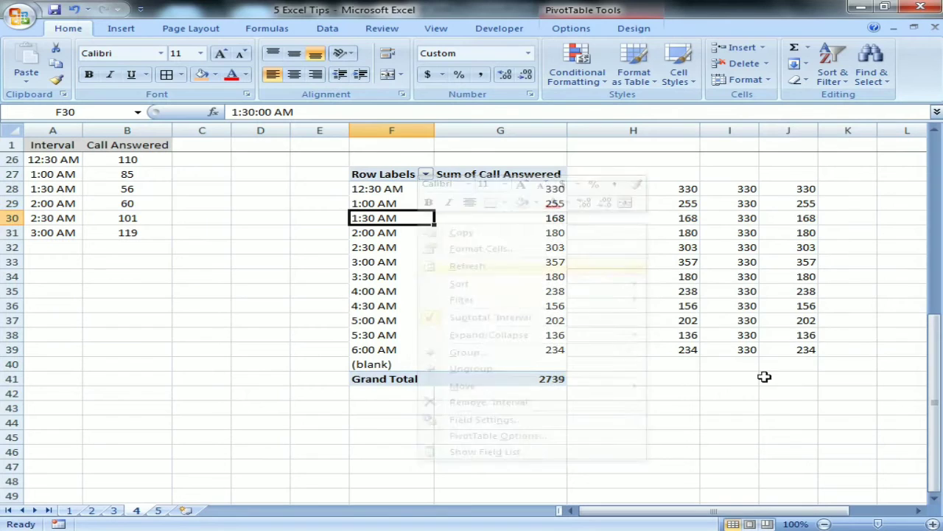
{"action": "right_click", "coordinate": [392, 247]}
{"action": "left_click", "coordinate": [449, 285]}
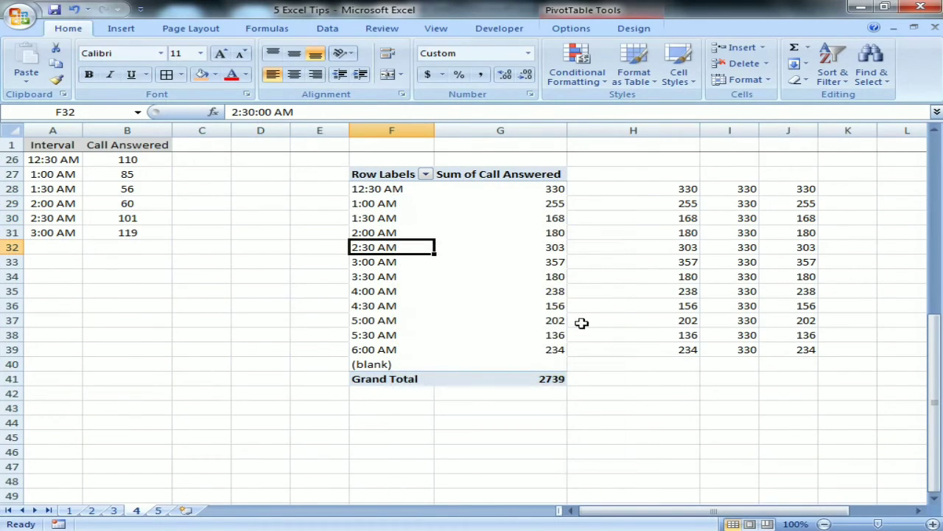
Step: Fill the 12:30 AM interval from A26 down through A28 and refresh the PivotTable
{"action": "left_click_drag", "start_coordinate": [45, 158], "coordinate": [65, 230]}
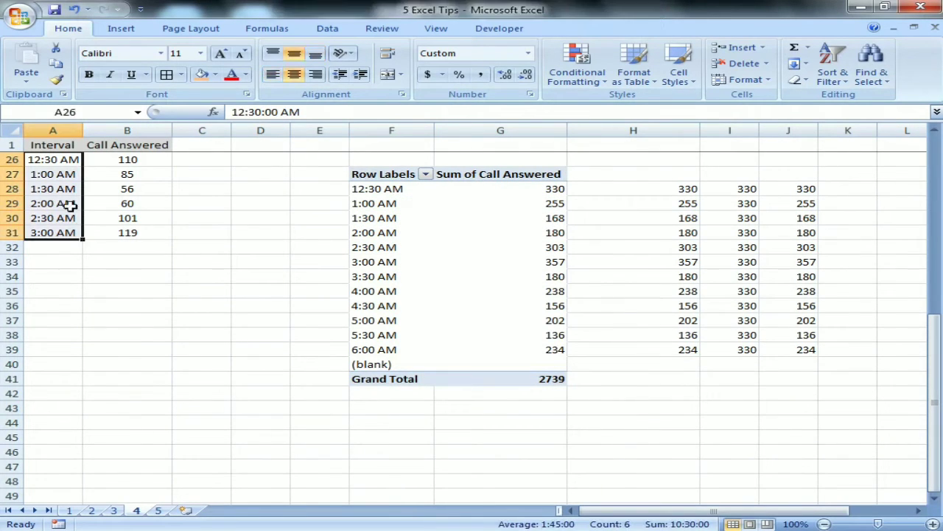
{"action": "left_click_drag", "start_coordinate": [59, 160], "coordinate": [64, 189]}
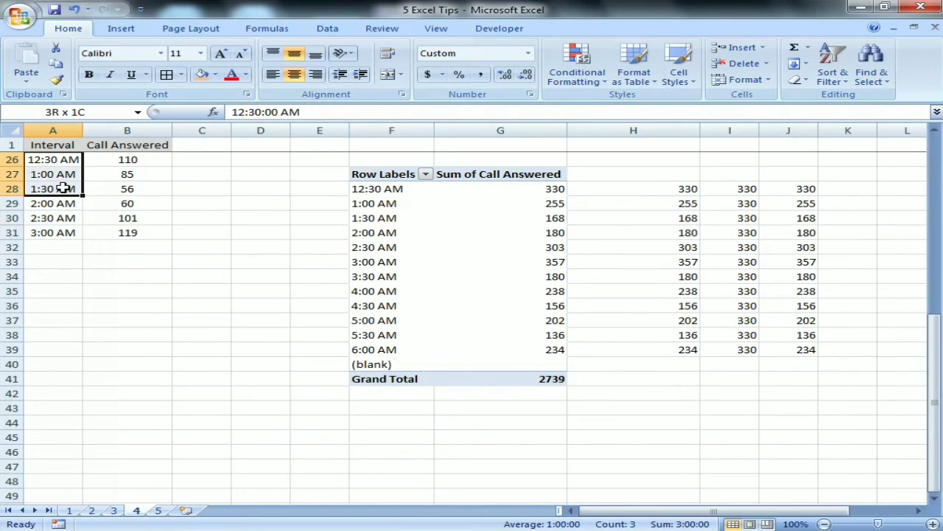
{"action": "key", "text": "ctrl+d"}
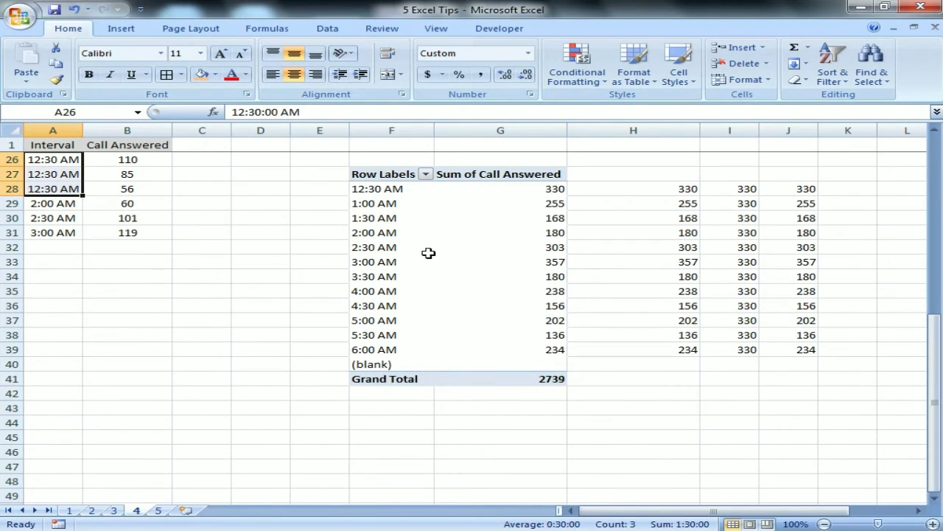
{"action": "left_click", "coordinate": [426, 251]}
{"action": "right_click", "coordinate": [366, 217]}
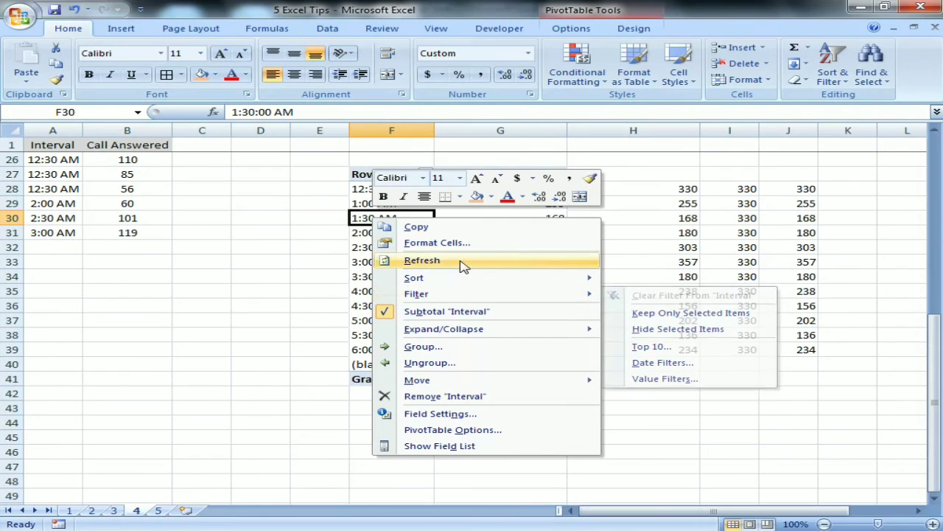
{"action": "left_click", "coordinate": [459, 261]}
Step: Look through the Row Labels filter list down to its last items and cancel it
{"action": "left_click", "coordinate": [426, 174]}
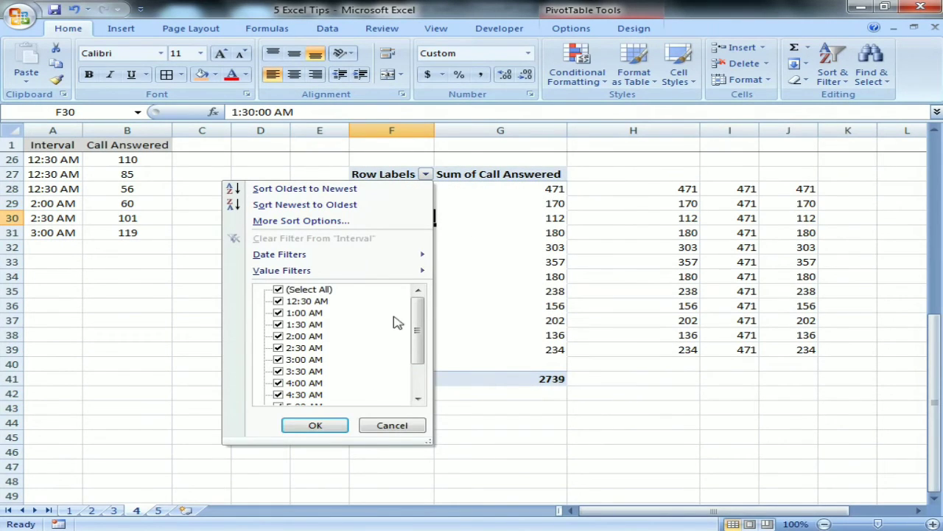
{"action": "left_click_drag", "start_coordinate": [419, 328], "coordinate": [419, 361]}
{"action": "left_click", "coordinate": [416, 426]}
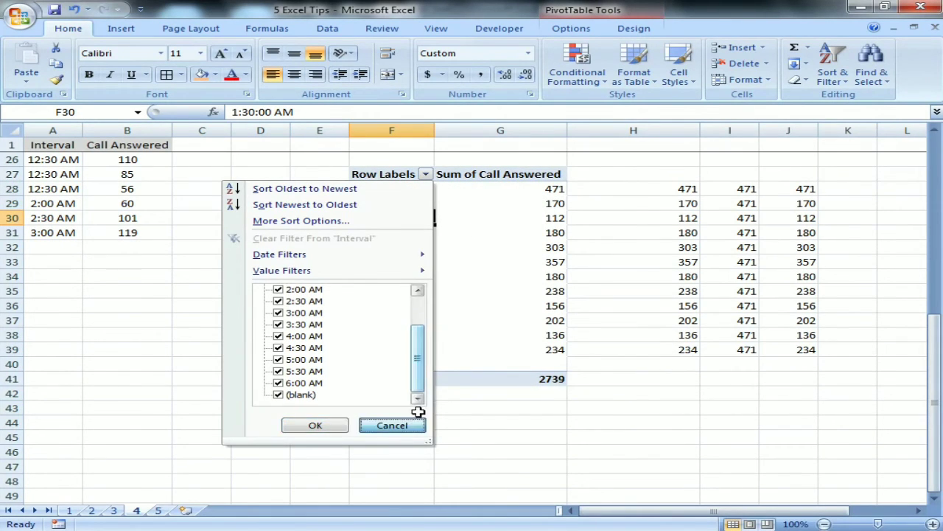
{"action": "right_click", "coordinate": [472, 205]}
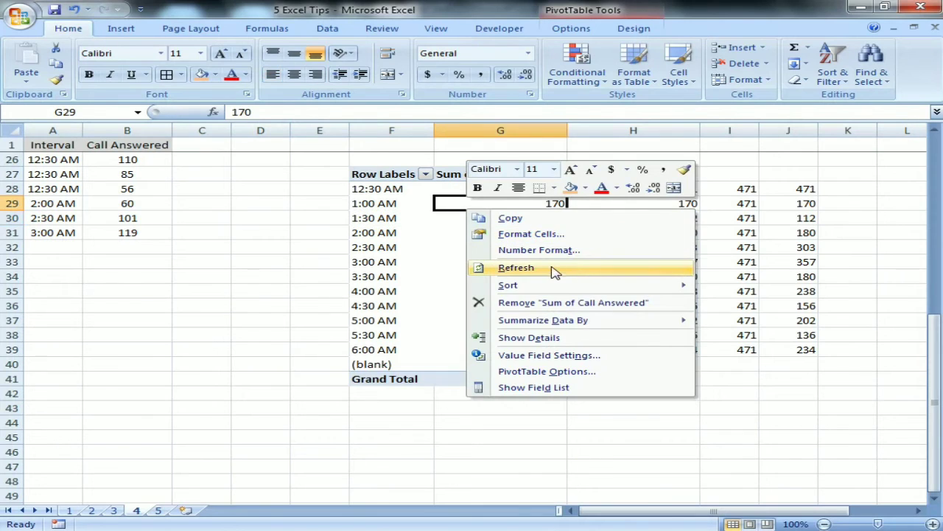
{"action": "left_click", "coordinate": [105, 320]}
{"action": "key", "text": "ctrl+Down"}
{"action": "key", "text": "ctrl+Left"}
{"action": "key", "text": "ctrl+Up"}
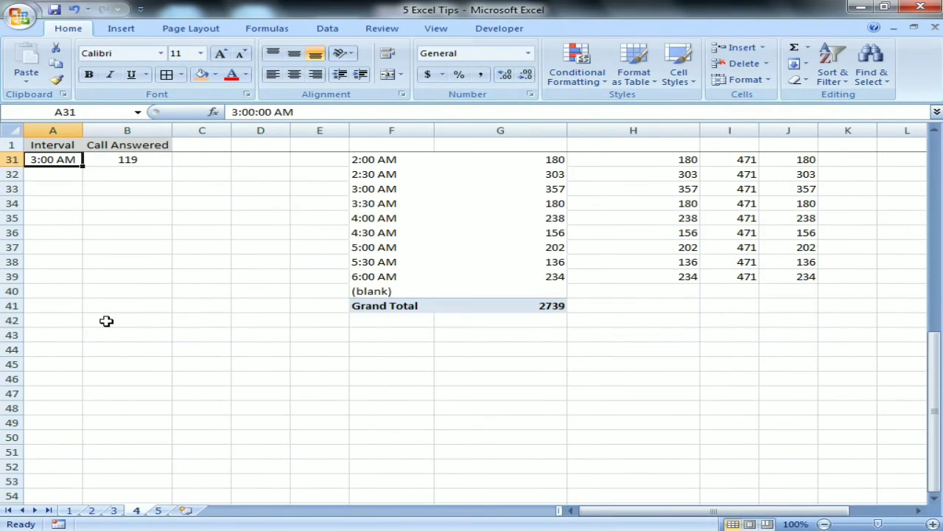
Step: Delete the source data in columns A and B from the 2:30 AM entry in row 6 down to the last row
{"action": "key", "text": "ctrl+Home"}
{"action": "key", "text": "Up"}
{"action": "key", "text": "Down"}
{"action": "key", "text": "Down"}
{"action": "key", "text": "Down"}
{"action": "key", "text": "Down"}
{"action": "key", "text": "Down"}
{"action": "key", "text": "shift+Right"}
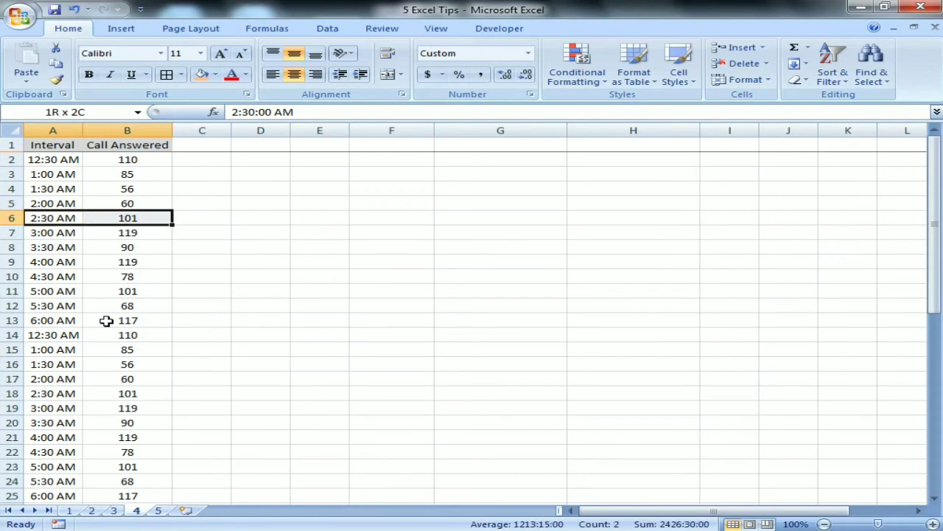
{"action": "key", "text": "ctrl+shift+Down"}
{"action": "key", "text": "Delete"}
Step: Copy the whole PivotTable starting at F27 and paste the copy at F3, beside the remaining source rows
{"action": "key", "text": "Right"}
{"action": "key", "text": "Right"}
{"action": "key", "text": "Right"}
{"action": "key", "text": "Right"}
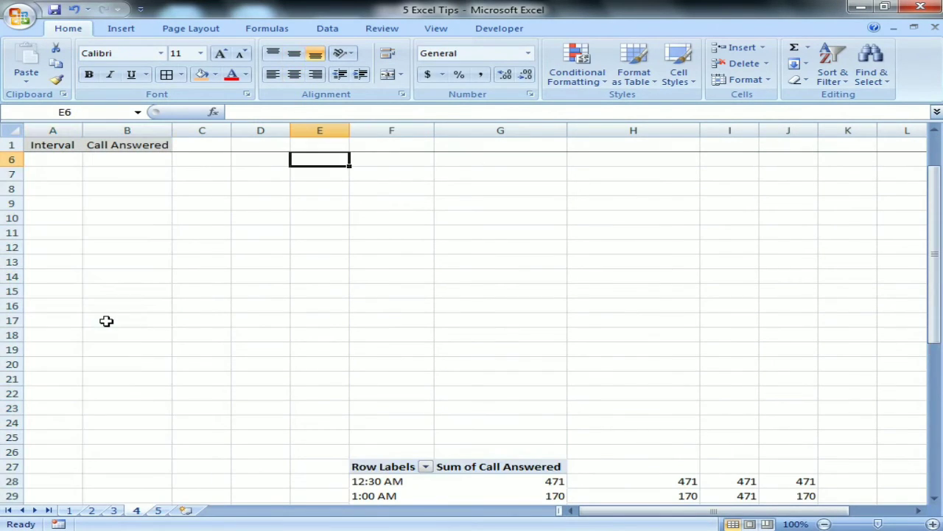
{"action": "key", "text": "Up"}
{"action": "key", "text": "Up"}
{"action": "key", "text": "Up"}
{"action": "key", "text": "Up"}
{"action": "key", "text": "Right"}
{"action": "key", "text": "ctrl+Down"}
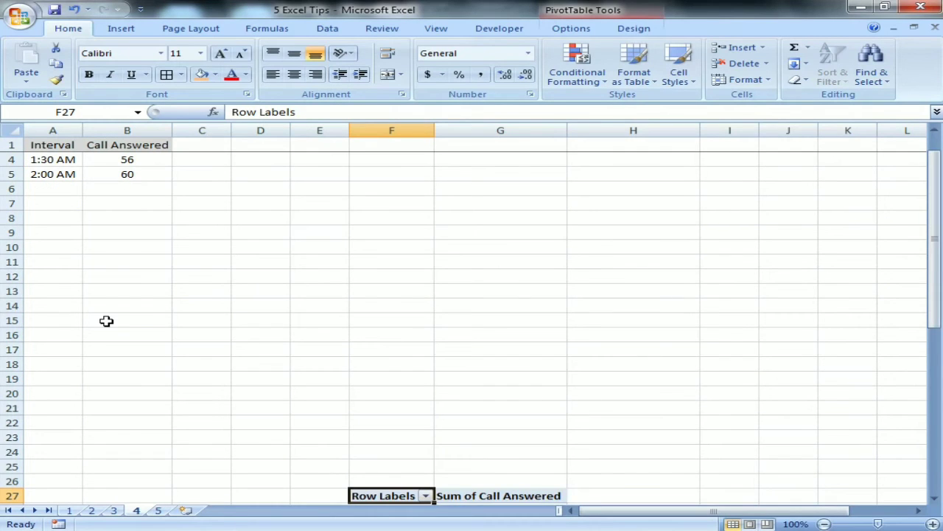
{"action": "scroll", "coordinate": [106, 321], "scroll_direction": "down", "scroll_amount": 6}
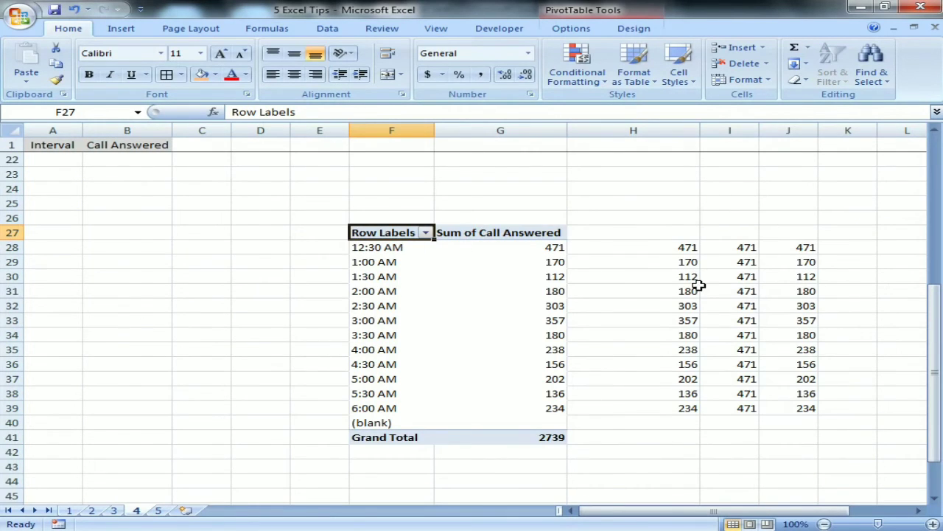
{"action": "key", "text": "ctrl+a"}
{"action": "key", "text": "ctrl+c"}
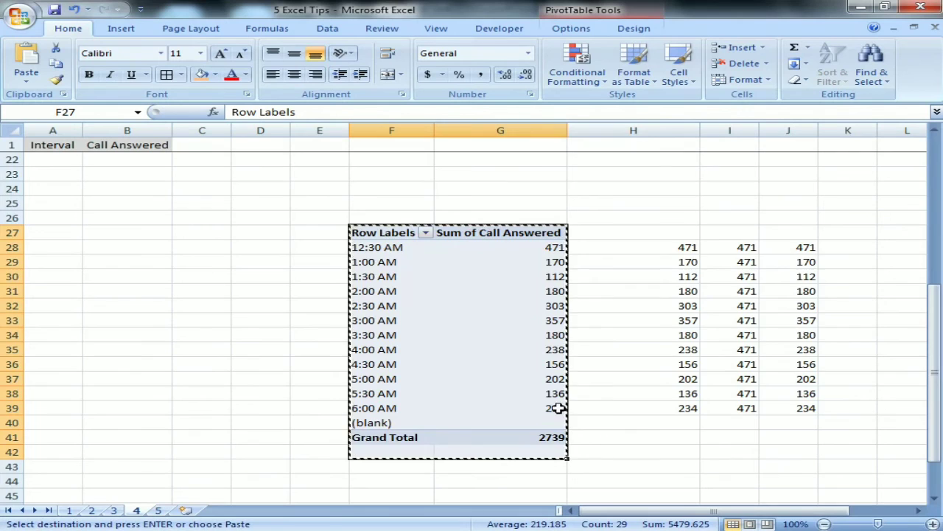
{"action": "scroll", "coordinate": [525, 329], "scroll_direction": "up", "scroll_amount": 6}
{"action": "scroll", "coordinate": [524, 329], "scroll_direction": "up", "scroll_amount": 1}
{"action": "left_click", "coordinate": [372, 177]}
{"action": "key", "text": "Return"}
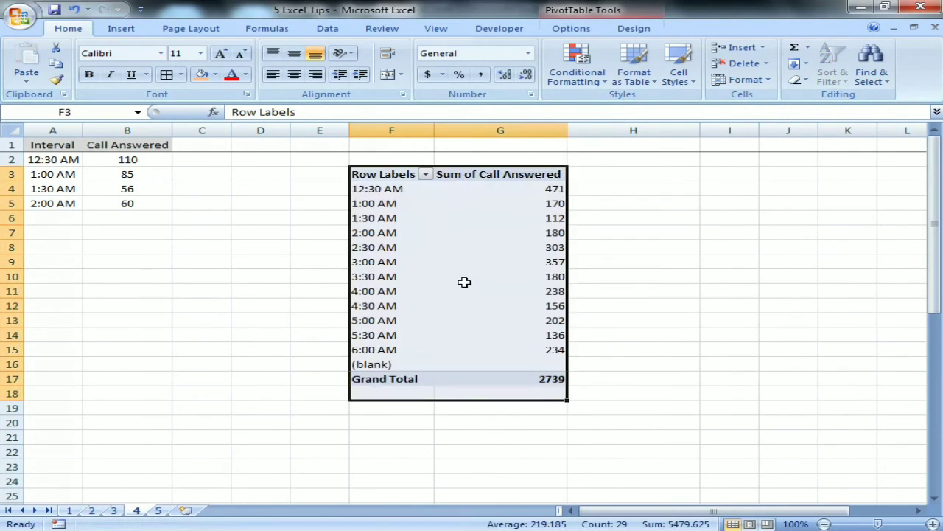
Step: Move the pasted PivotTable to D3 and autofit the widths of columns D and E
{"action": "scroll", "coordinate": [446, 273], "scroll_direction": "up", "scroll_amount": 3}
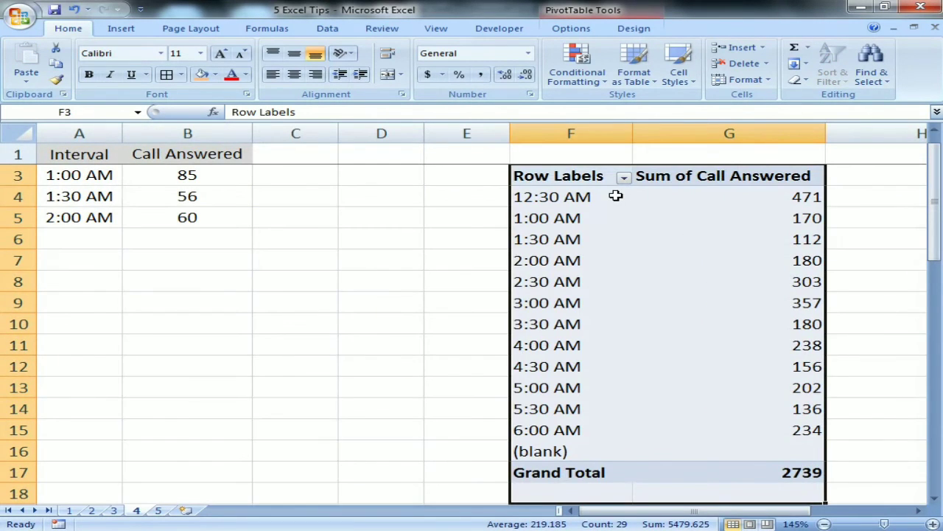
{"action": "key", "text": "ctrl+x"}
{"action": "left_click", "coordinate": [396, 179]}
{"action": "key", "text": "Return"}
{"action": "left_click", "coordinate": [626, 234]}
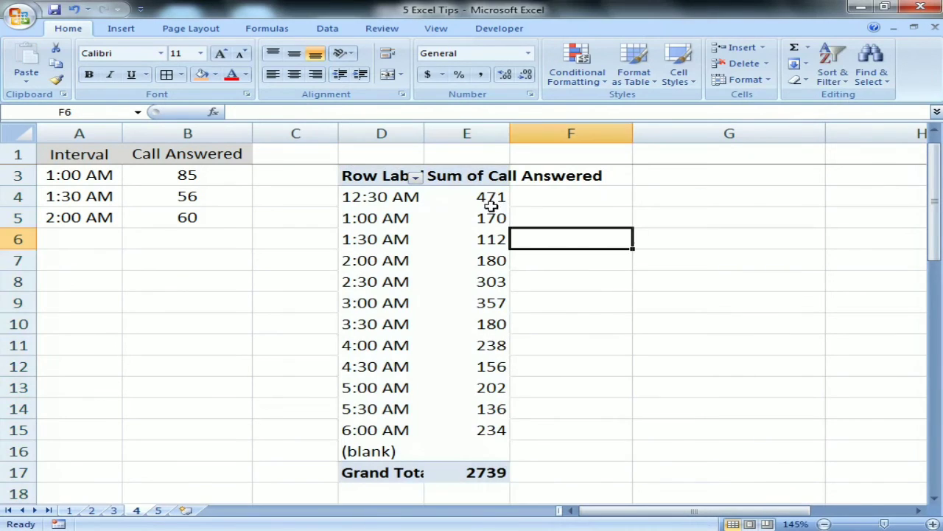
{"action": "double_click", "coordinate": [509, 133]}
{"action": "double_click", "coordinate": [424, 133]}
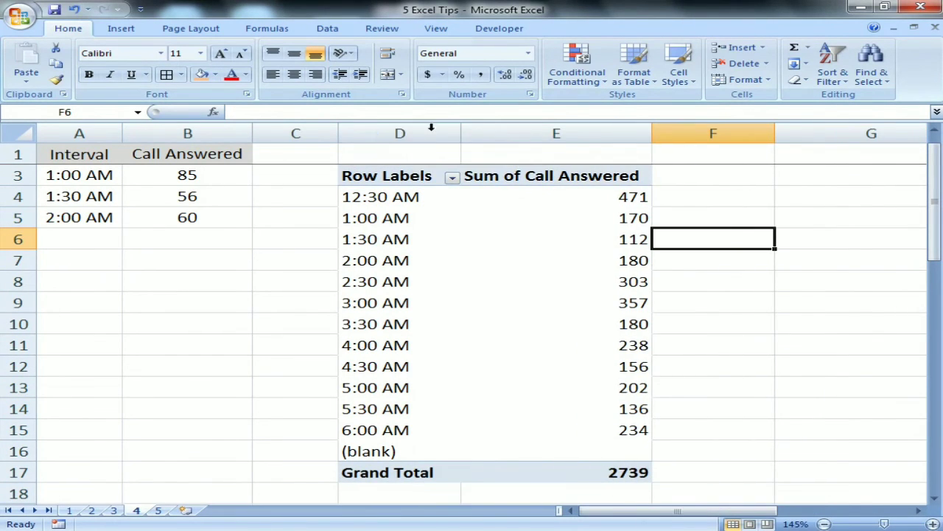
Step: Refresh the moved PivotTable and inspect its Row Labels filter list for deleted intervals, cancelling any change
{"action": "right_click", "coordinate": [452, 212]}
{"action": "left_click", "coordinate": [494, 259]}
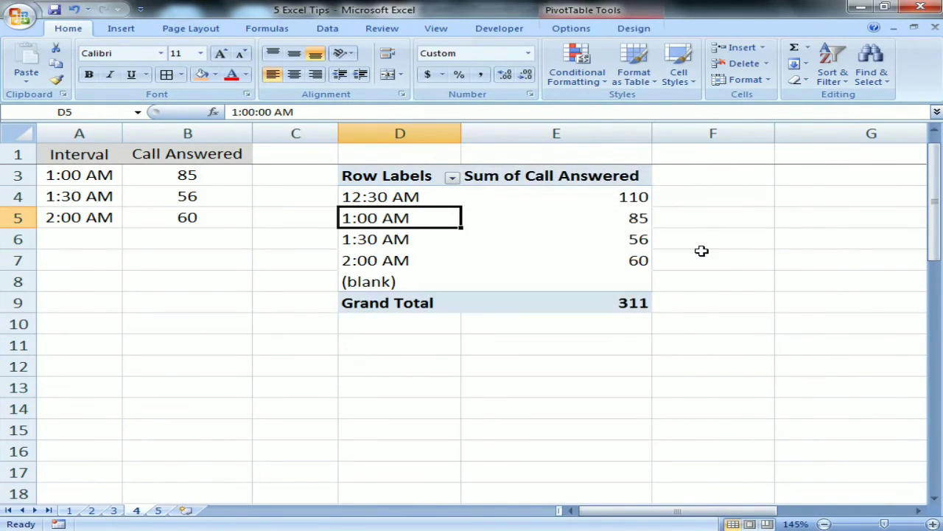
{"action": "left_click", "coordinate": [452, 178]}
{"action": "left_click_drag", "start_coordinate": [451, 337], "coordinate": [444, 389]}
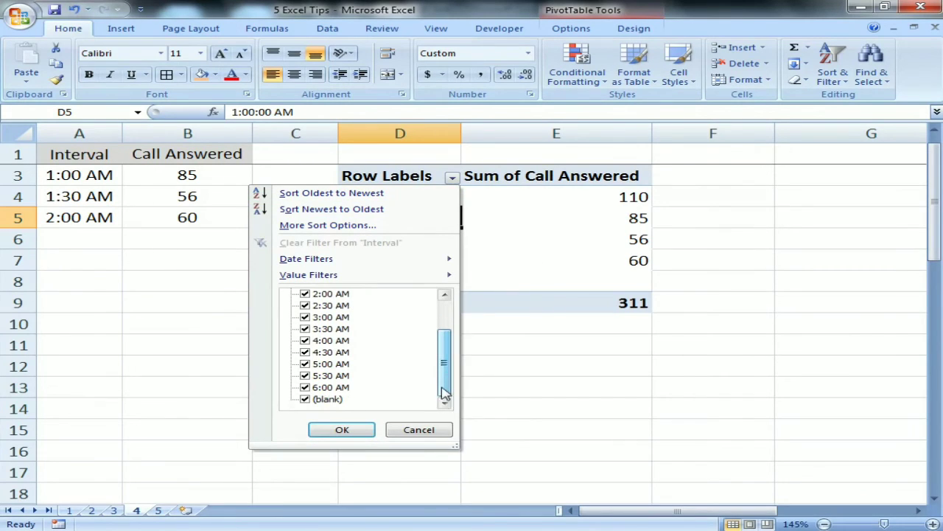
{"action": "left_click", "coordinate": [328, 388]}
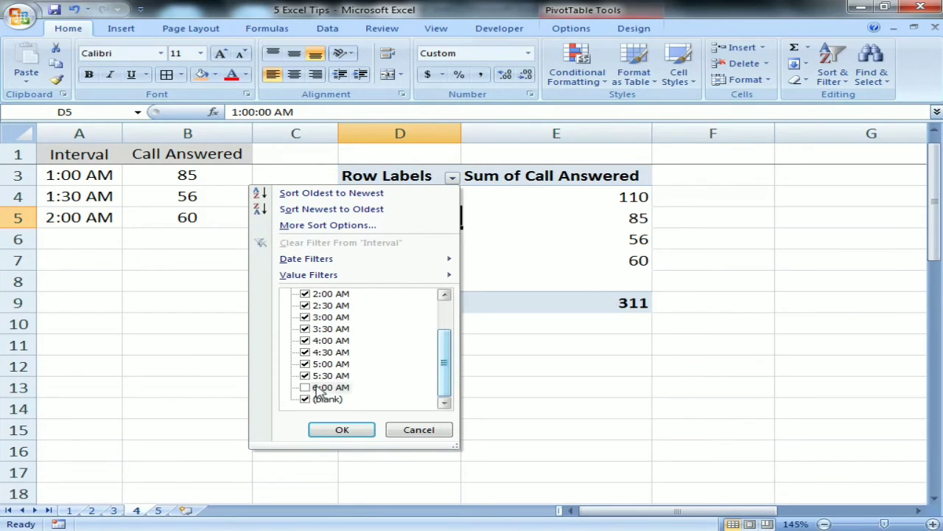
{"action": "left_click", "coordinate": [404, 431]}
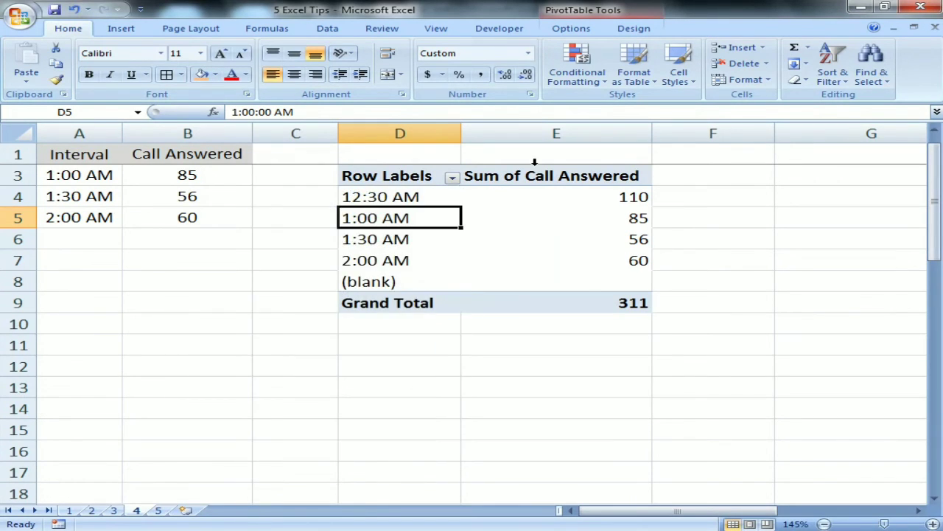
Step: Set the number of items to retain per field to None in the PivotTable's data options
{"action": "right_click", "coordinate": [547, 222]}
{"action": "left_click", "coordinate": [643, 380]}
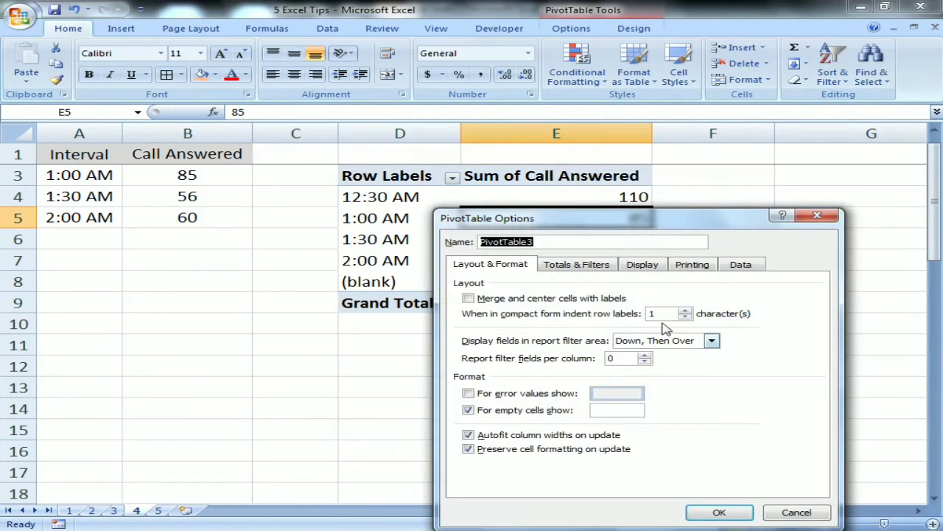
{"action": "left_click", "coordinate": [741, 264]}
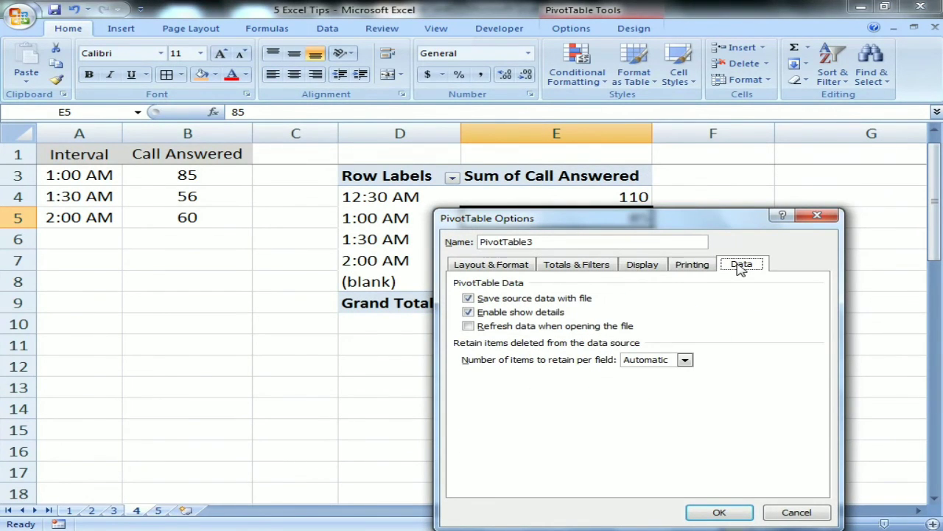
{"action": "left_click", "coordinate": [685, 360]}
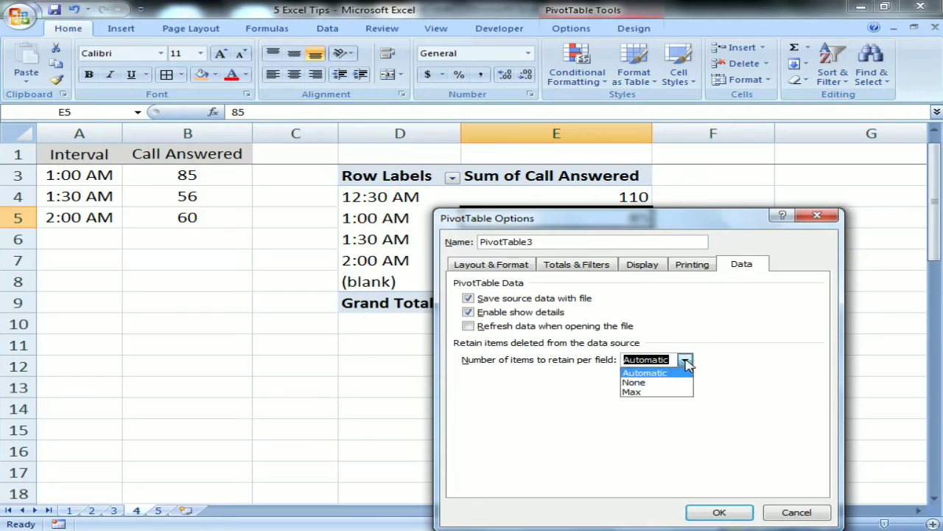
{"action": "left_click", "coordinate": [654, 385]}
{"action": "left_click", "coordinate": [716, 512]}
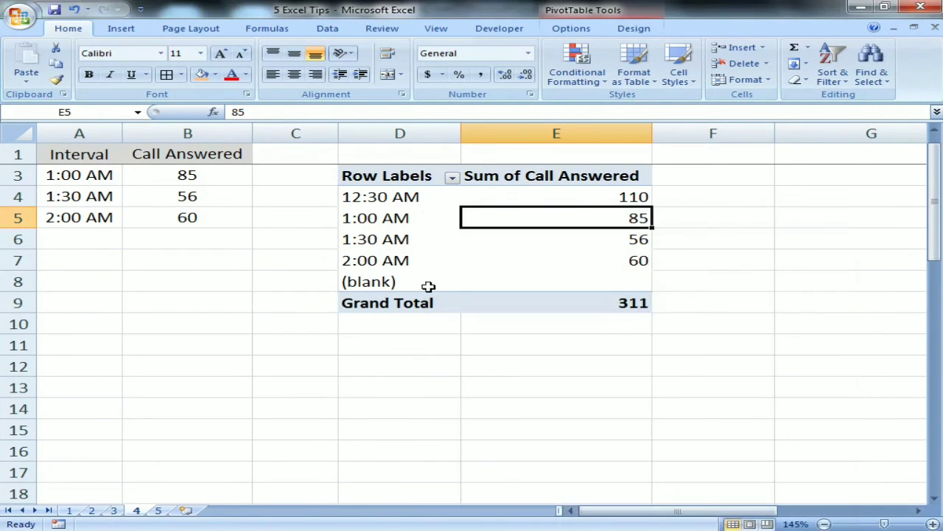
Step: Refresh the PivotTable again and recheck the items in its Row Labels filter list without changing the filter
{"action": "right_click", "coordinate": [397, 217]}
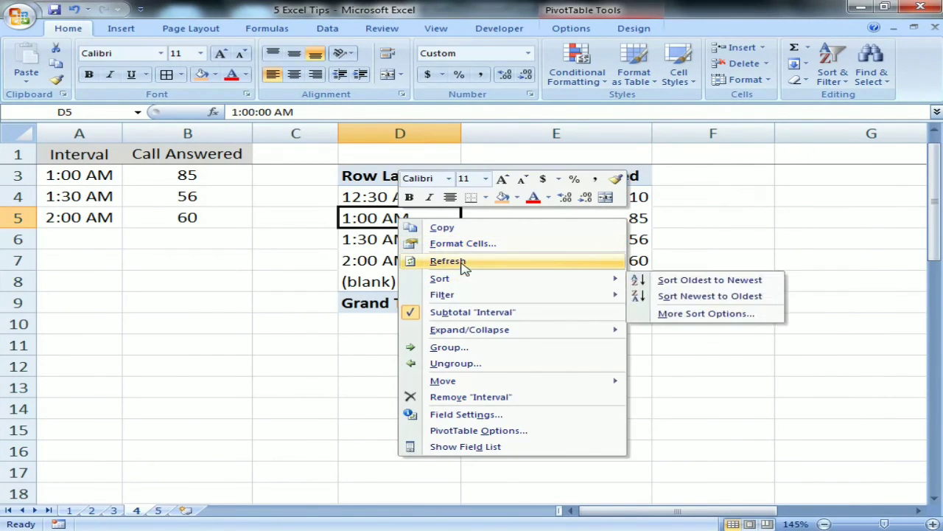
{"action": "left_click", "coordinate": [459, 261]}
{"action": "left_click", "coordinate": [452, 178]}
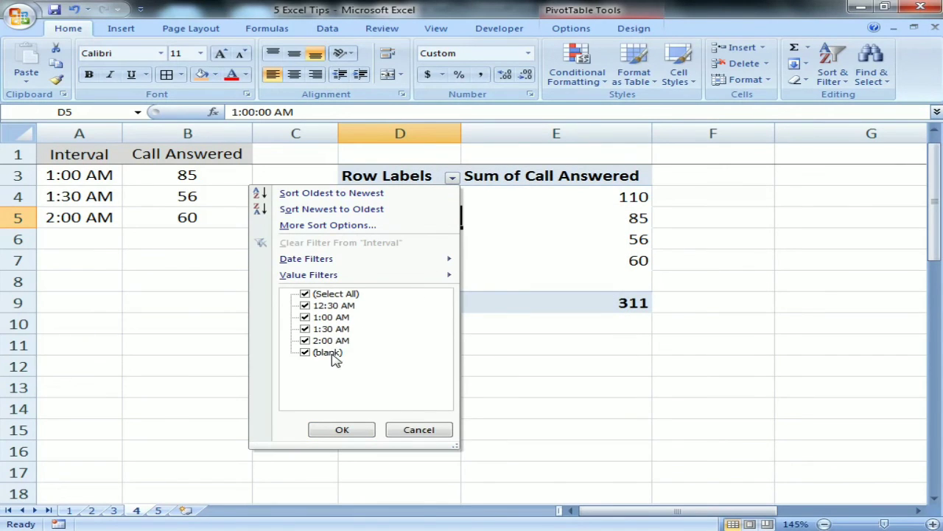
{"action": "left_click", "coordinate": [417, 430]}
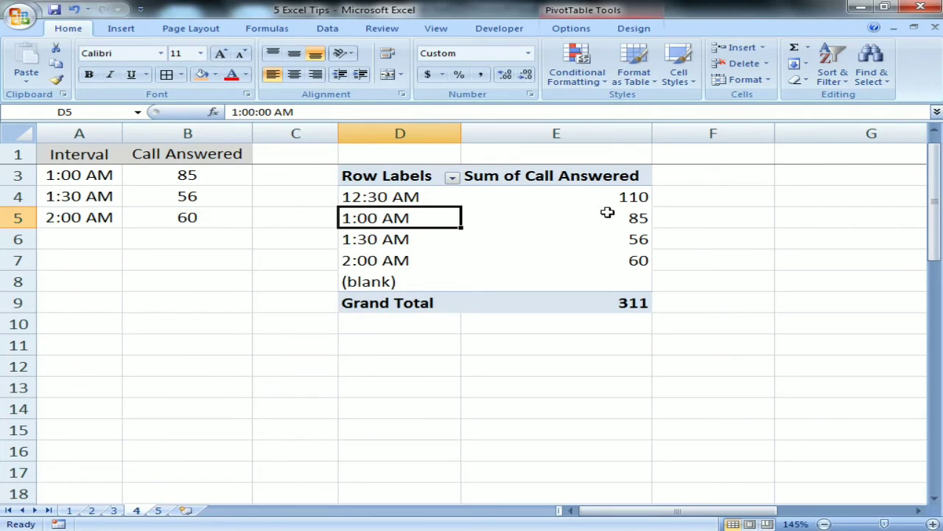
{"action": "left_click", "coordinate": [504, 214]}
{"action": "left_click", "coordinate": [630, 197]}
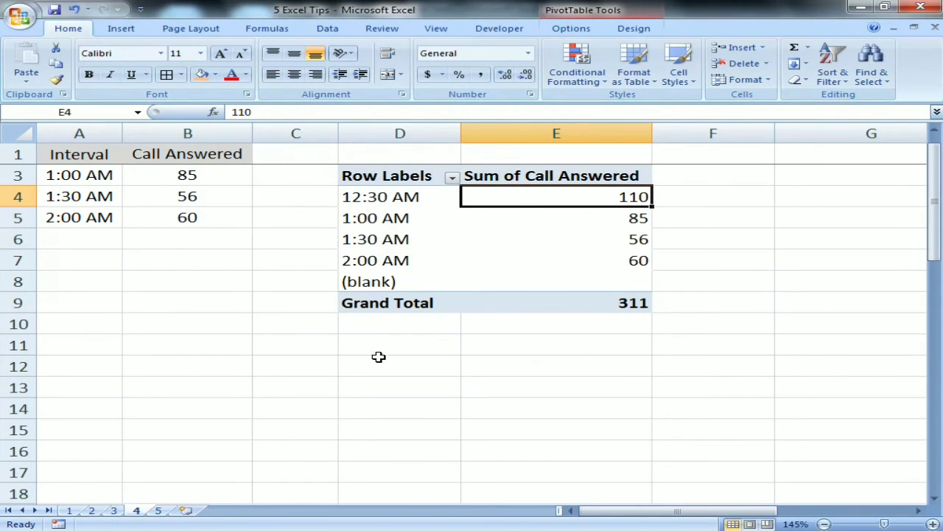
Step: Switch to worksheet 5 and go to its header row
{"action": "left_click", "coordinate": [158, 510]}
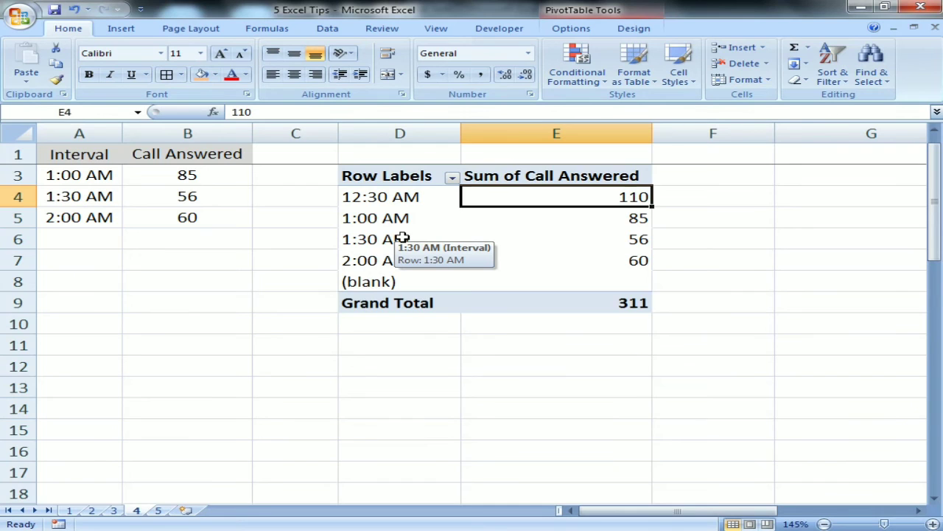
{"action": "key", "text": "Up"}
{"action": "key", "text": "Left"}
{"action": "key", "text": "Home"}
{"action": "scroll", "coordinate": [403, 237], "scroll_direction": "up", "scroll_amount": 1}
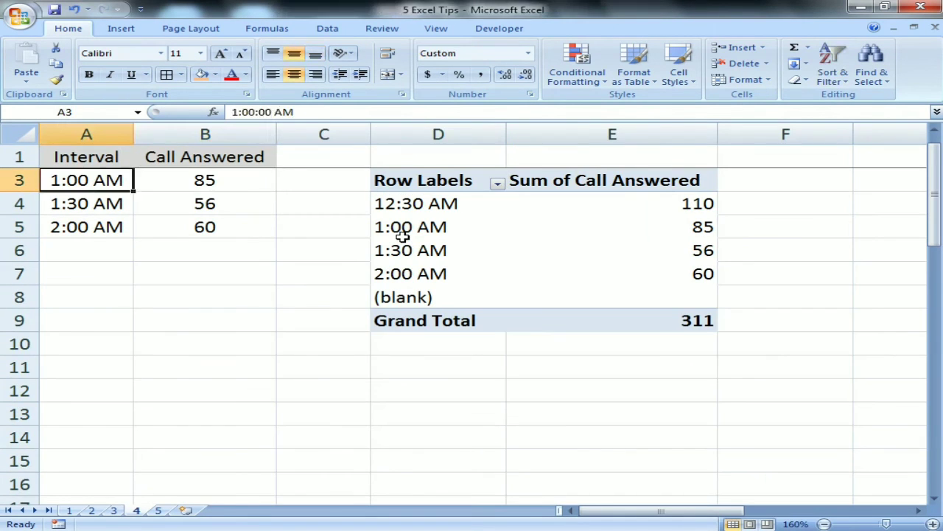
{"action": "key", "text": "Up"}
{"action": "key", "text": "ctrl+Page_Down"}
{"action": "key", "text": "Up"}
{"action": "key", "text": "Up"}
{"action": "key", "text": "Up"}
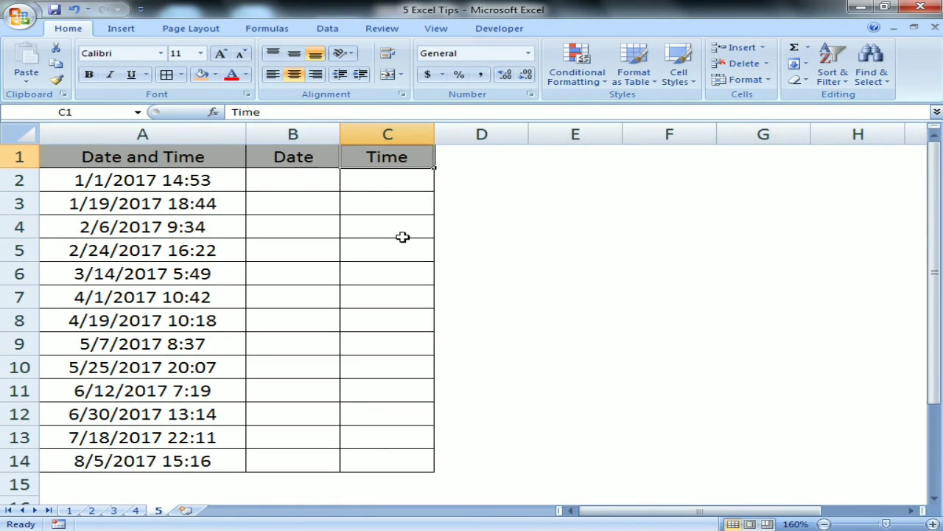
Step: Look over the Date and Time values in A2:A14 and the separate Date and Time columns beside them
{"action": "key", "text": "Left"}
{"action": "key", "text": "Down"}
{"action": "key", "text": "Left"}
{"action": "key", "text": "ctrl+shift+Down"}
{"action": "key", "text": "Right"}
{"action": "key", "text": "Up"}
{"action": "key", "text": "Right"}
{"action": "key", "text": "Down"}
{"action": "key", "text": "Left"}
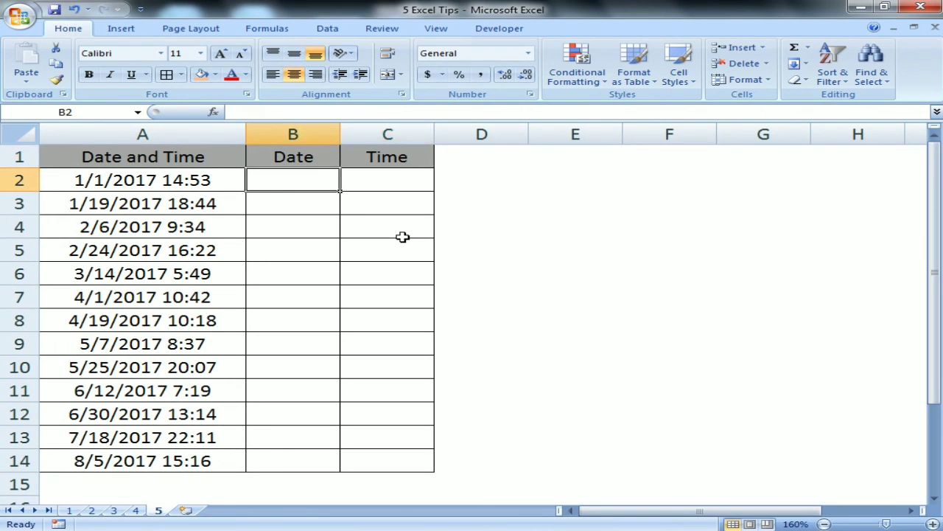
{"action": "key", "text": "Left"}
{"action": "key", "text": "Up"}
{"action": "key", "text": "Right"}
{"action": "key", "text": "Down"}
{"action": "type", "text": "=dt"}
{"action": "key", "text": "BackSpace"}
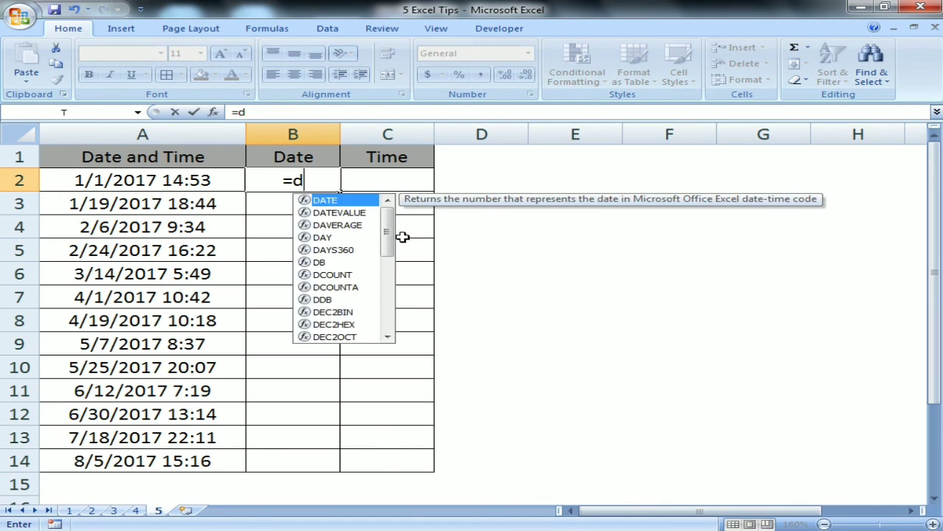
{"action": "key", "text": "Tab"}
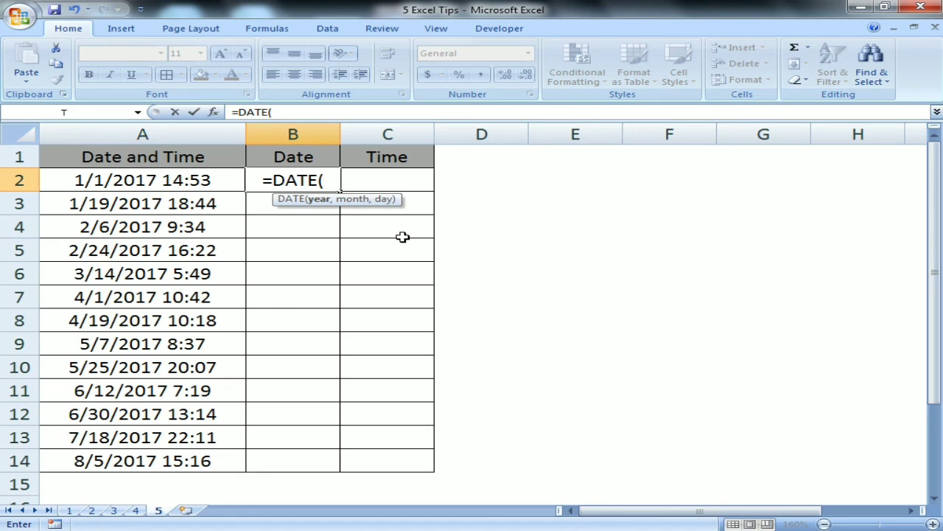
{"action": "type", "text": ",y"}
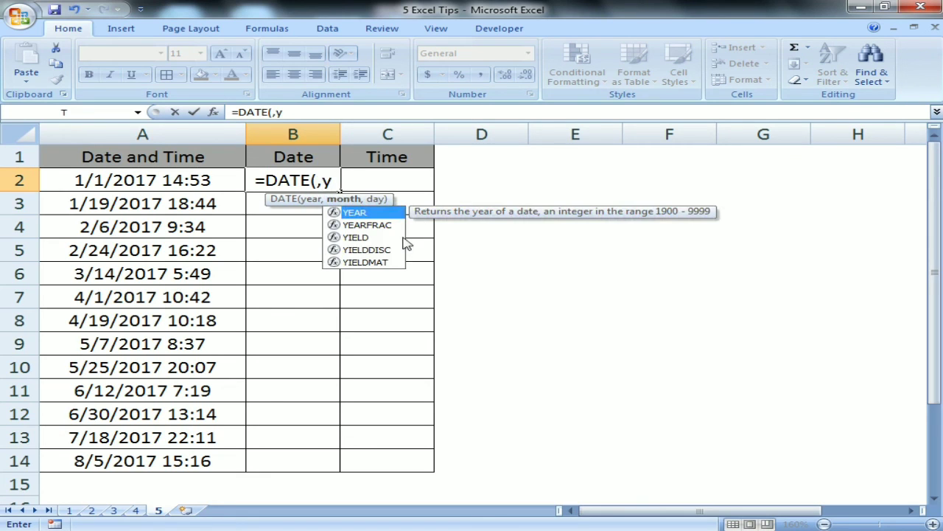
{"action": "key", "text": "BackSpace"}
{"action": "key", "text": "BackSpace"}
{"action": "type", "text": "y"}
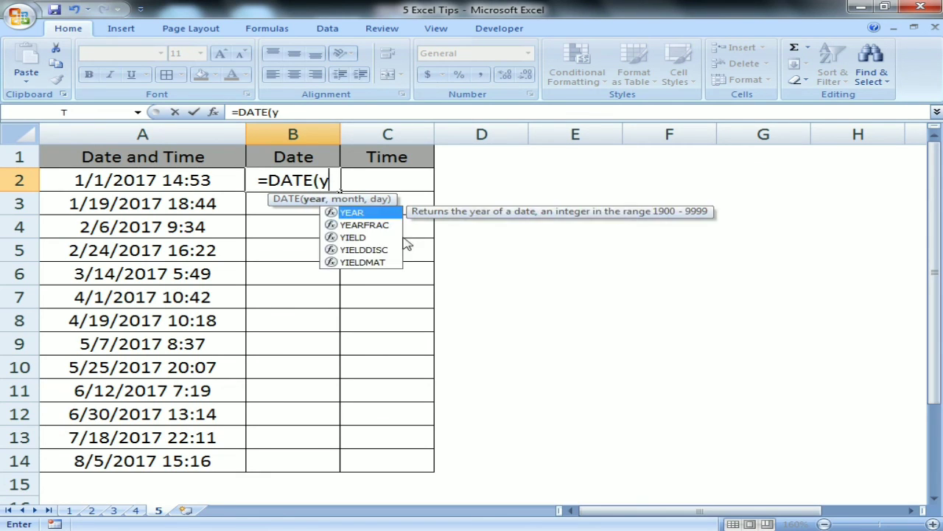
{"action": "key", "text": "Tab"}
{"action": "type", "text": "a2"}
{"action": "key", "text": "Escape"}
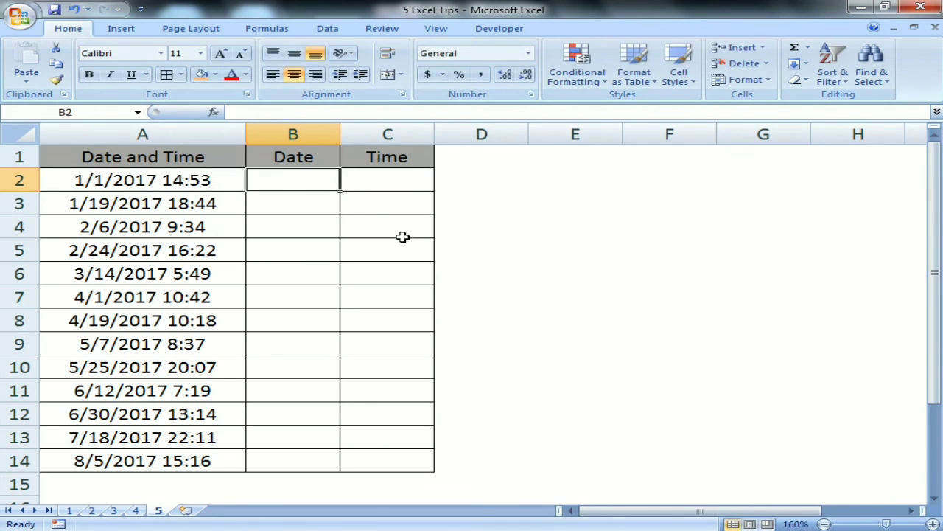
Step: Extract the date in B2 with =INT(A2) and format the cell as a day-month-year date
{"action": "type", "text": "=int"}
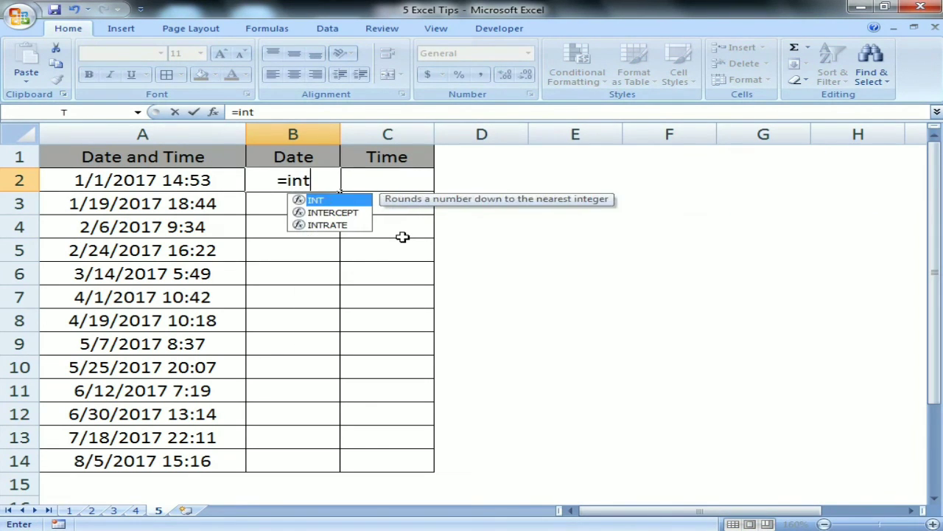
{"action": "key", "text": "Tab"}
{"action": "type", "text": "A2"}
{"action": "key", "text": "Return"}
{"action": "key", "text": "Up"}
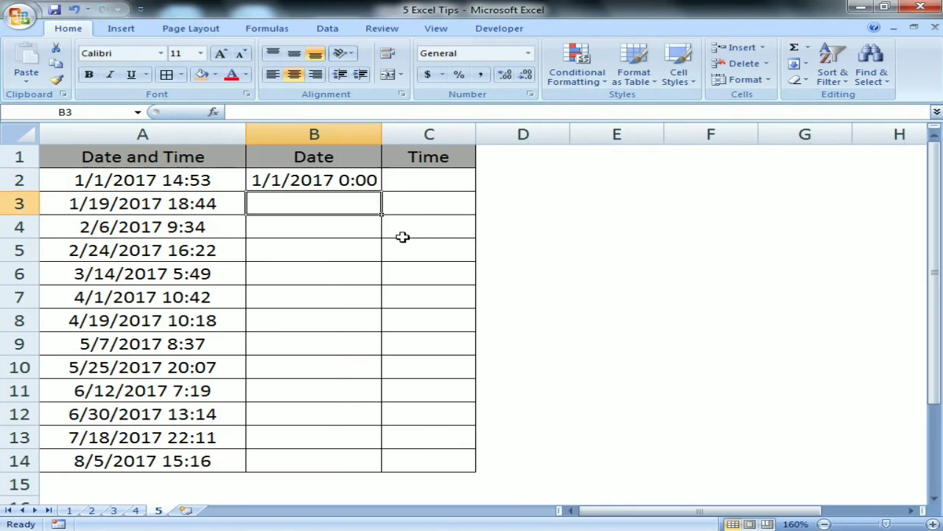
{"action": "key", "text": "ctrl+shift+3"}
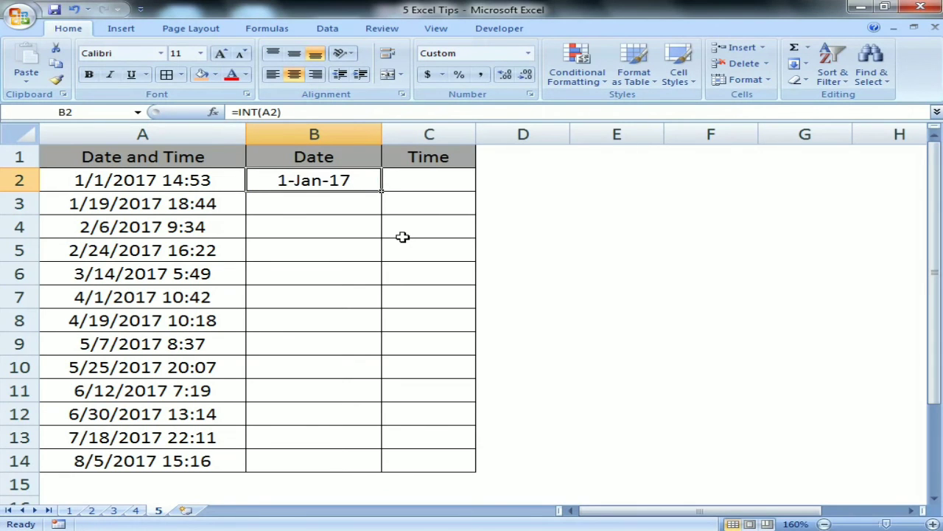
Step: Fill the INT date formula from B2 down through B14 and check the formula in B2
{"action": "key", "text": "Left"}
{"action": "key", "text": "ctrl+Down"}
{"action": "key", "text": "Right"}
{"action": "key", "text": "ctrl+shift+Up"}
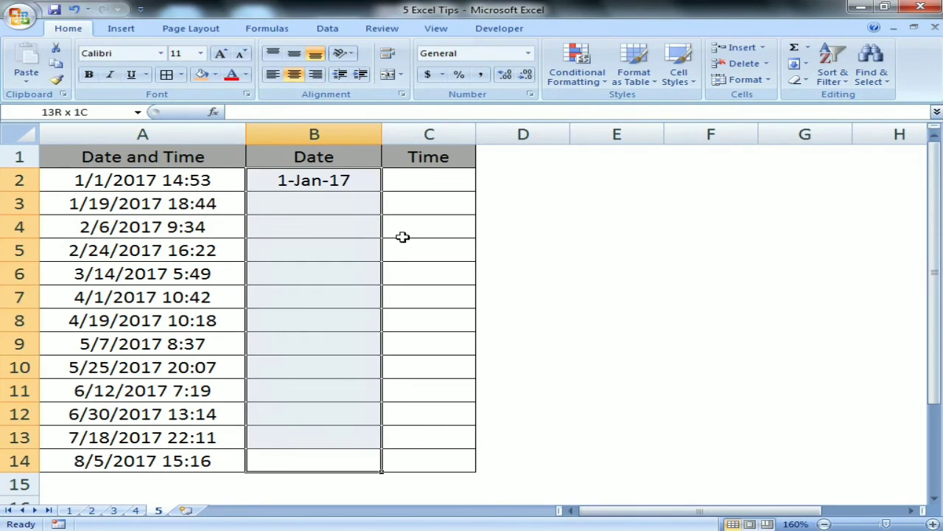
{"action": "key", "text": "ctrl+d"}
{"action": "key", "text": "ctrl+Up"}
{"action": "key", "text": "Down"}
{"action": "key", "text": "F2"}
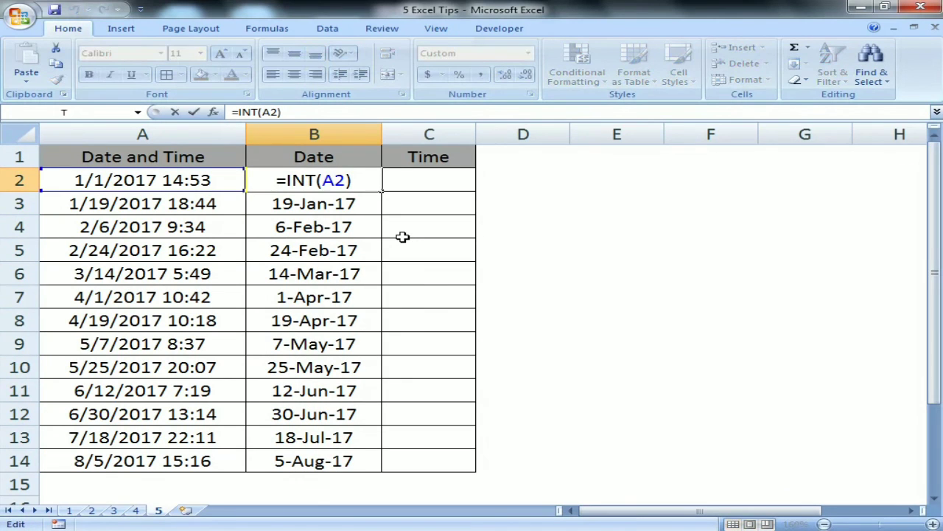
{"action": "key", "text": "Escape"}
Step: Extract the time in C2 with the formula =MOD(A2,1)
{"action": "key", "text": "Right"}
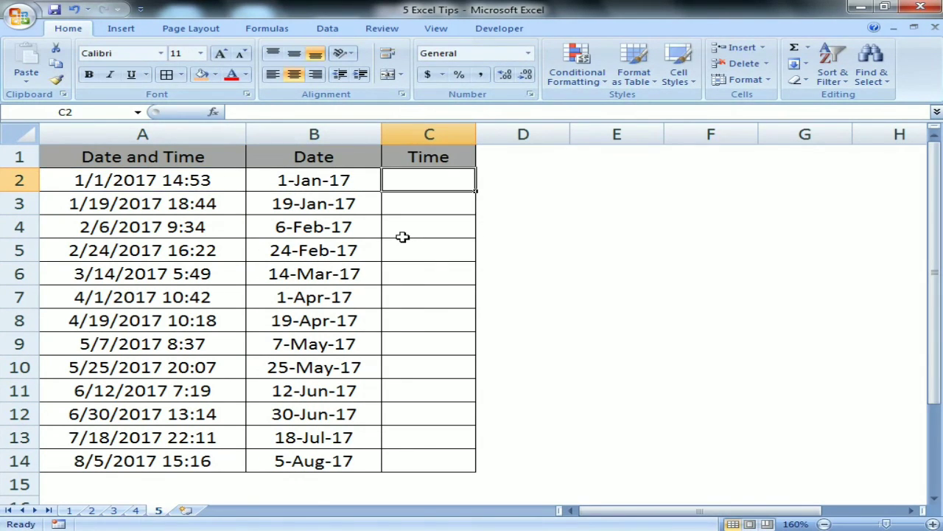
{"action": "type", "text": "=mo"}
{"action": "key", "text": "Tab"}
{"action": "key", "text": "Left"}
{"action": "key", "text": "Left"}
{"action": "type", "text": ","}
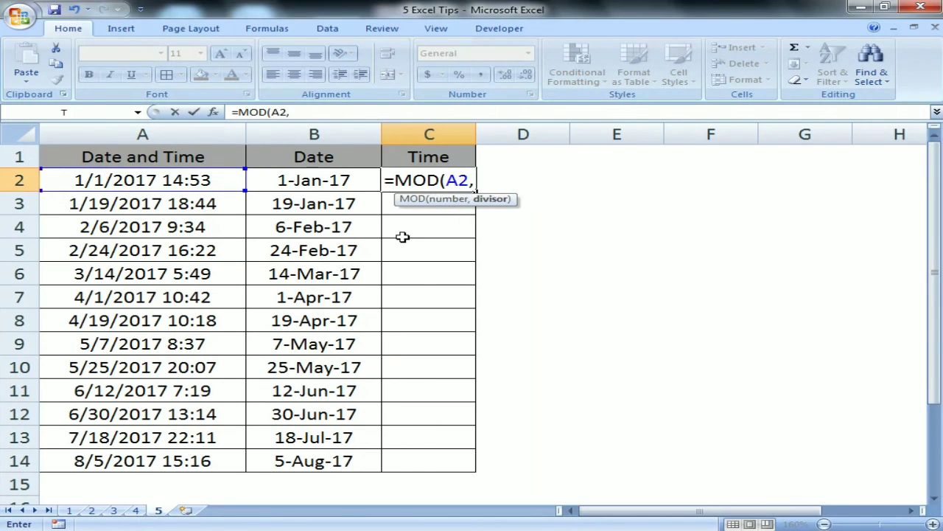
{"action": "type", "text": "1)"}
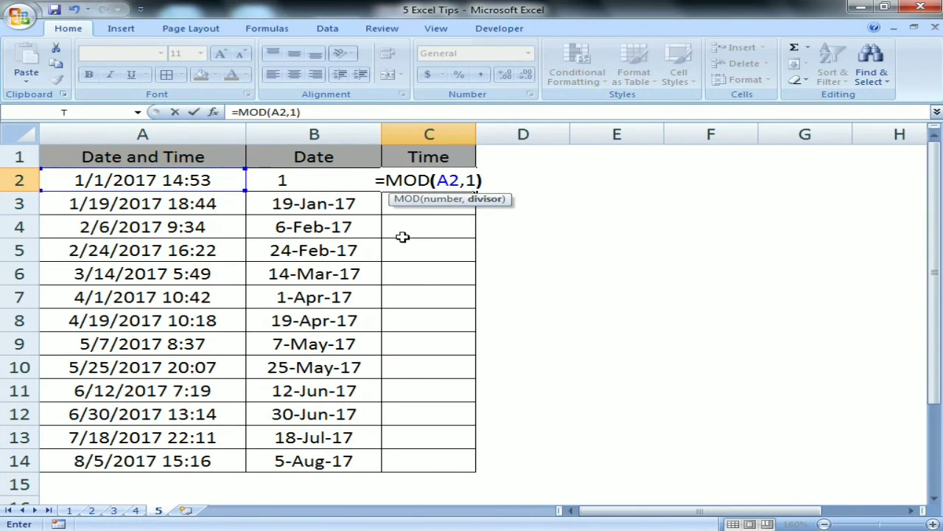
{"action": "key", "text": "Return"}
Step: Fill the MOD formula from C2 down through C14 and format the range as AM/PM time
{"action": "key", "text": "Up"}
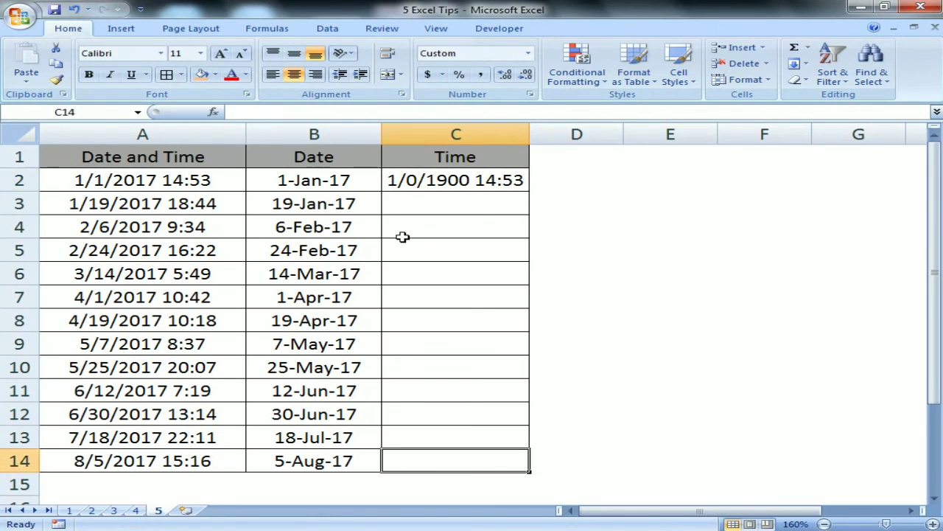
{"action": "key", "text": "ctrl+shift+Up"}
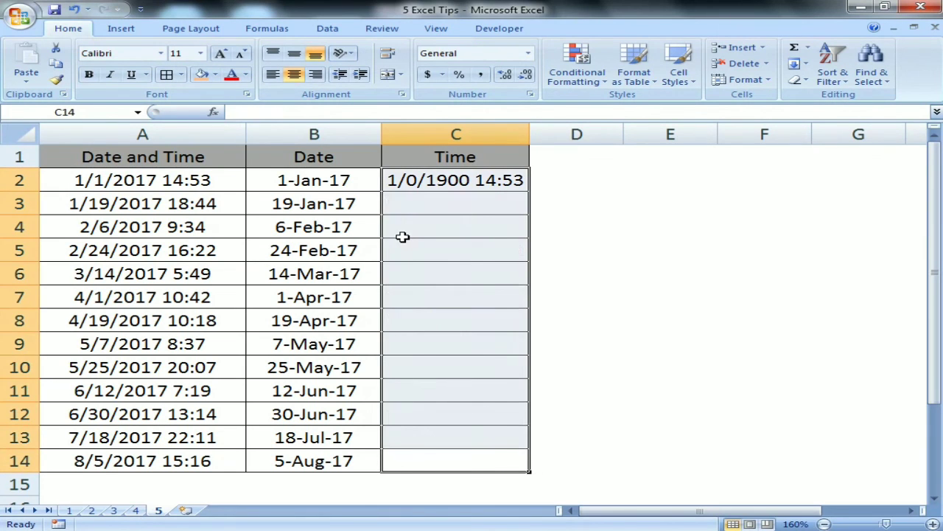
{"action": "key", "text": "ctrl+d"}
{"action": "key", "text": "ctrl+shift+2"}
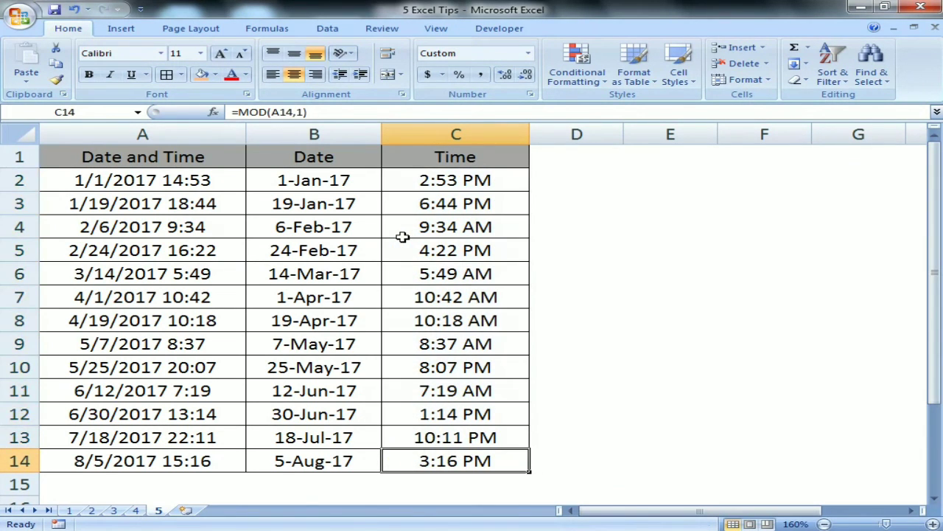
Step: Review the MOD formulas at the start of the Time column and the INT formula in B2 without changing them
{"action": "key", "text": "ctrl+Up"}
{"action": "key", "text": "Down"}
{"action": "key", "text": "F2"}
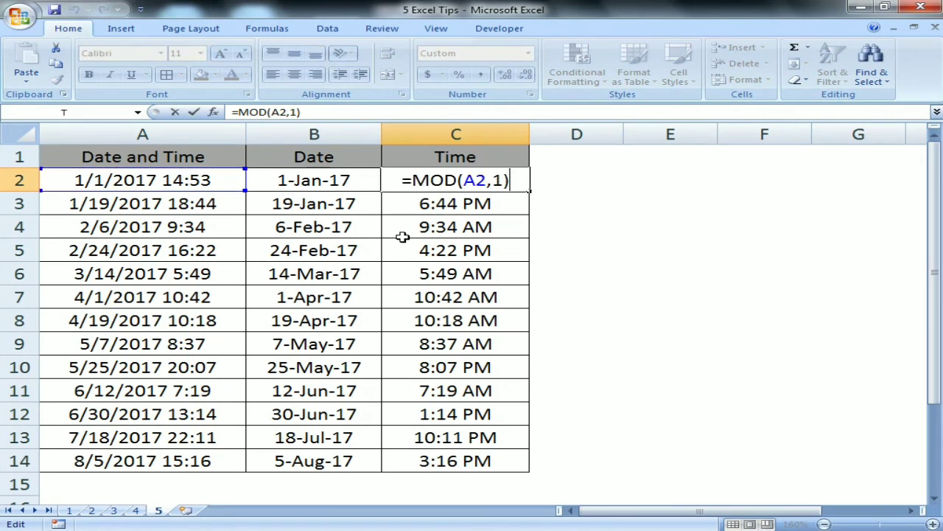
{"action": "key", "text": "Return"}
{"action": "key", "text": "F2"}
{"action": "key", "text": "Return"}
{"action": "key", "text": "F2"}
{"action": "key", "text": "Up"}
{"action": "key", "text": "Up"}
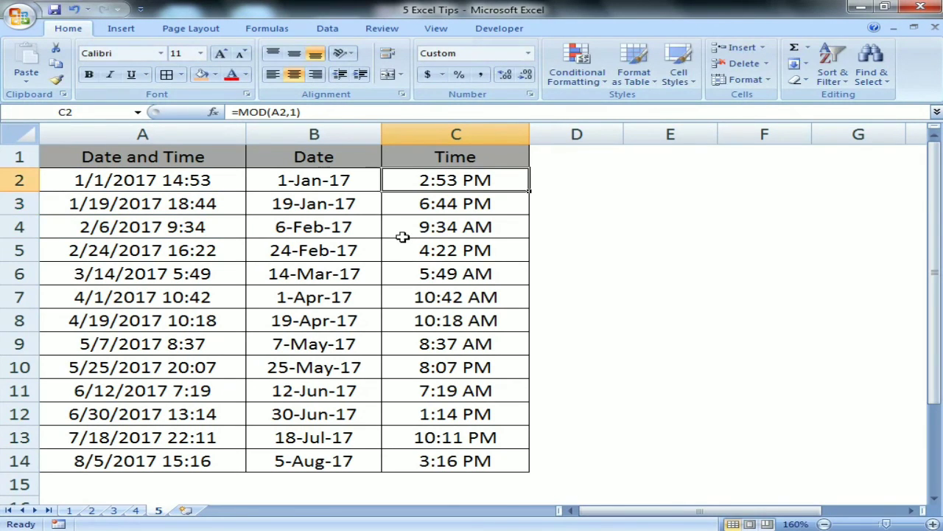
{"action": "key", "text": "F2"}
{"action": "key", "text": "Escape"}
{"action": "key", "text": "Left"}
{"action": "key", "text": "F2"}
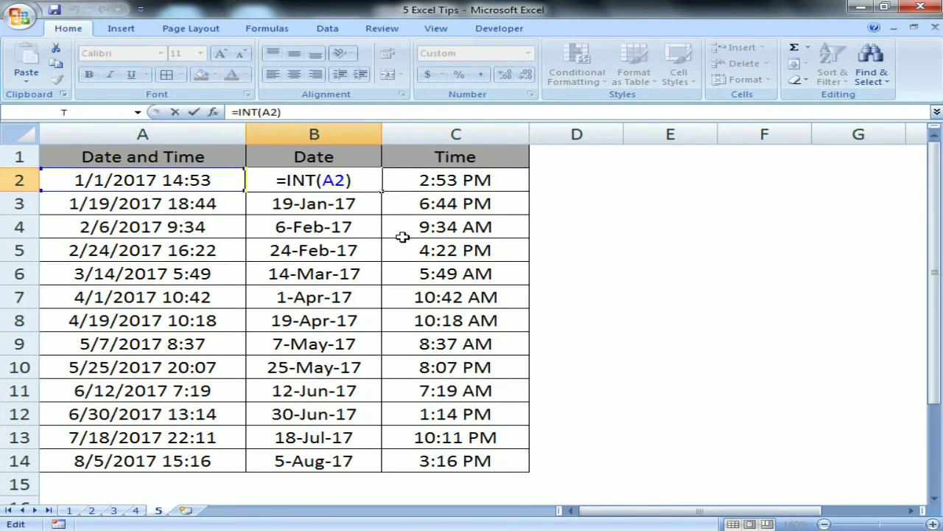
{"action": "key", "text": "Escape"}
{"action": "key", "text": "Right"}
{"action": "key", "text": "F2"}
{"action": "key", "text": "Return"}
Step: Compare the original date-time values in column A with the Time column down to row 14
{"action": "key", "text": "Down"}
{"action": "key", "text": "ctrl+Down"}
{"action": "key", "text": "ctrl+Up"}
{"action": "key", "text": "Left"}
{"action": "key", "text": "Left"}
{"action": "key", "text": "Down"}
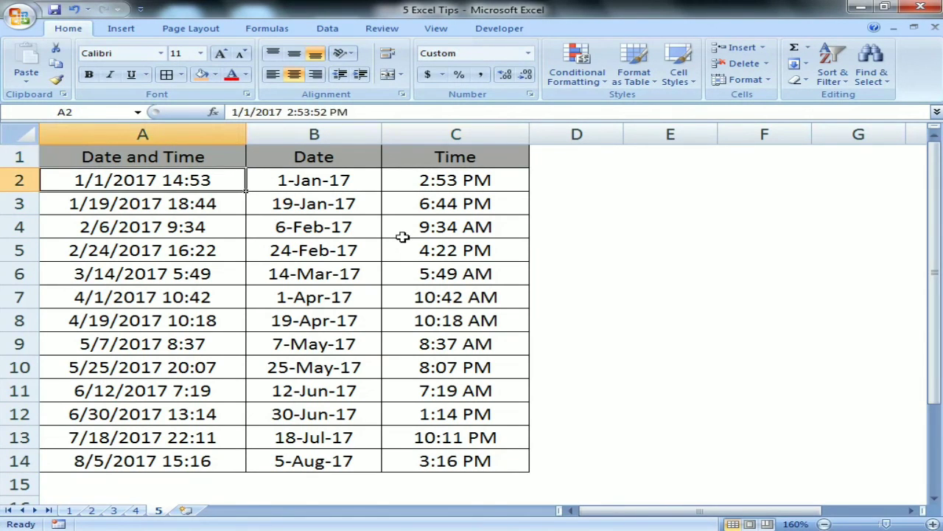
{"action": "key", "text": "Right"}
{"action": "key", "text": "Right"}
{"action": "key", "text": "Down"}
{"action": "key", "text": "ctrl+Down"}
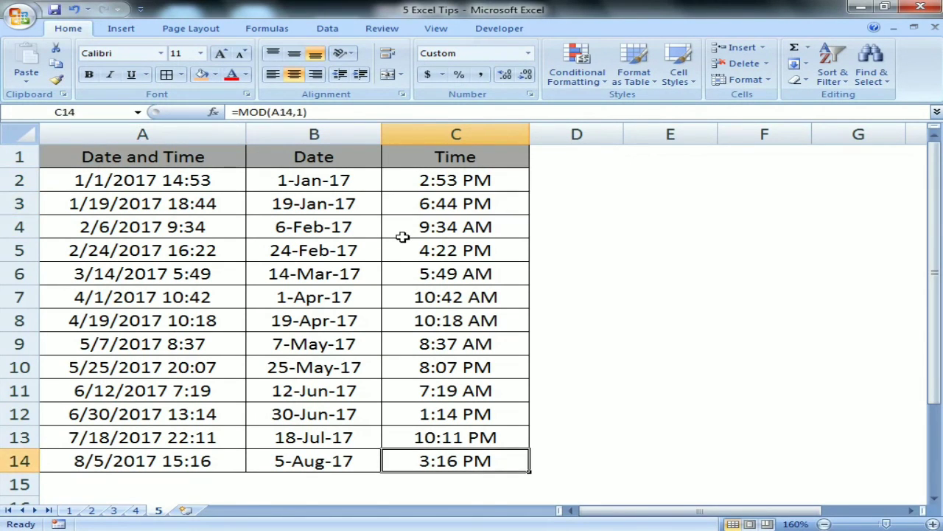